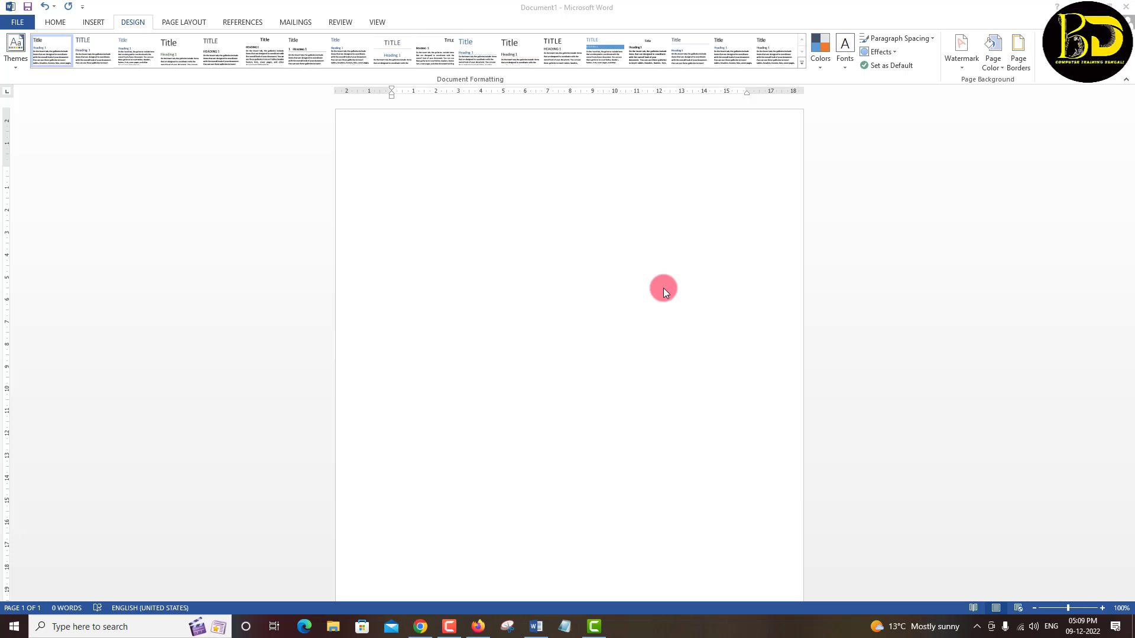
Generate five paragraphs of sample text on the blank page with =rand()
{"action": "left_click", "coordinate": [526, 183]}
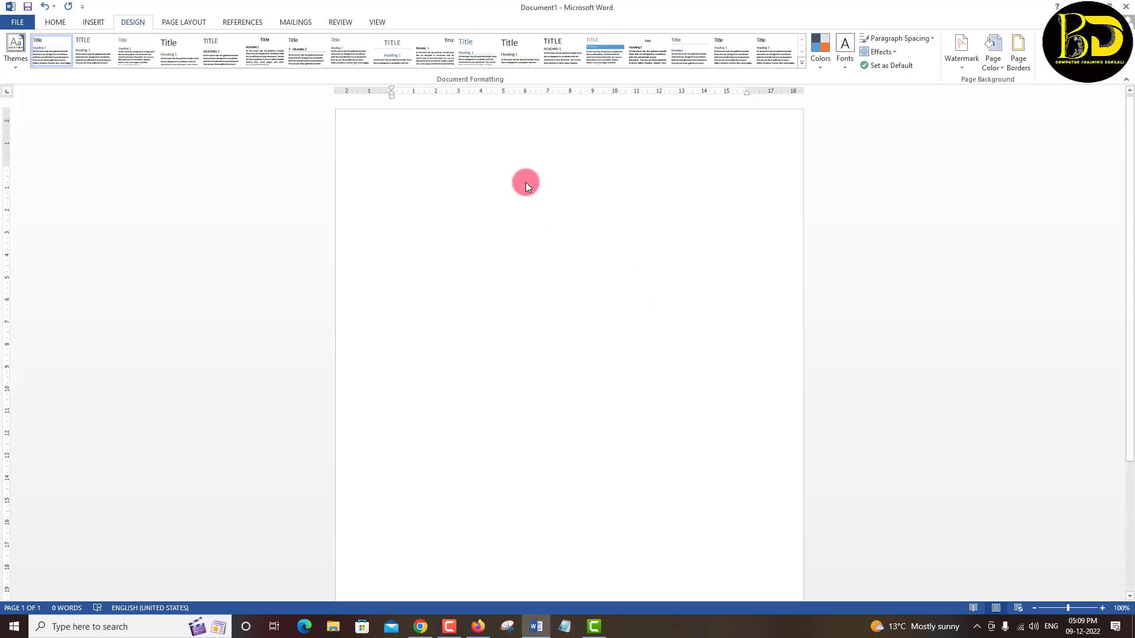
{"action": "type", "text": "=ran"}
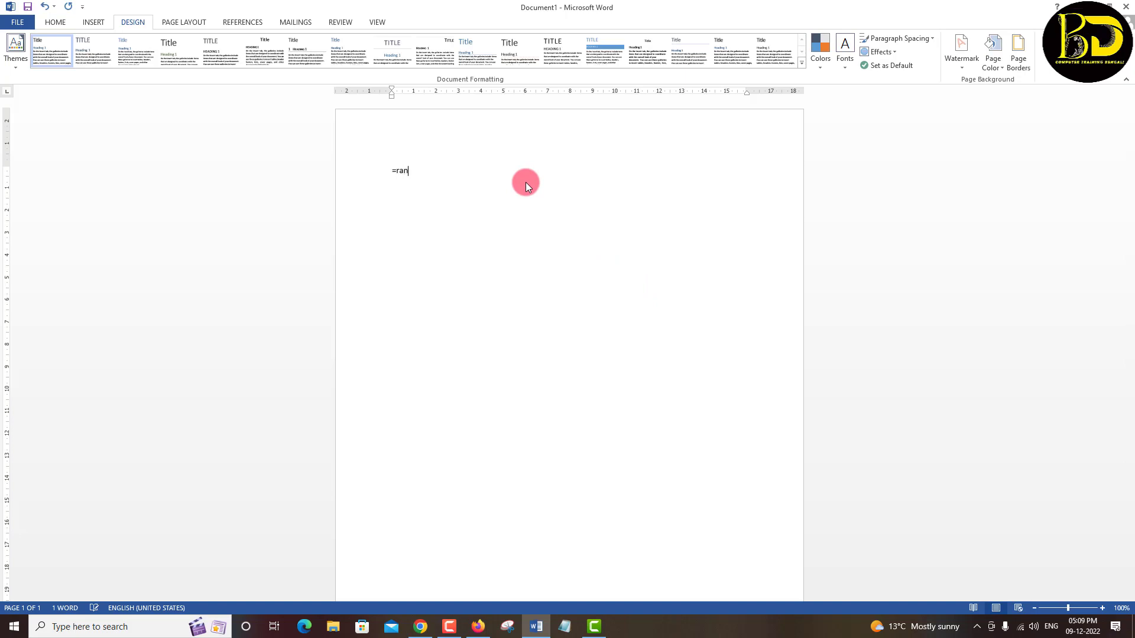
{"action": "type", "text": "d()"}
{"action": "key", "text": "Return"}
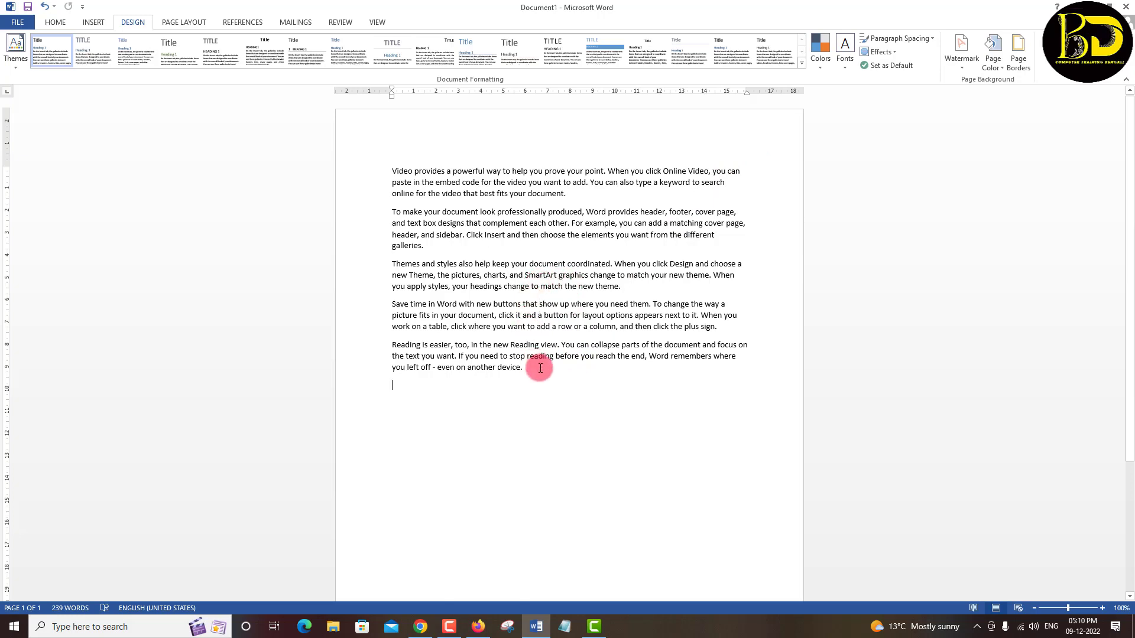
Apply a custom text watermark reading SBI in place of the ASAP preset
{"action": "left_click", "coordinate": [963, 65]}
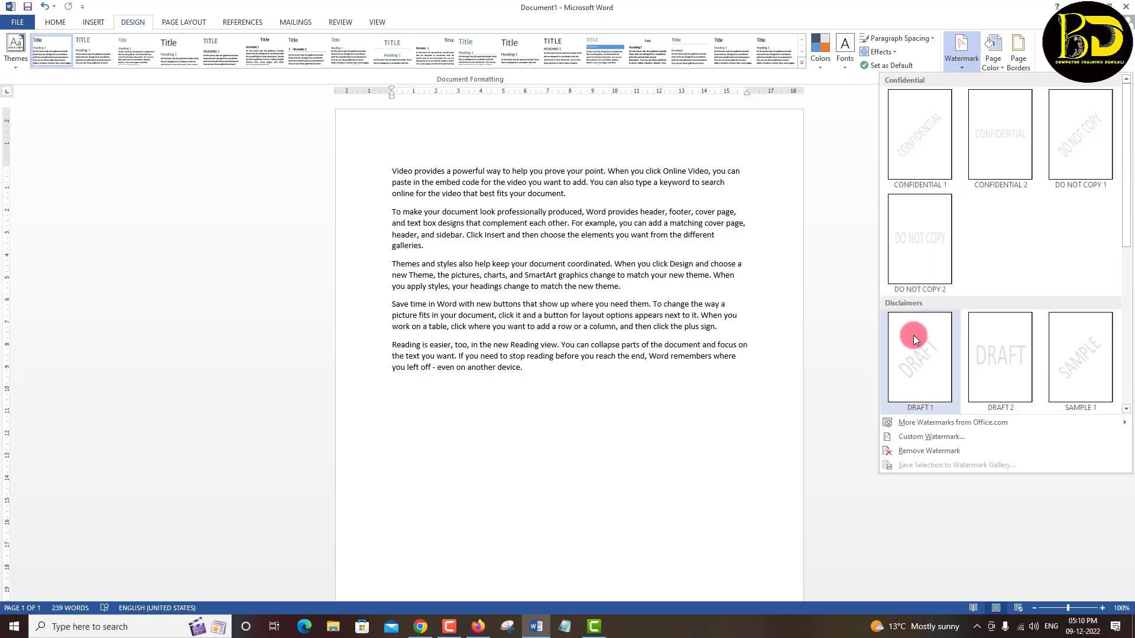
{"action": "left_click", "coordinate": [906, 437]}
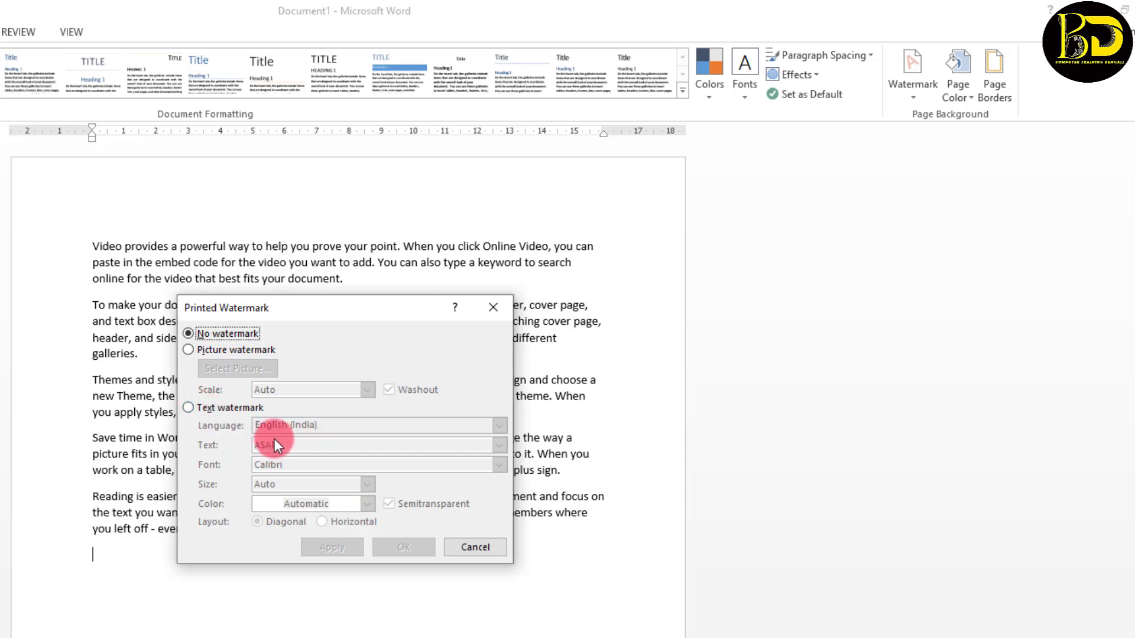
{"action": "left_click", "coordinate": [189, 407]}
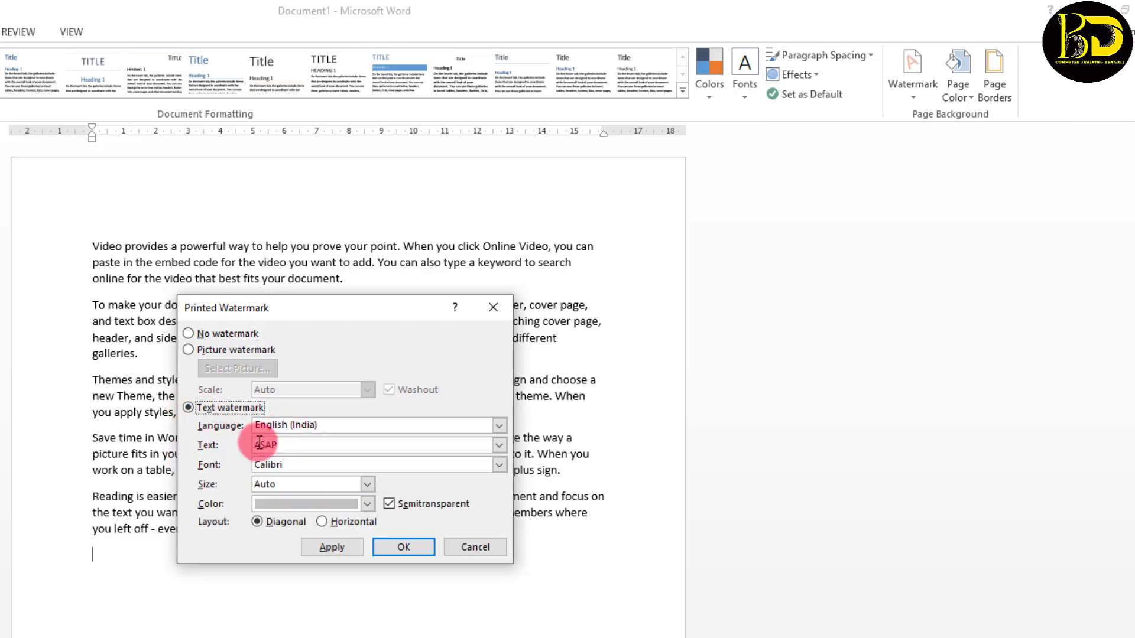
{"action": "left_click_drag", "start_coordinate": [278, 445], "coordinate": [227, 445]}
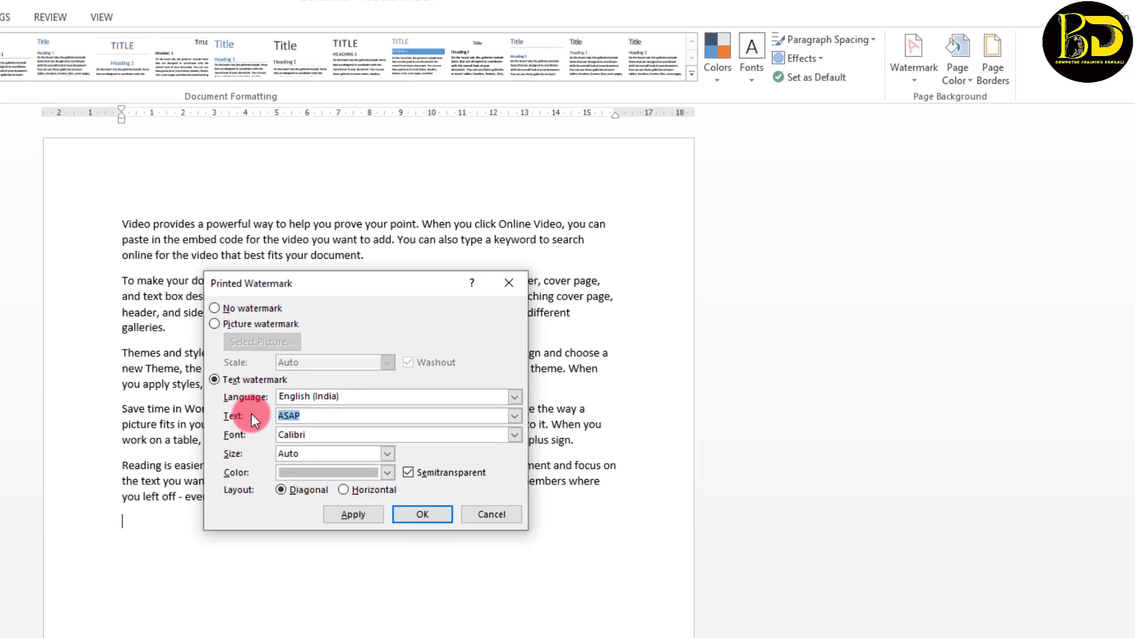
{"action": "key", "text": "BackSpace"}
{"action": "type", "text": "SB"}
{"action": "type", "text": "I"}
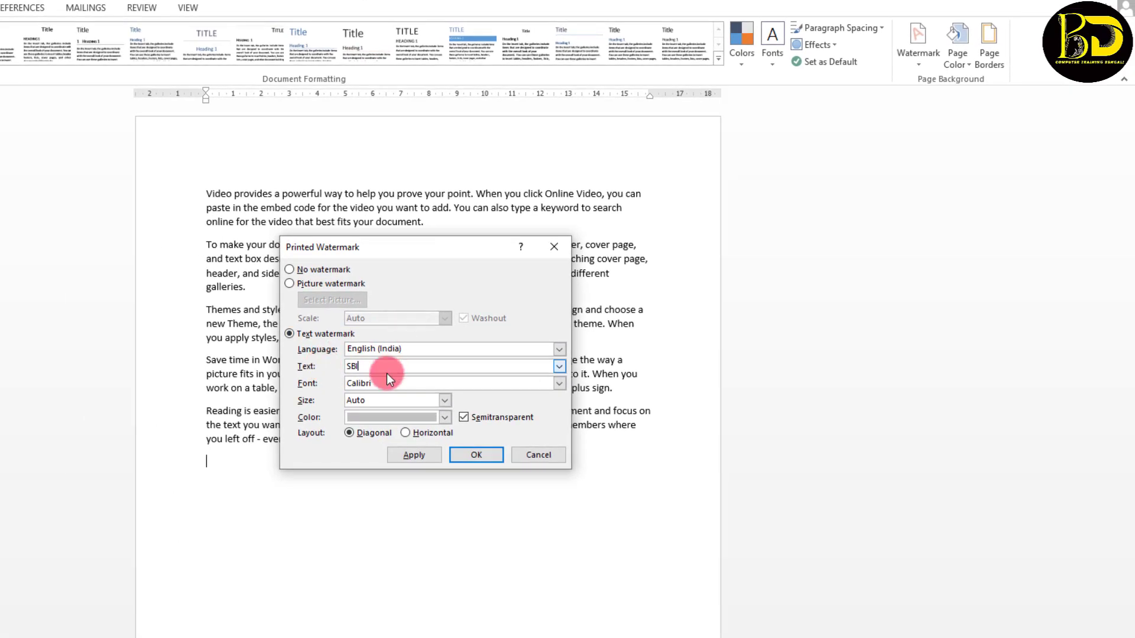
{"action": "left_click_drag", "start_coordinate": [421, 247], "coordinate": [842, 197]}
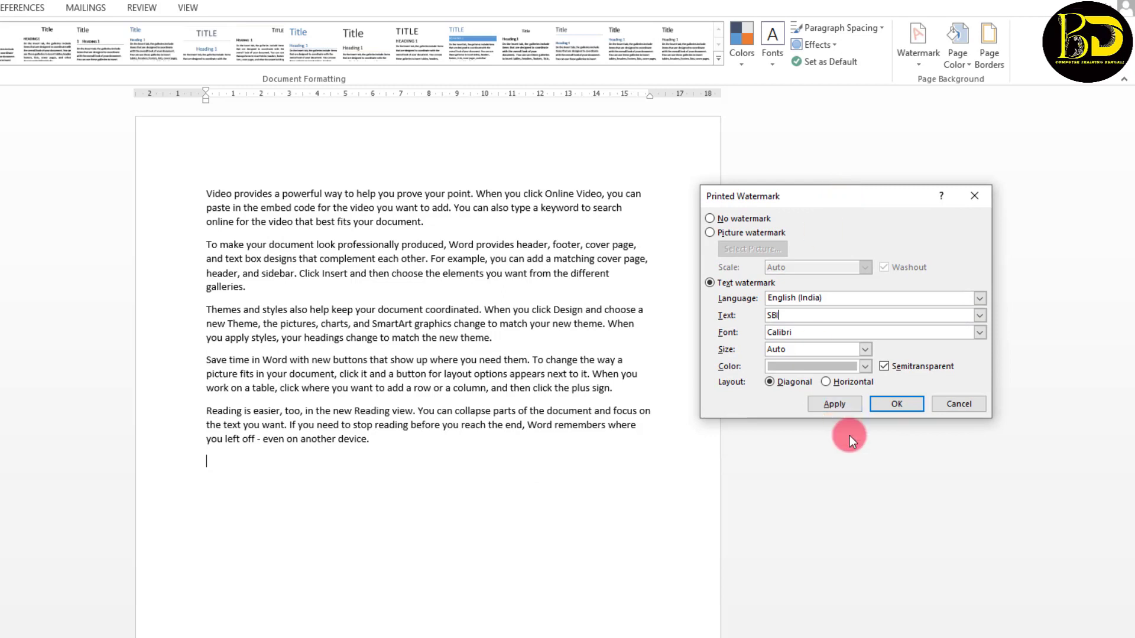
{"action": "left_click", "coordinate": [839, 404]}
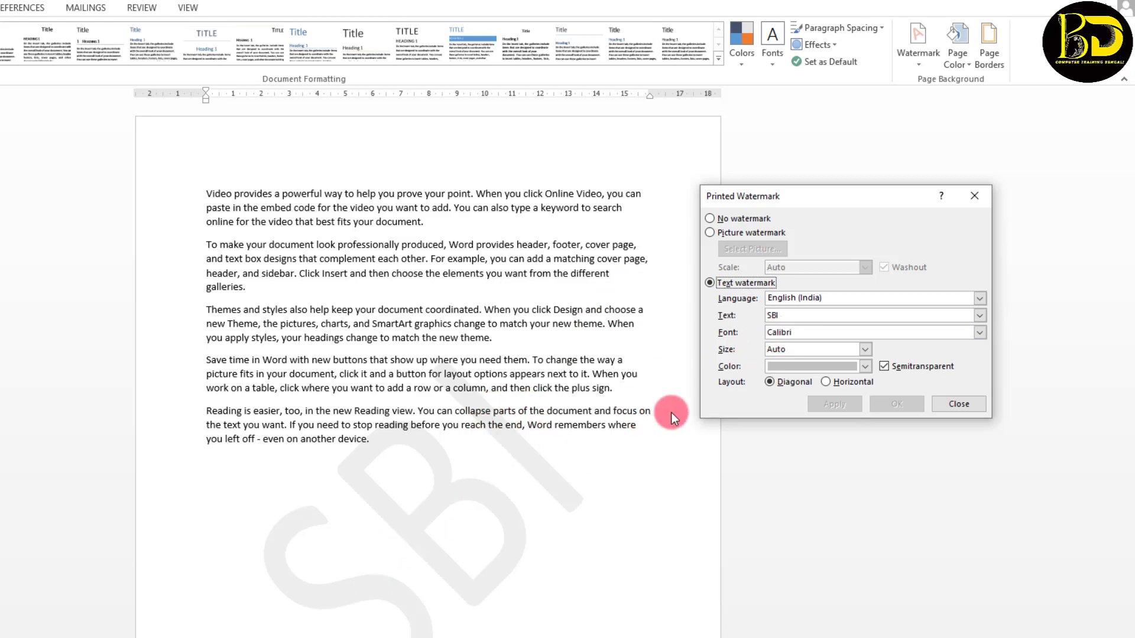
Try Californian FB, then apply Cambria Math as the watermark font
{"action": "left_click", "coordinate": [981, 332]}
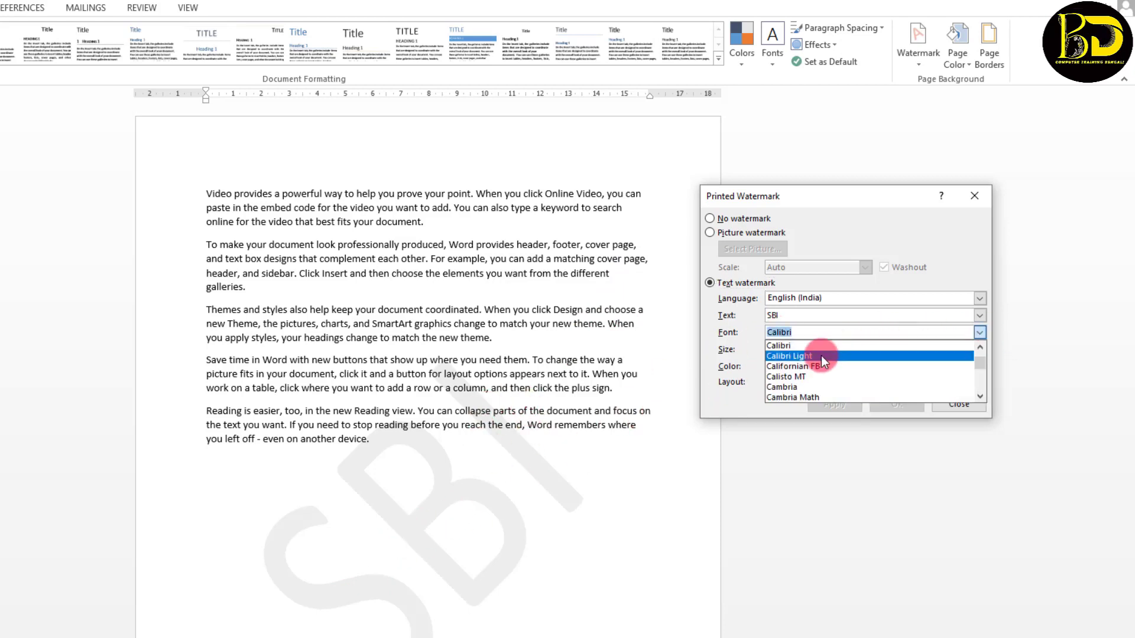
{"action": "left_click", "coordinate": [808, 365]}
{"action": "left_click", "coordinate": [834, 404]}
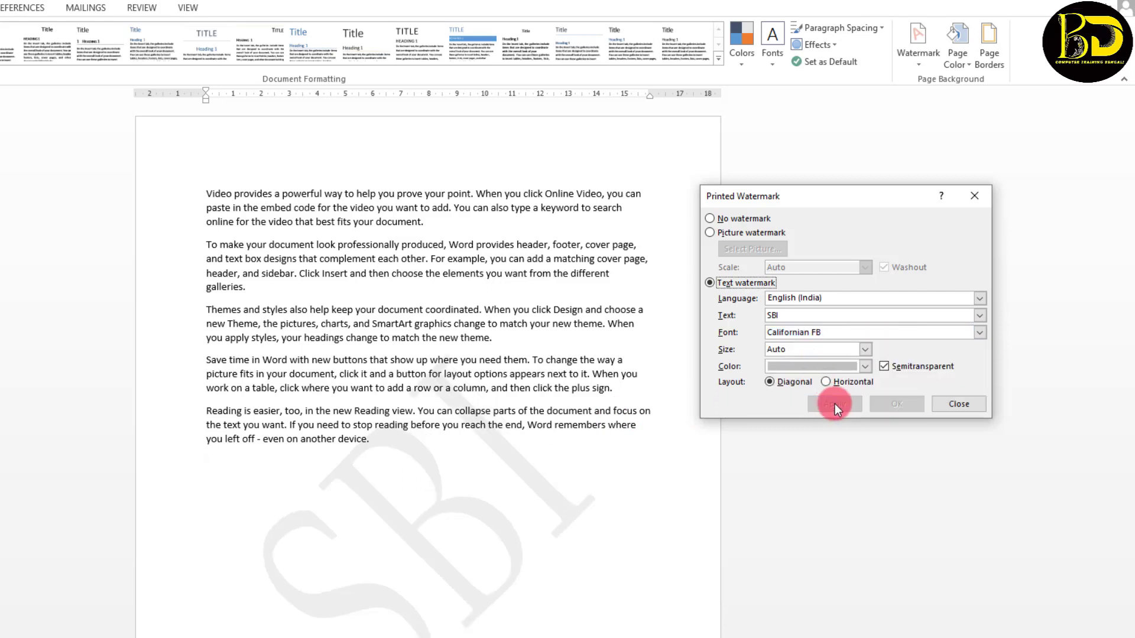
{"action": "left_click", "coordinate": [977, 333]}
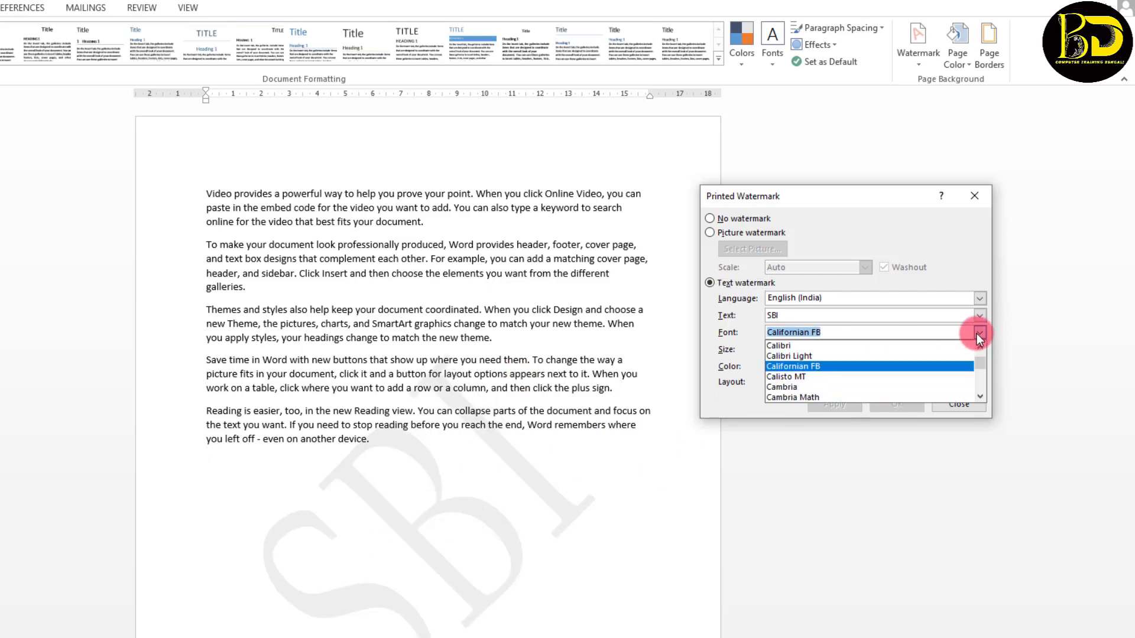
{"action": "left_click", "coordinate": [801, 392]}
{"action": "left_click", "coordinate": [826, 406]}
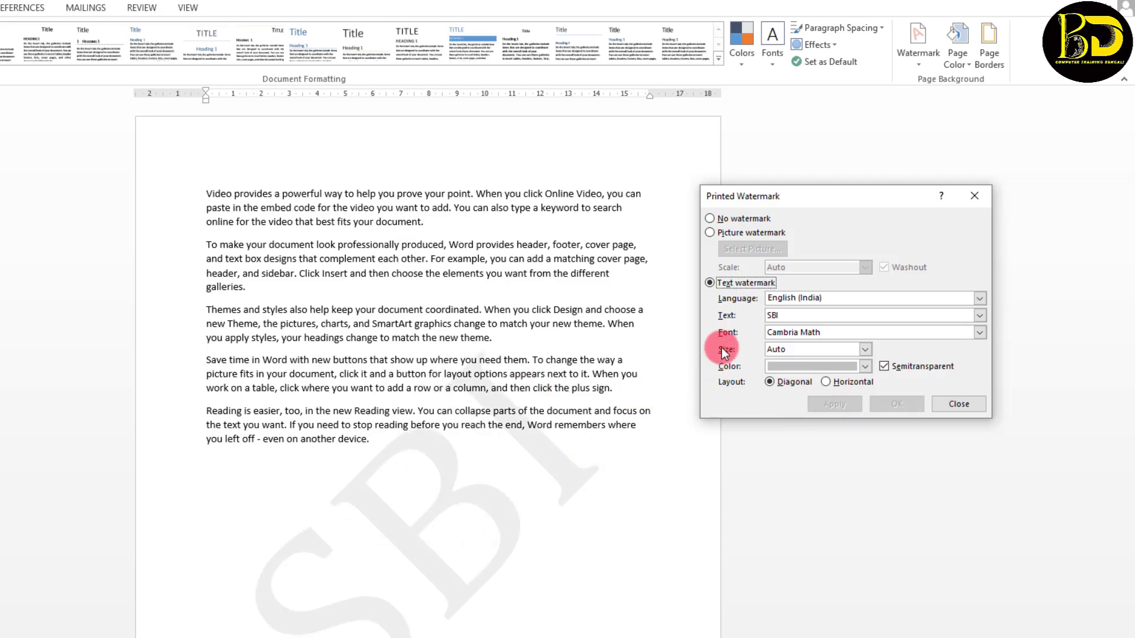
Try watermark sizes 144 and then 105, checking the result on the page
{"action": "left_click", "coordinate": [864, 350]}
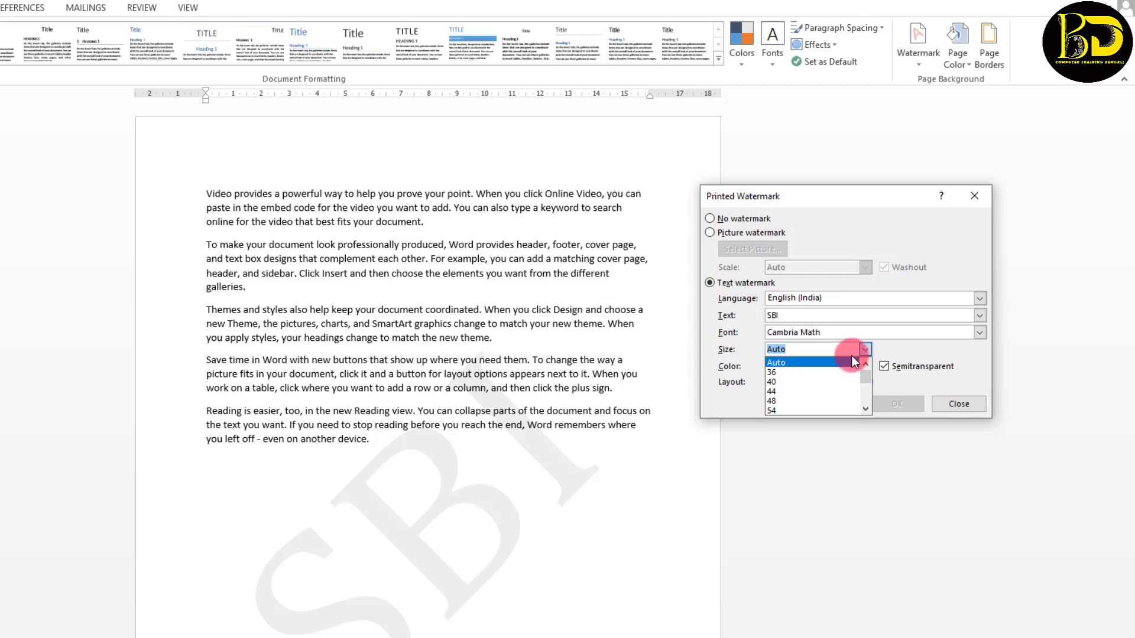
{"action": "left_click_drag", "start_coordinate": [871, 374], "coordinate": [863, 402]}
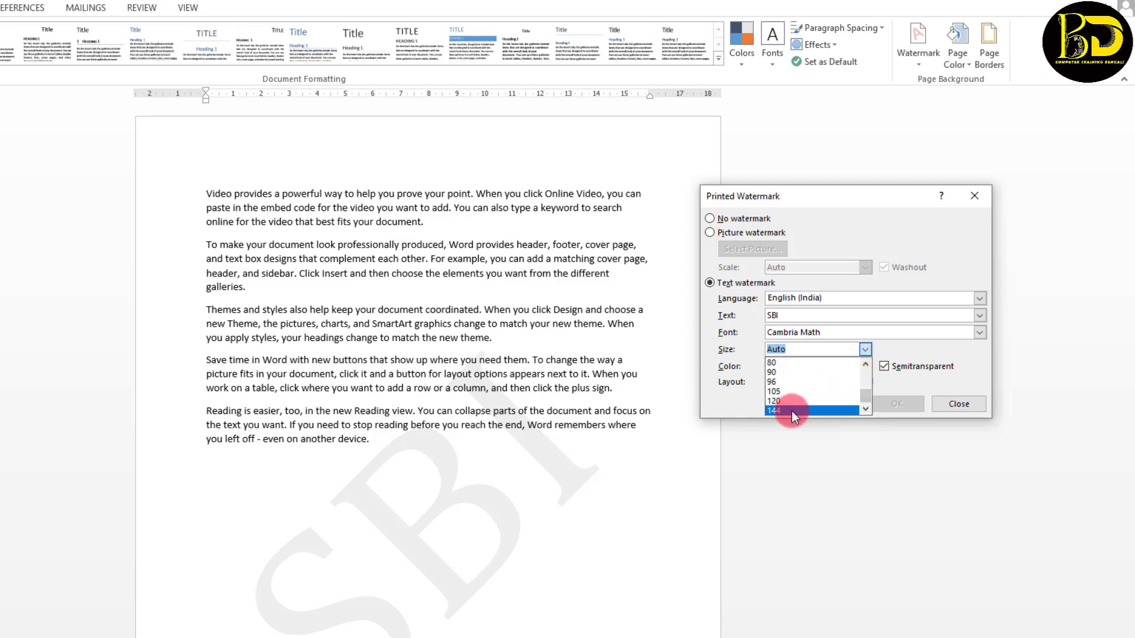
{"action": "left_click", "coordinate": [793, 410]}
{"action": "left_click", "coordinate": [839, 404]}
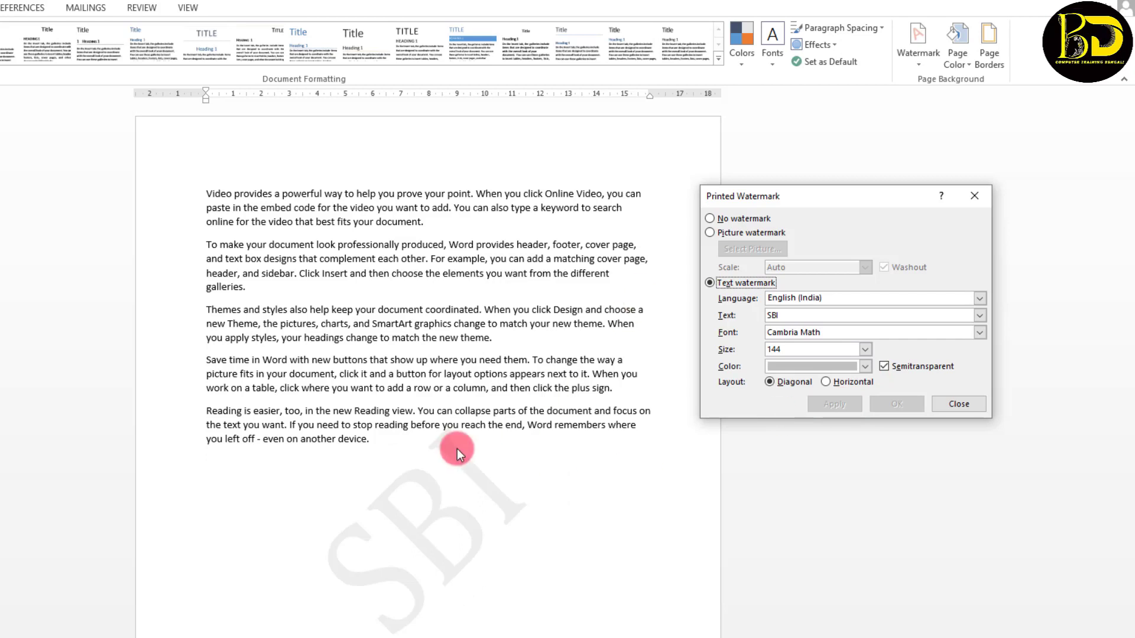
{"action": "left_click", "coordinate": [865, 366]}
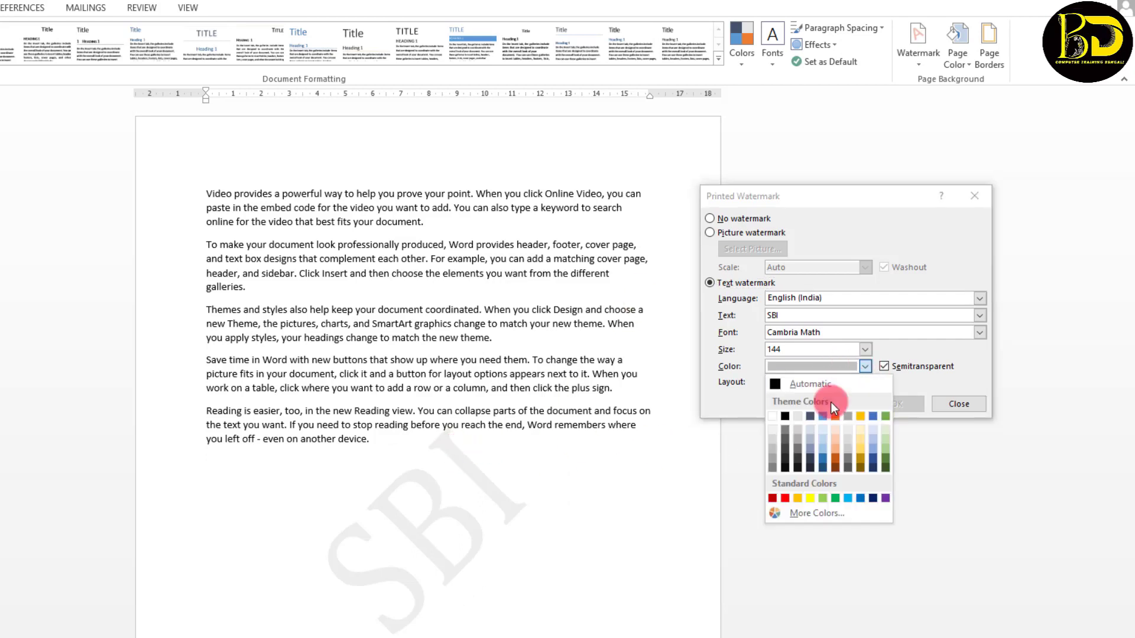
{"action": "left_click", "coordinate": [858, 352]}
{"action": "left_click", "coordinate": [865, 349]}
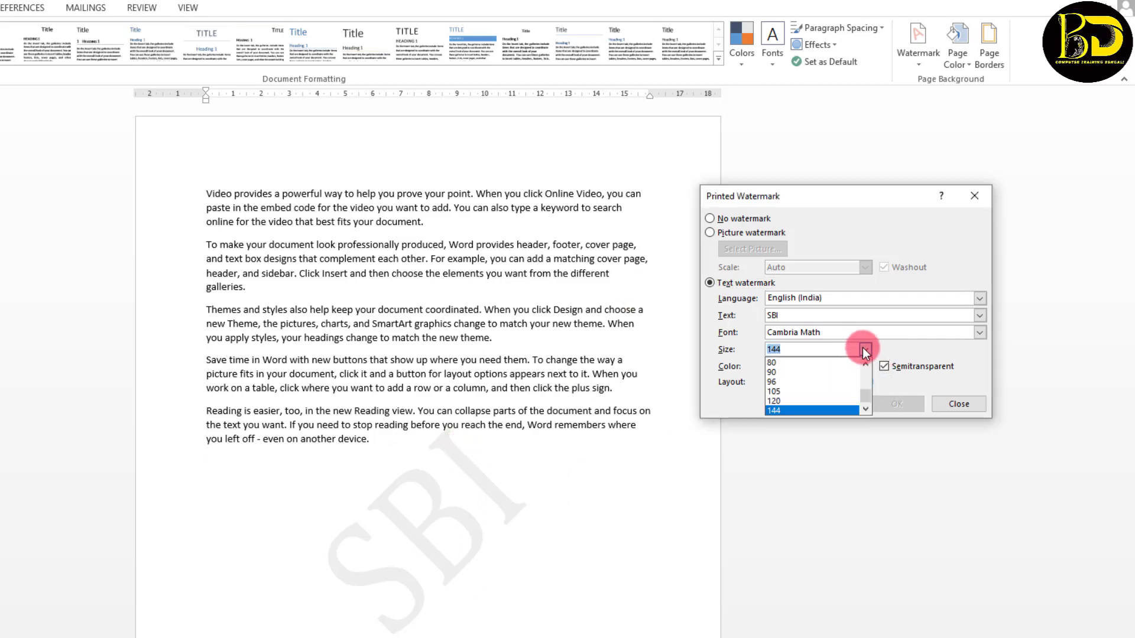
{"action": "left_click", "coordinate": [776, 390]}
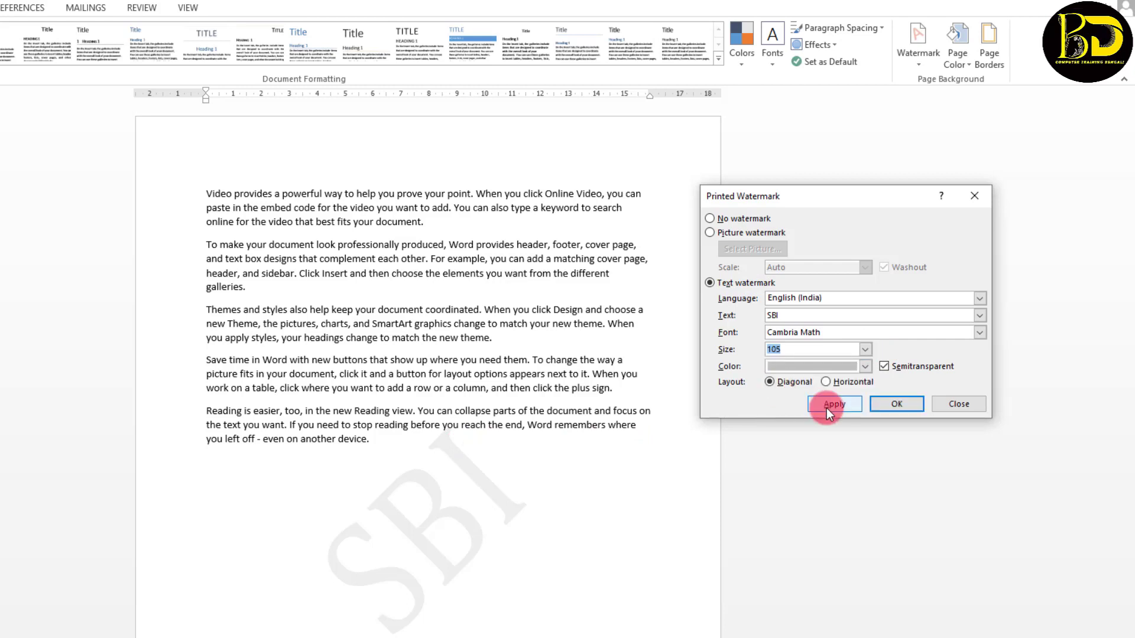
{"action": "left_click", "coordinate": [827, 407]}
{"action": "left_click", "coordinate": [512, 517]}
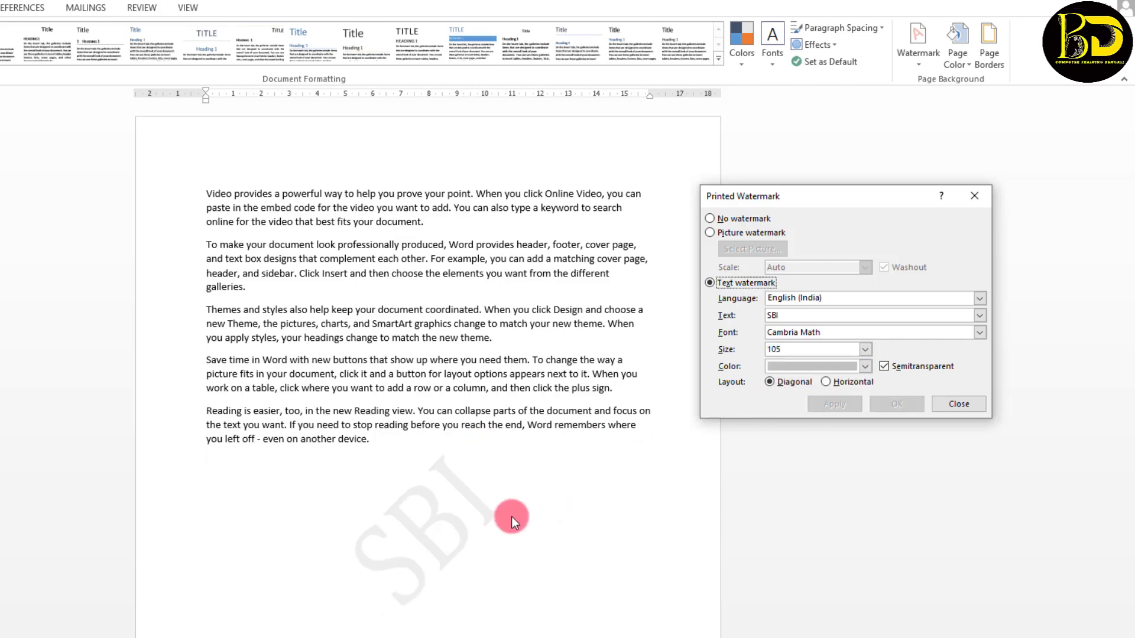
Set the watermark size back to Auto and apply it
{"action": "left_click", "coordinate": [810, 350]}
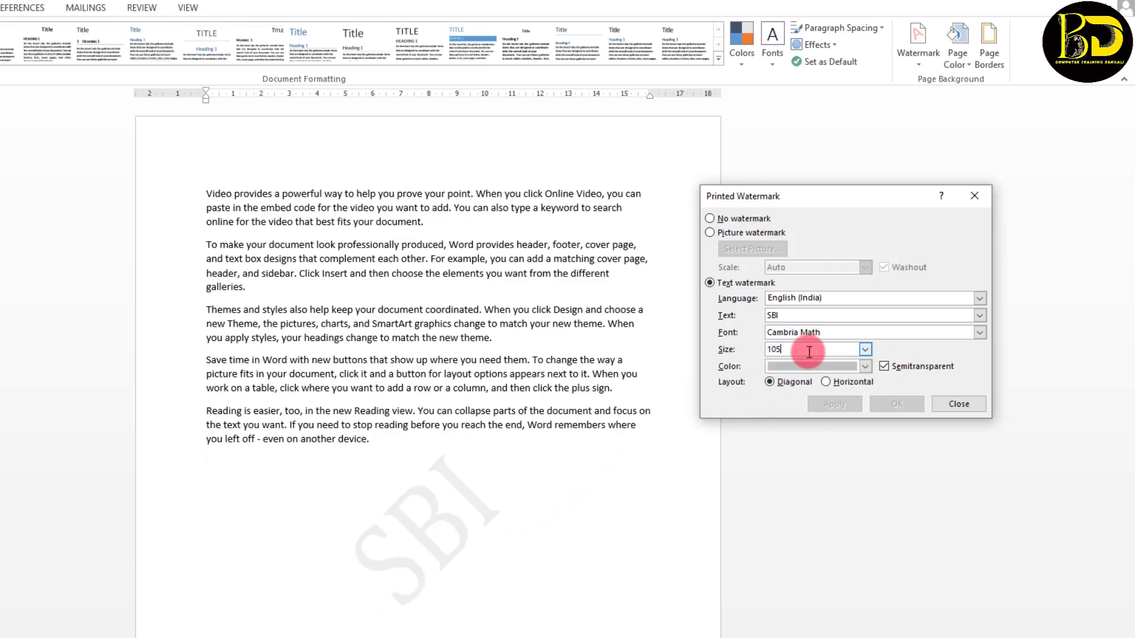
{"action": "left_click", "coordinate": [865, 350]}
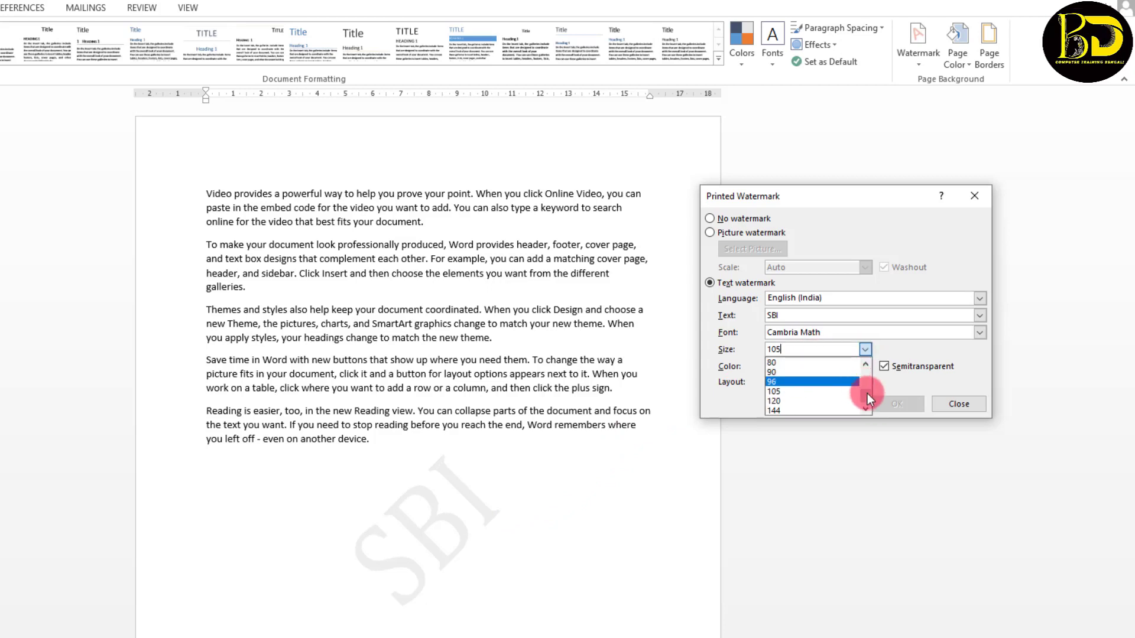
{"action": "left_click_drag", "start_coordinate": [868, 396], "coordinate": [870, 375]}
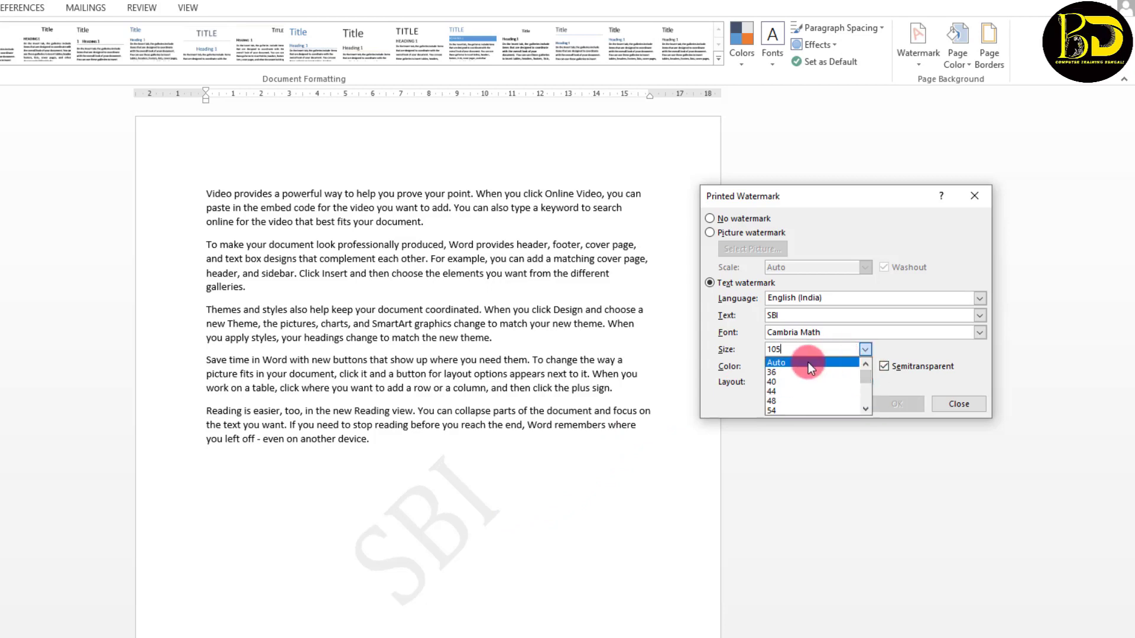
{"action": "left_click", "coordinate": [808, 363]}
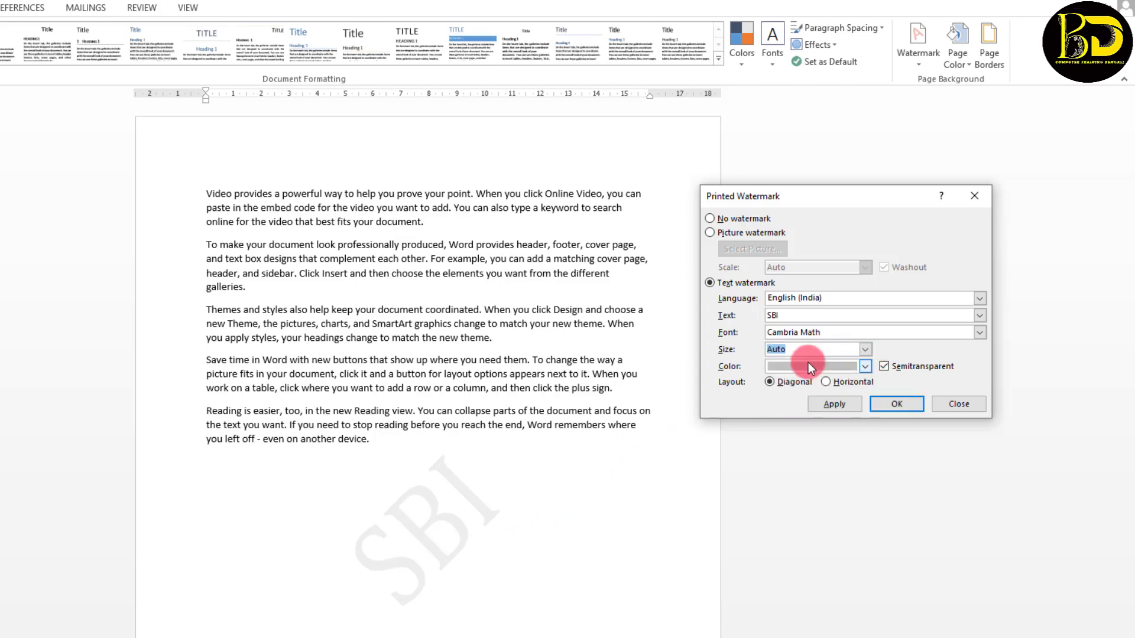
{"action": "left_click", "coordinate": [829, 404]}
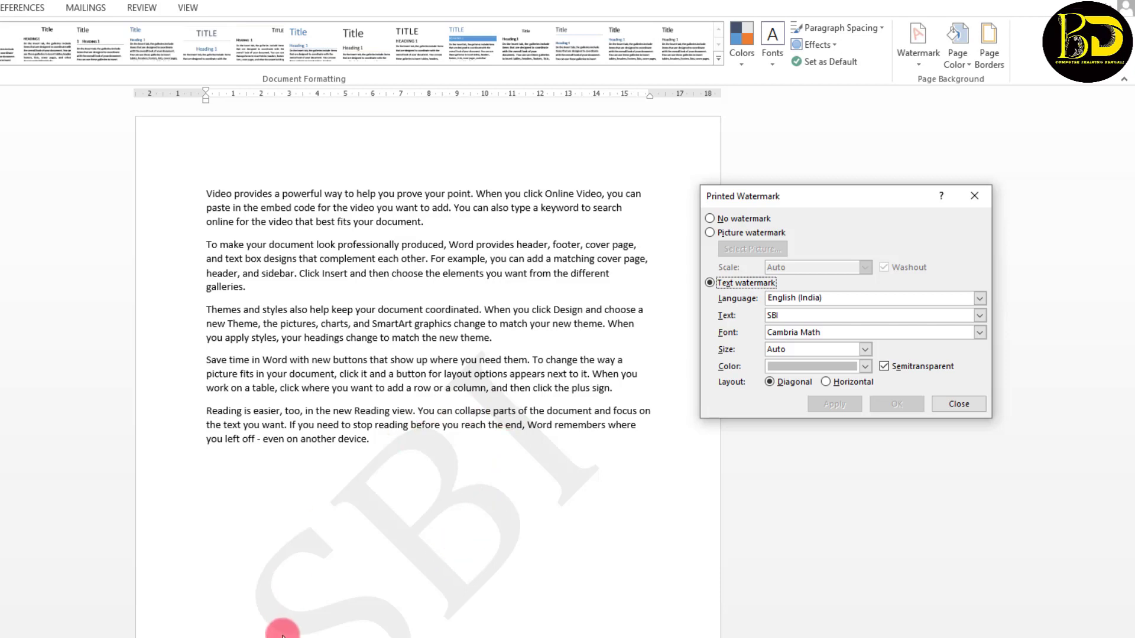
Make the SBI watermark solid red instead of semitransparent
{"action": "left_click", "coordinate": [866, 366]}
{"action": "left_click", "coordinate": [784, 498]}
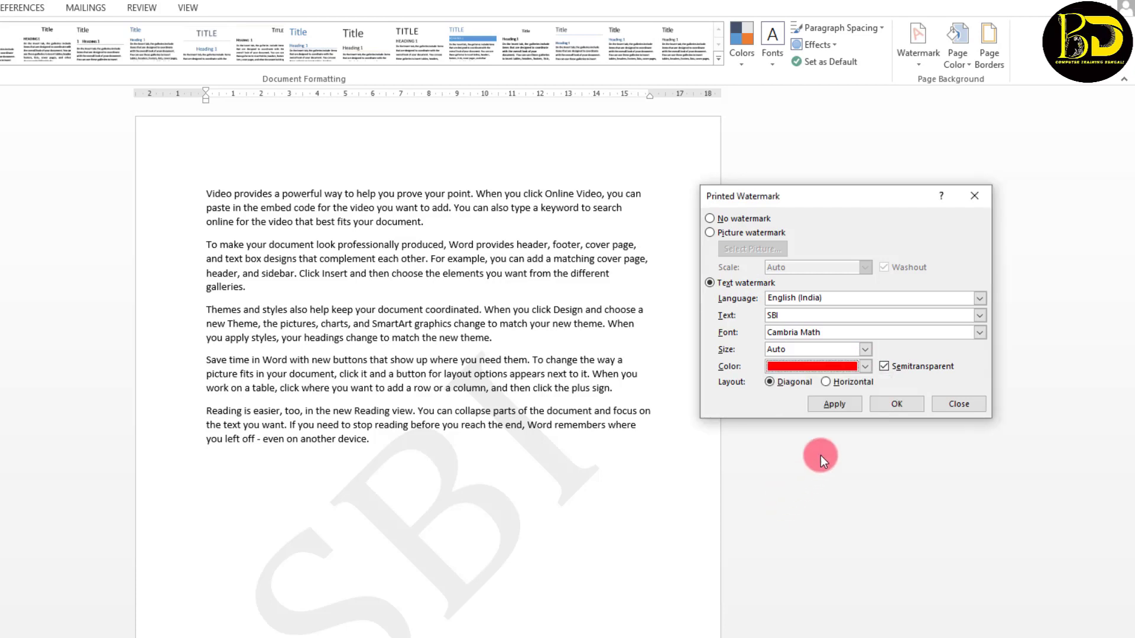
{"action": "left_click", "coordinate": [835, 404]}
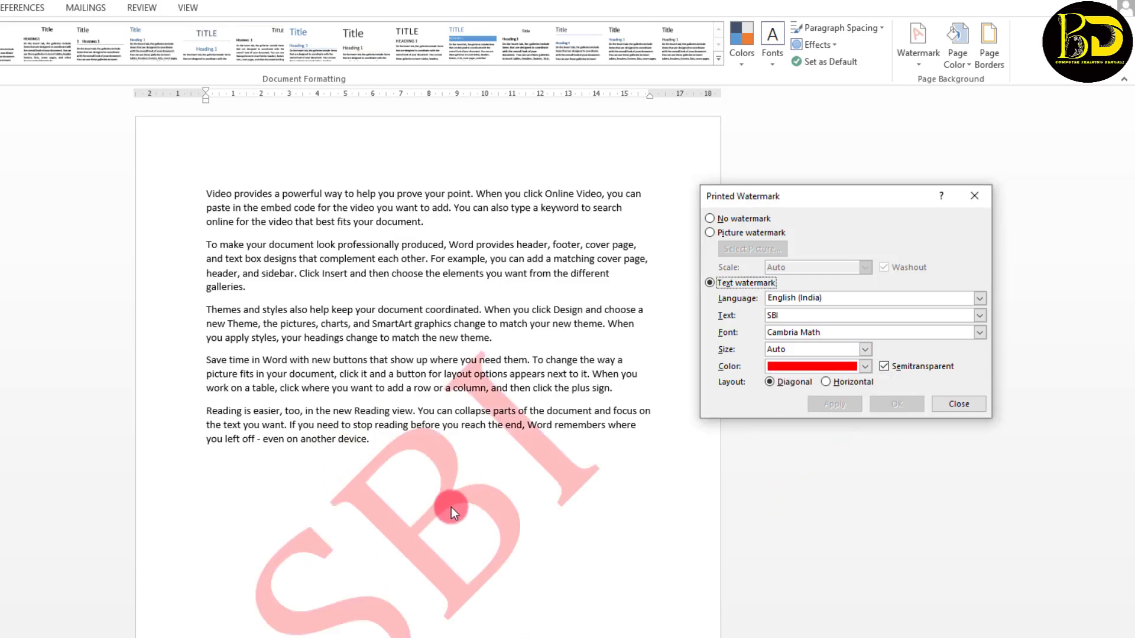
{"action": "left_click", "coordinate": [883, 367]}
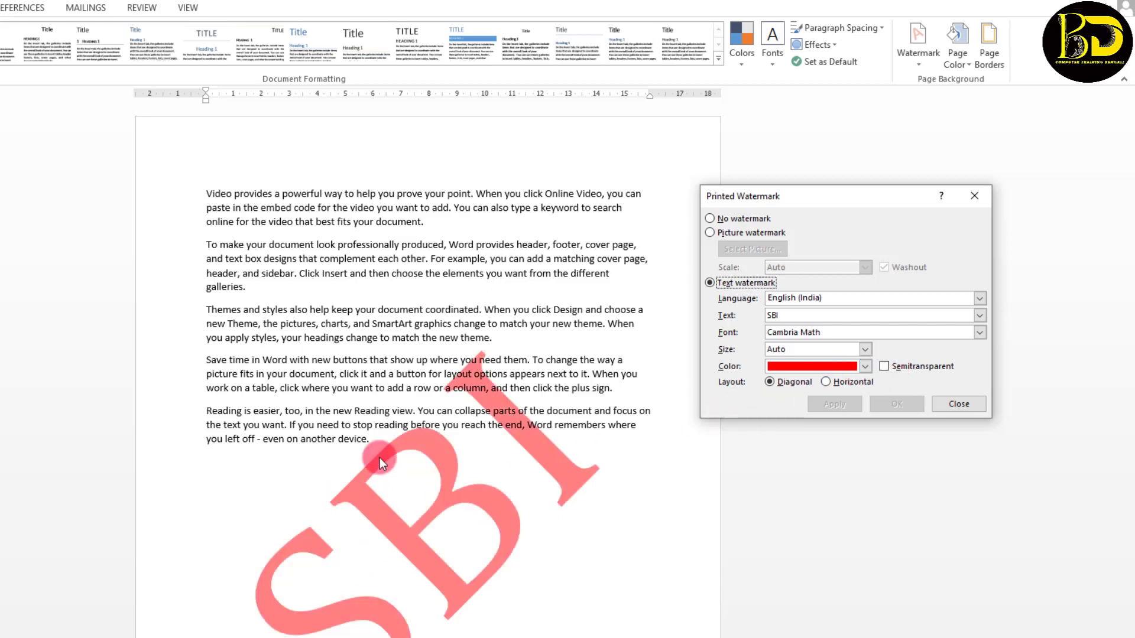
{"action": "left_click", "coordinate": [959, 404]}
Select the document text and paste it after the last paragraph
{"action": "left_click_drag", "start_coordinate": [188, 194], "coordinate": [405, 459]}
{"action": "key", "text": "ctrl+c"}
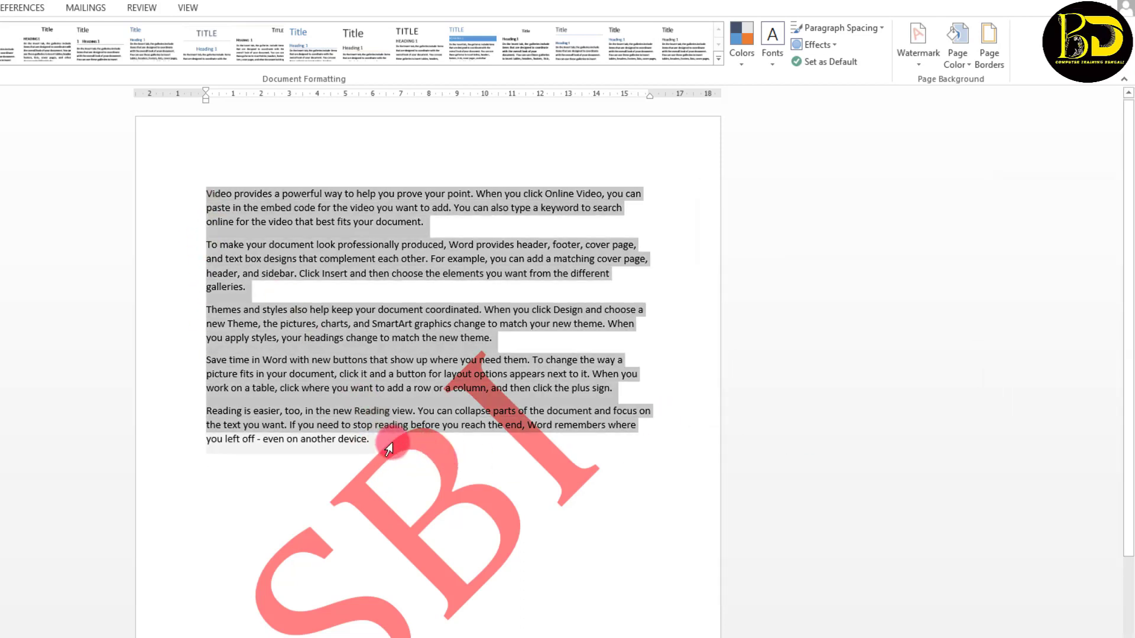
{"action": "left_click", "coordinate": [407, 457]}
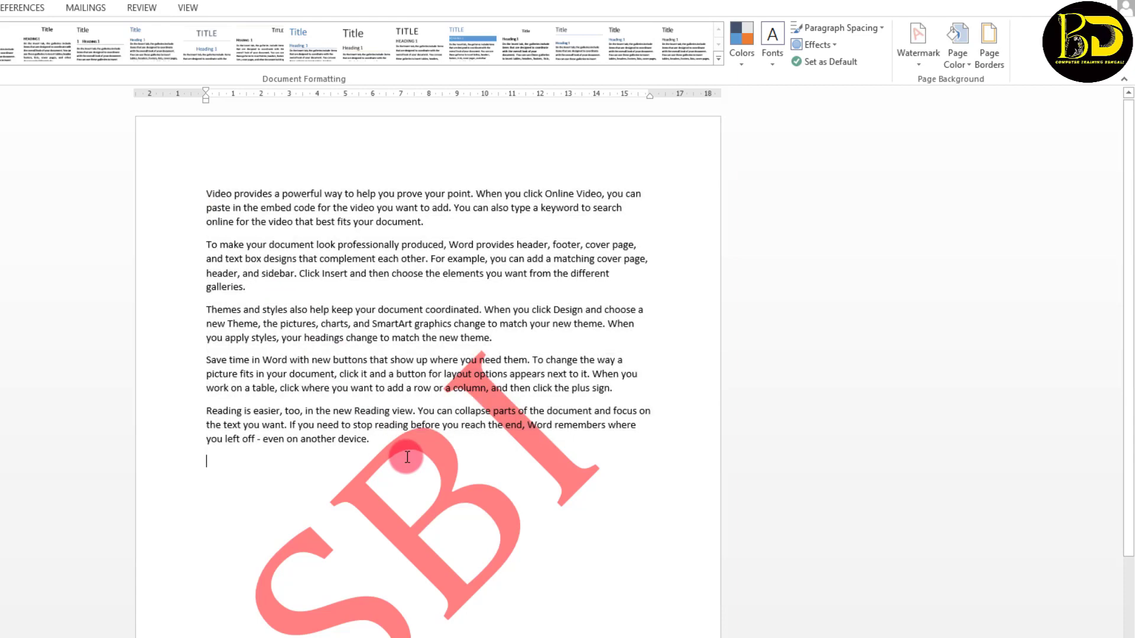
{"action": "key", "text": "ctrl+v"}
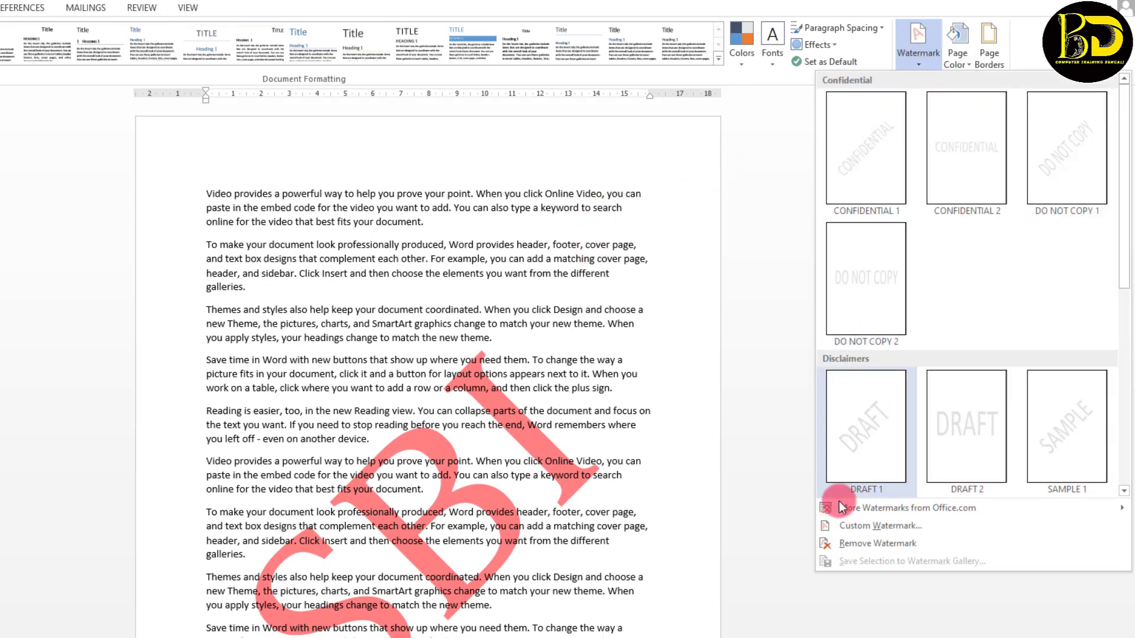
Try the SBI watermark horizontally, revert to diagonal, then select the Picture watermark option
{"action": "left_click", "coordinate": [863, 526]}
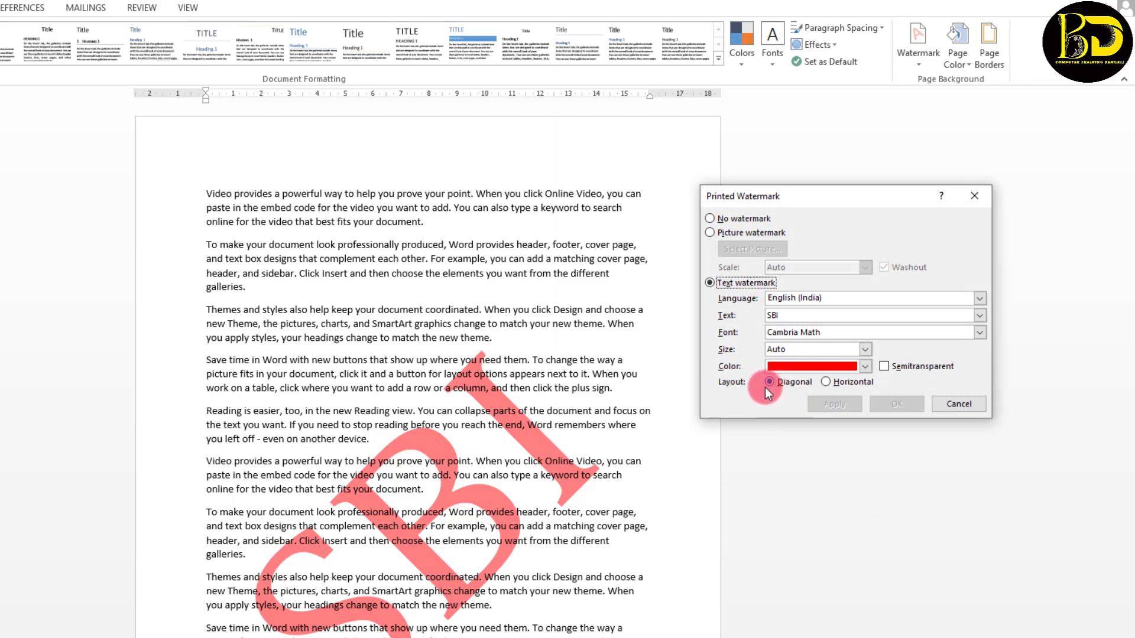
{"action": "left_click", "coordinate": [828, 382]}
{"action": "left_click", "coordinate": [838, 405]}
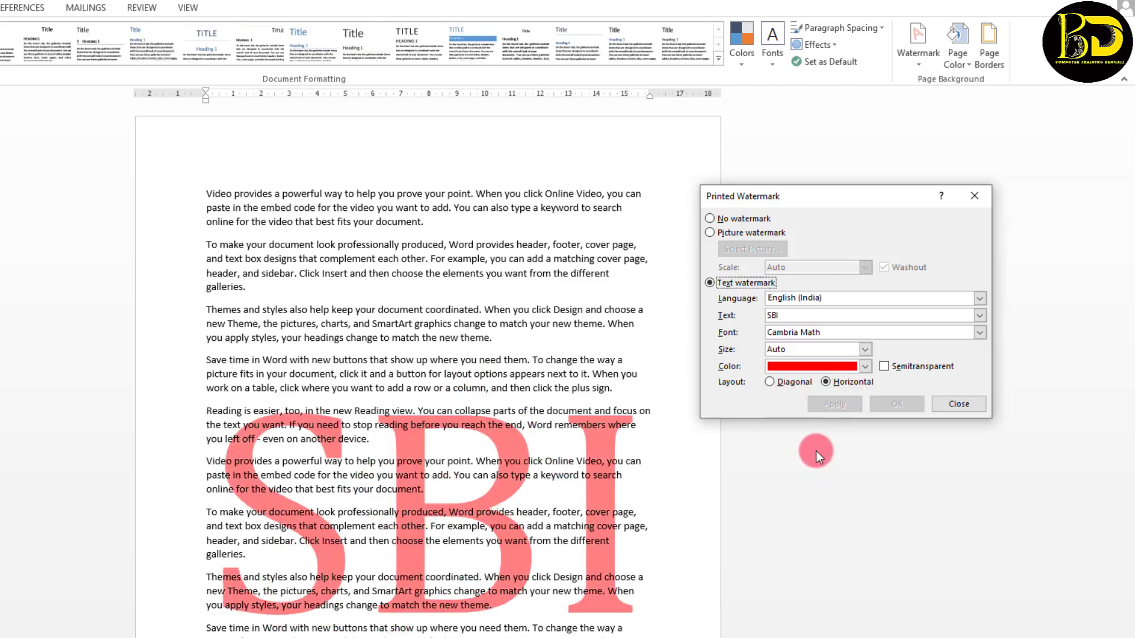
{"action": "left_click", "coordinate": [770, 382]}
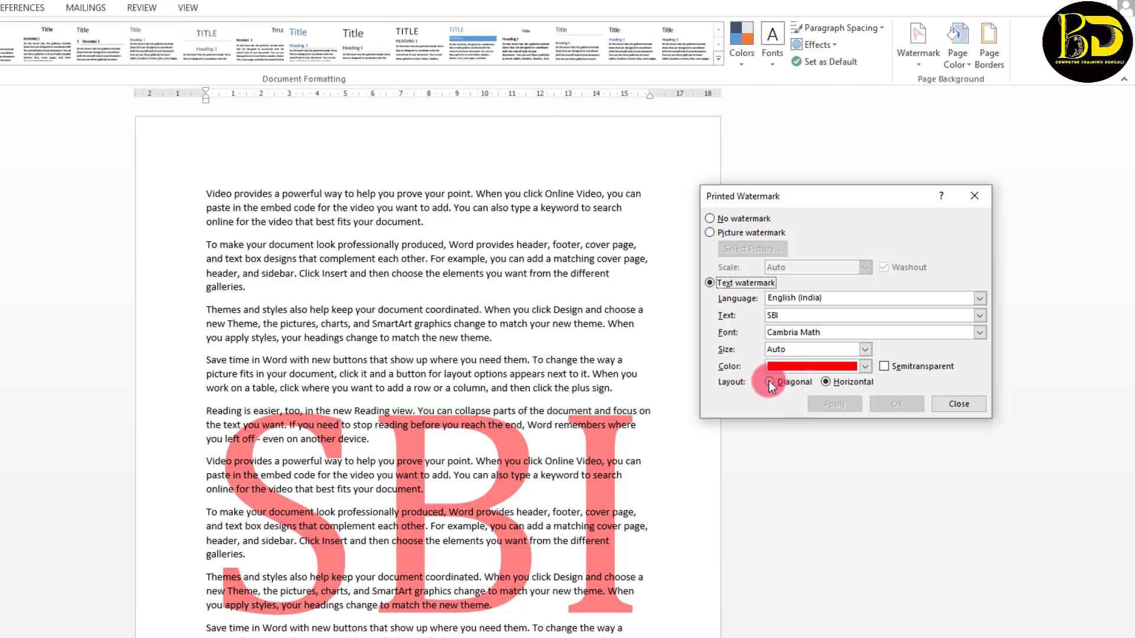
{"action": "left_click", "coordinate": [840, 405]}
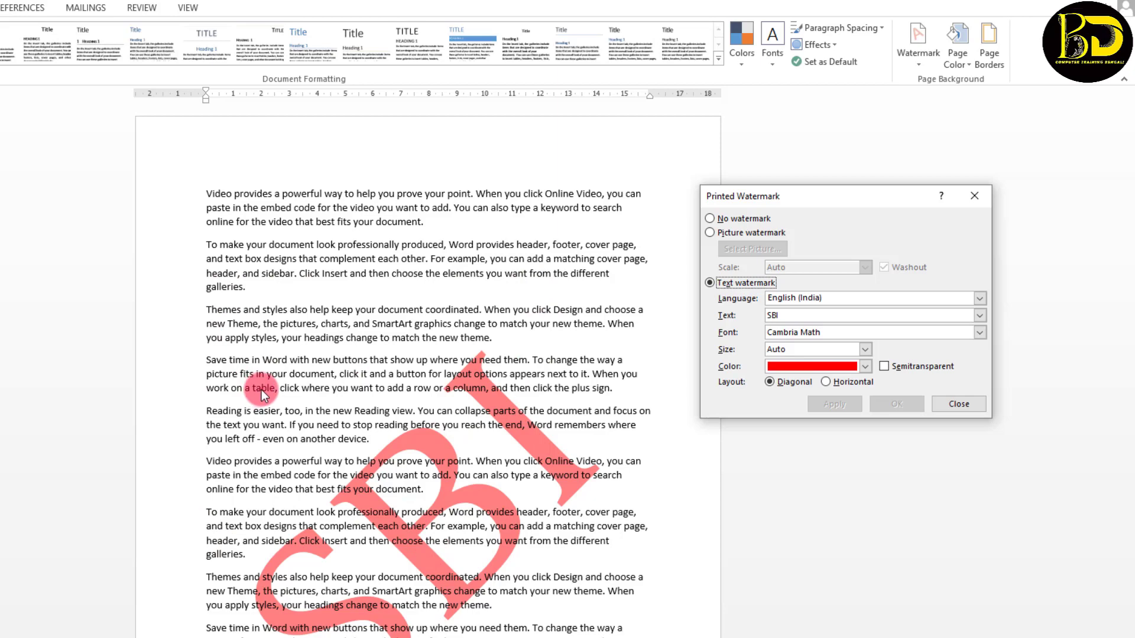
{"action": "left_click", "coordinate": [712, 232]}
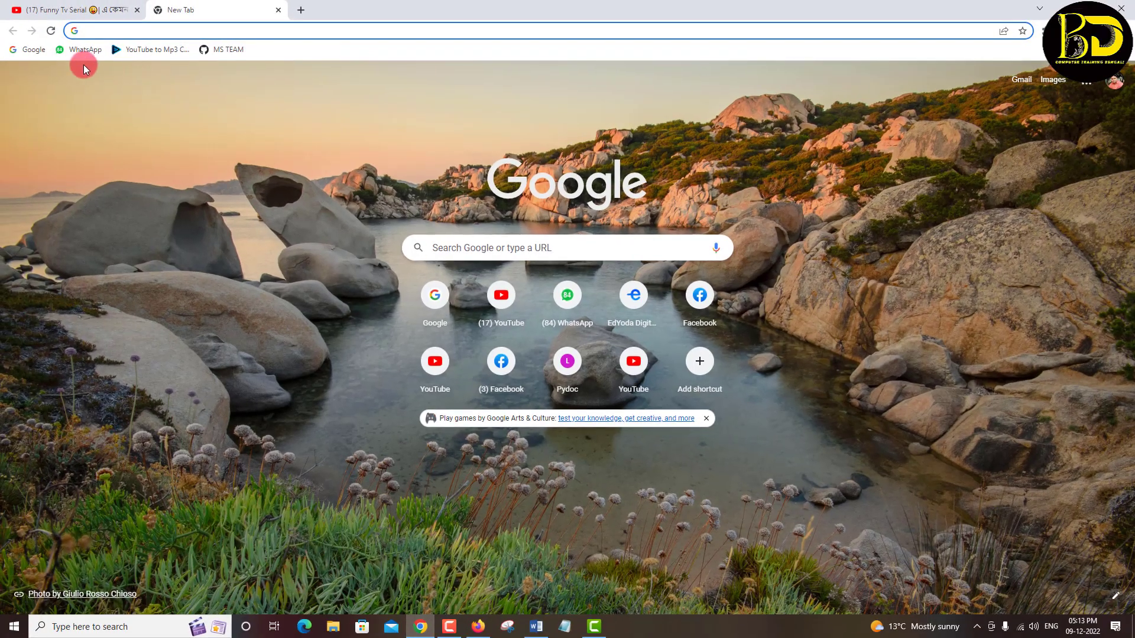
Search Google Images for 'sbi online logo'
{"action": "left_click", "coordinate": [19, 54]}
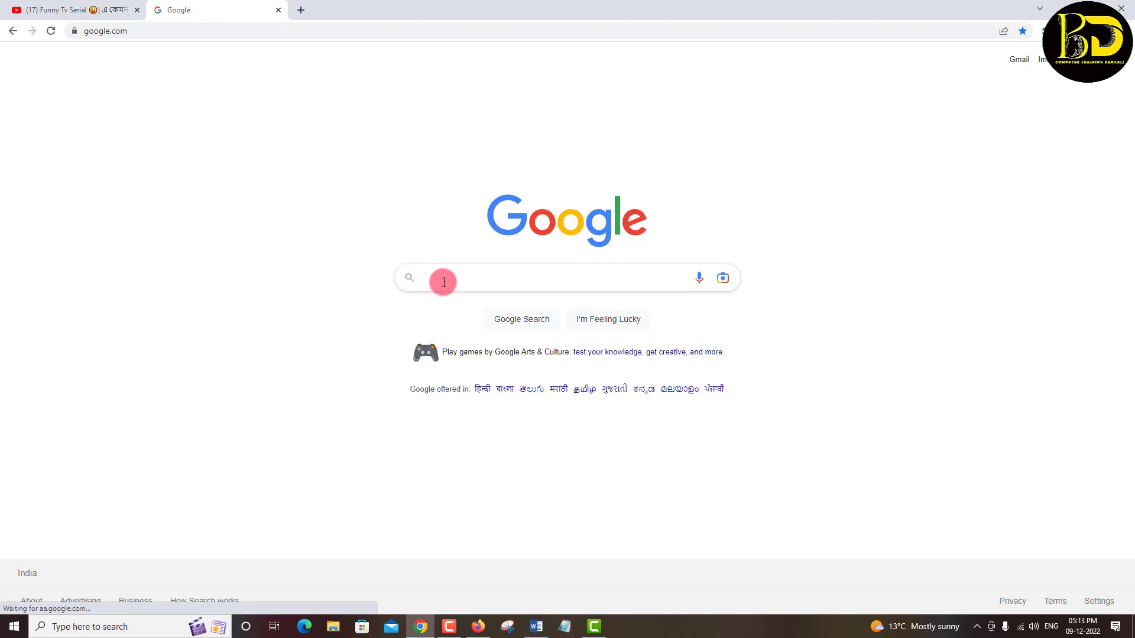
{"action": "left_click", "coordinate": [444, 282]}
{"action": "type", "text": "SBI"}
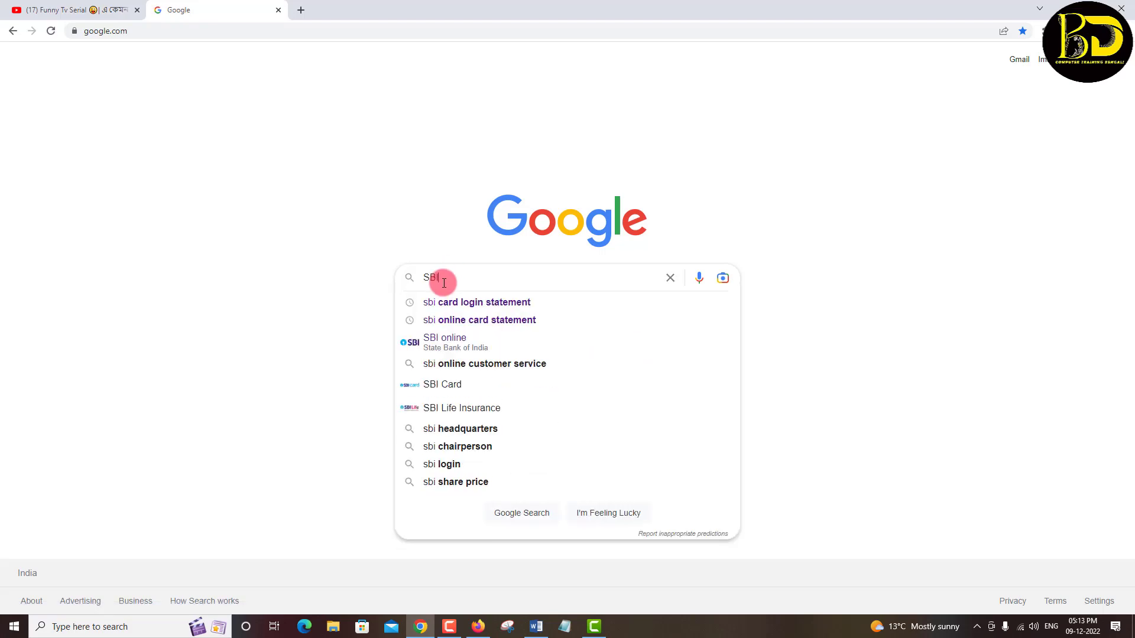
{"action": "left_click", "coordinate": [452, 350]}
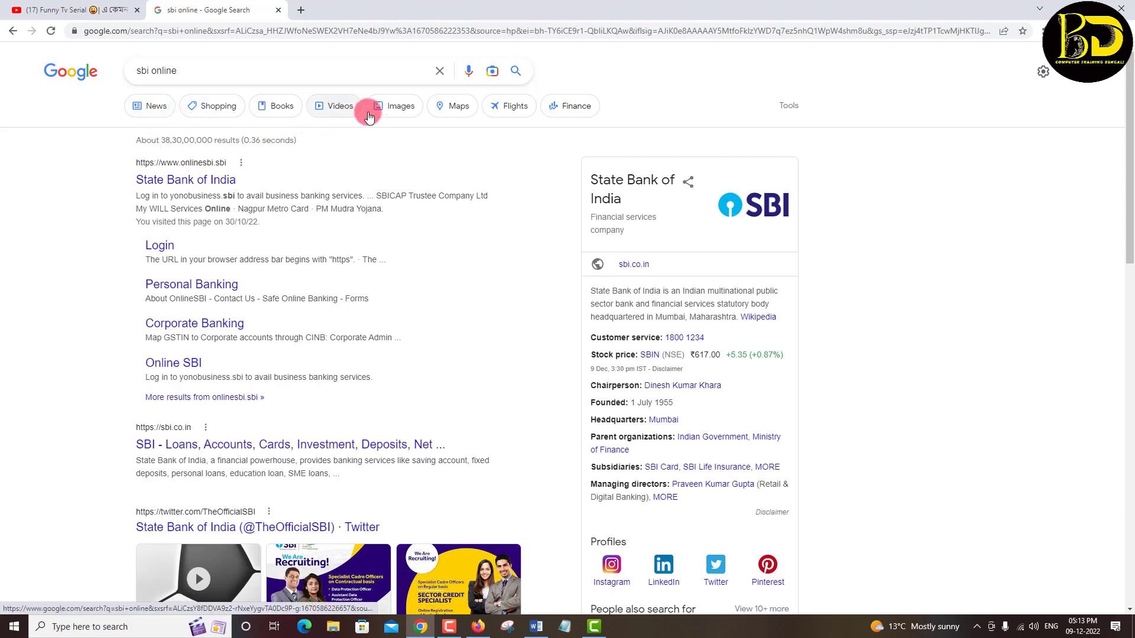
{"action": "left_click", "coordinate": [394, 112]}
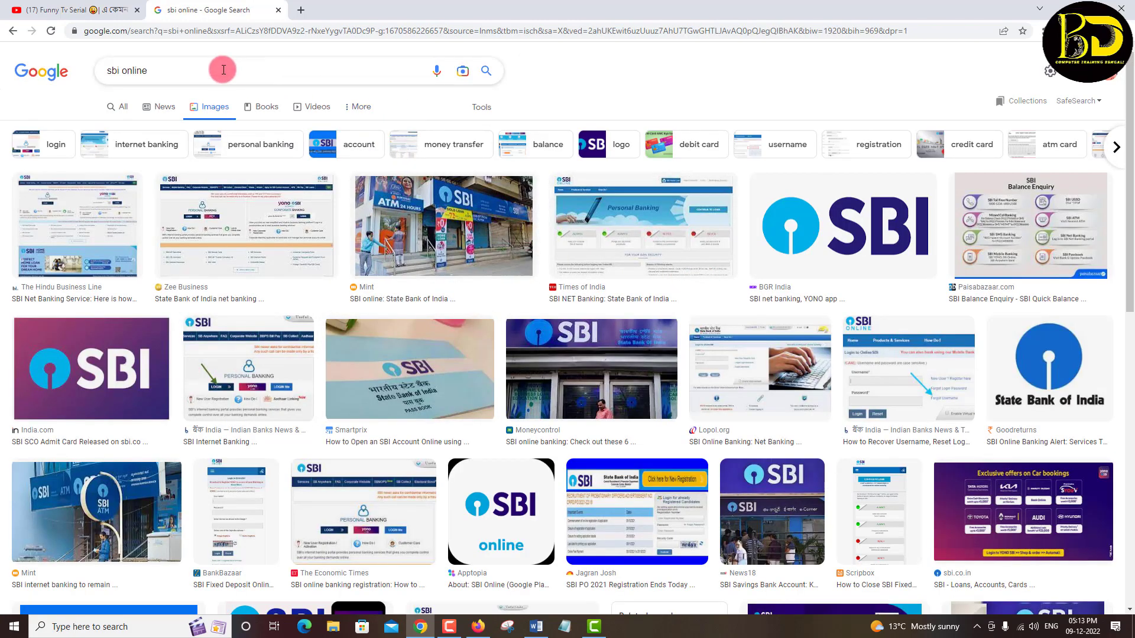
{"action": "left_click", "coordinate": [97, 70]}
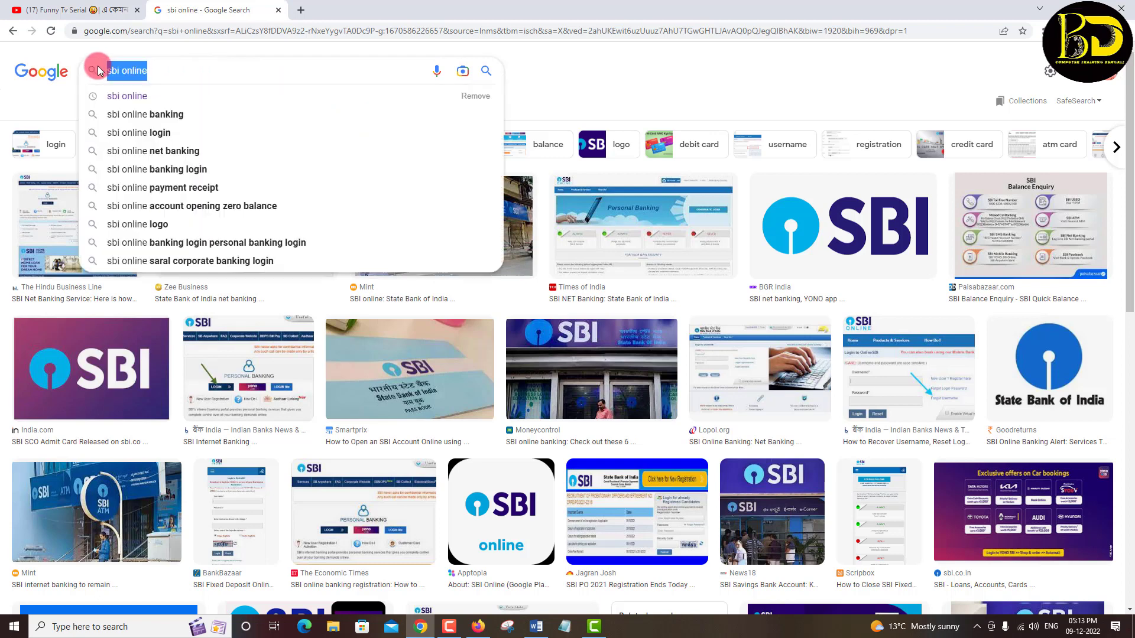
{"action": "left_click", "coordinate": [175, 70]}
{"action": "type", "text": "LO"}
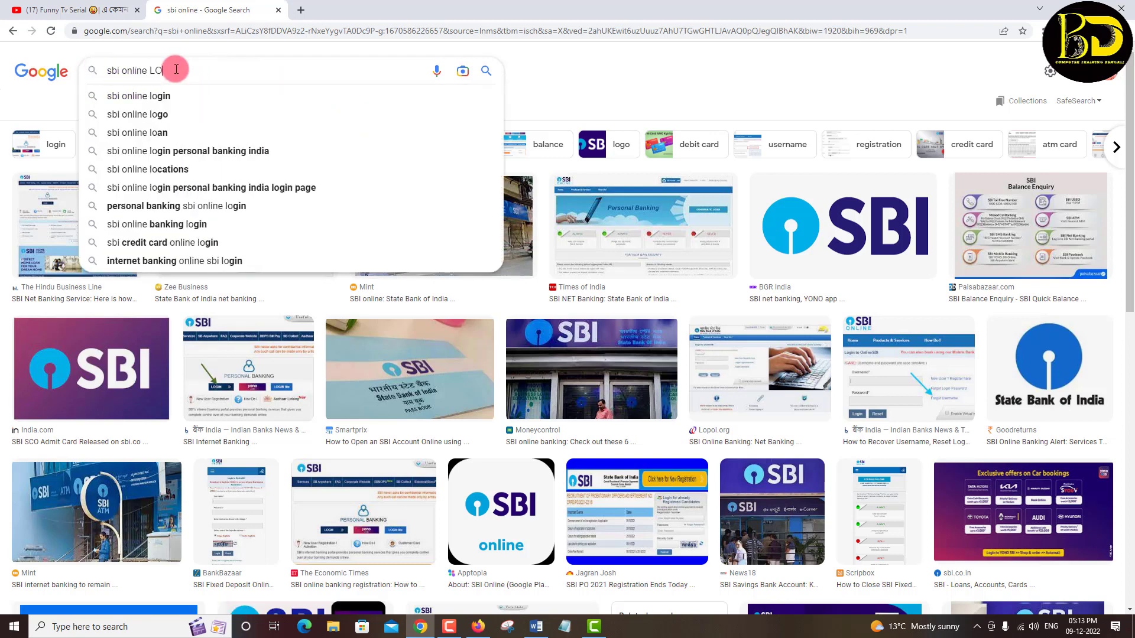
{"action": "left_click", "coordinate": [153, 112]}
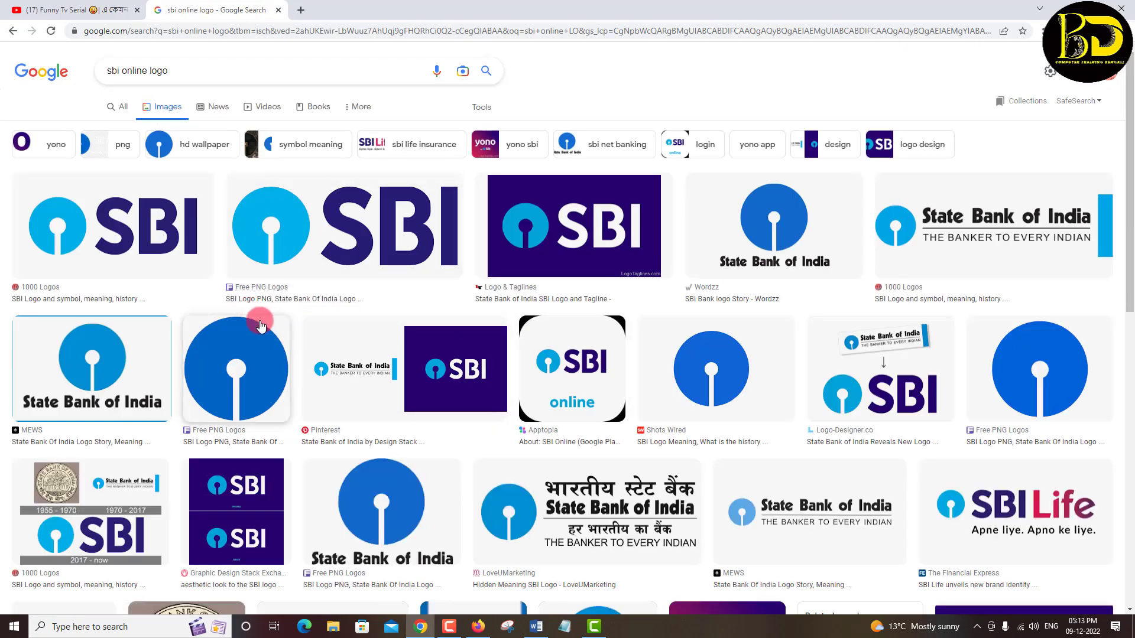
Save the State Bank of India logo image to the Desktop as SBI
{"action": "right_click", "coordinate": [787, 223]}
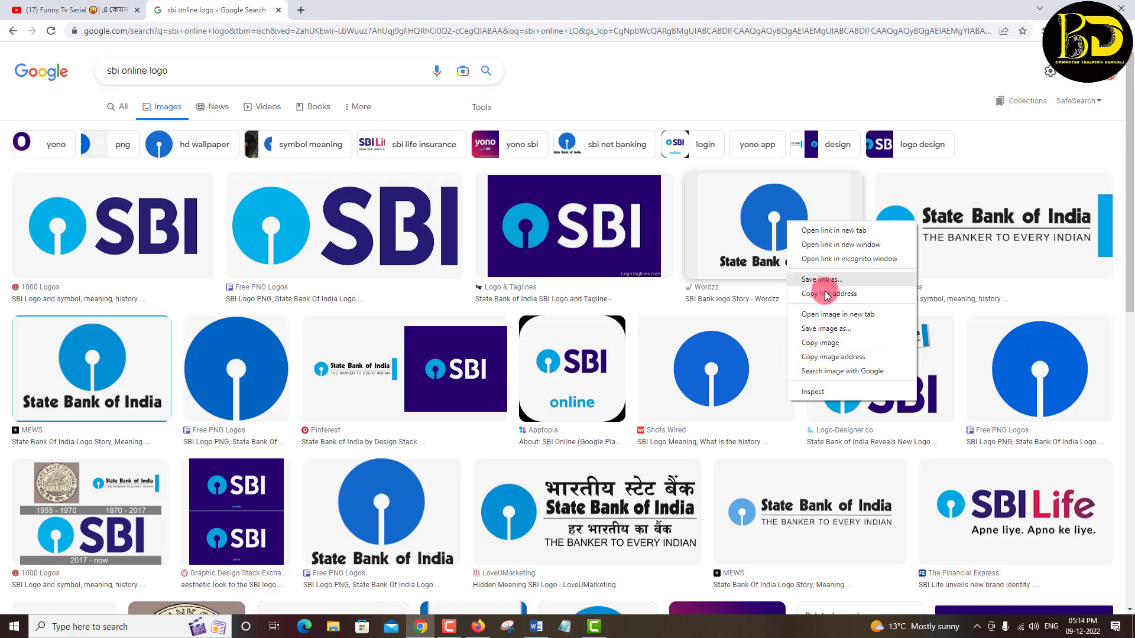
{"action": "left_click", "coordinate": [826, 329]}
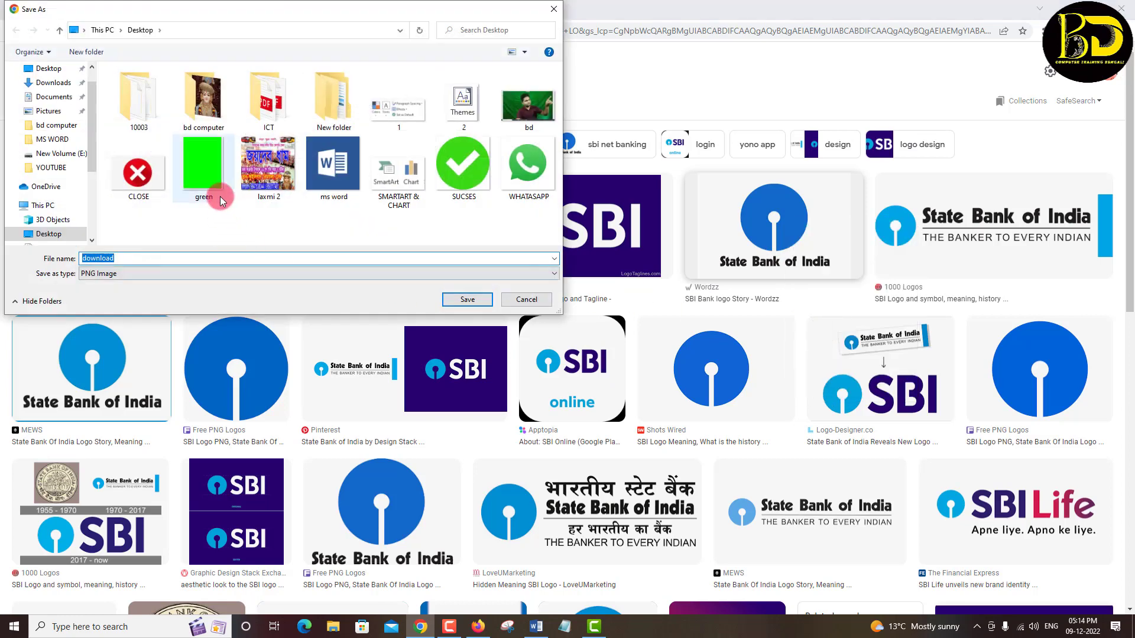
{"action": "type", "text": "SBI"}
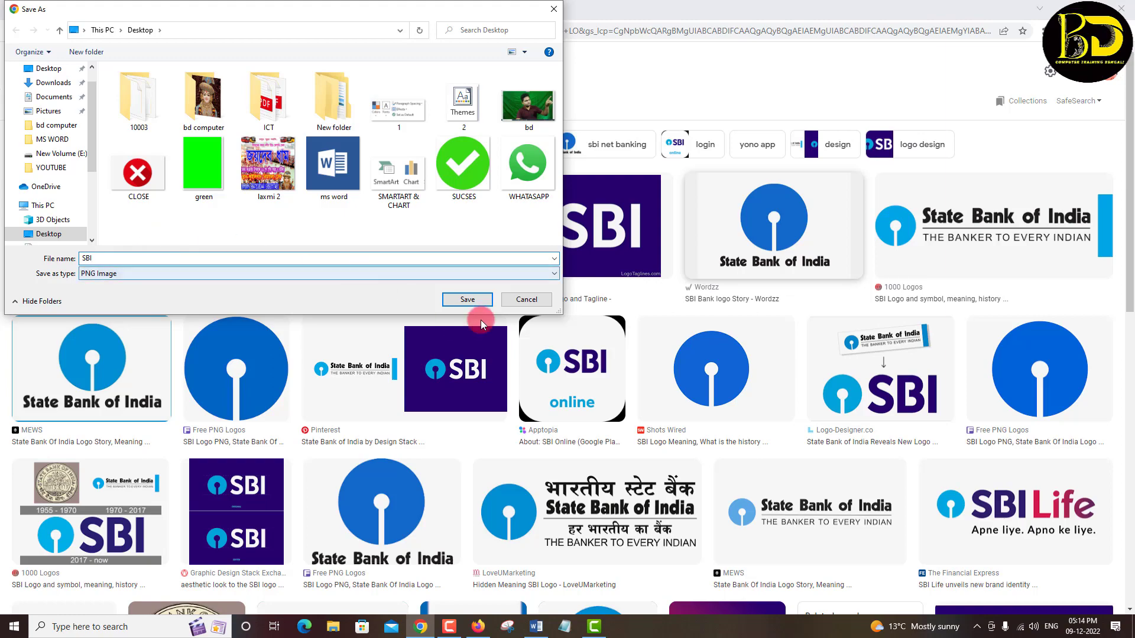
{"action": "left_click", "coordinate": [468, 299]}
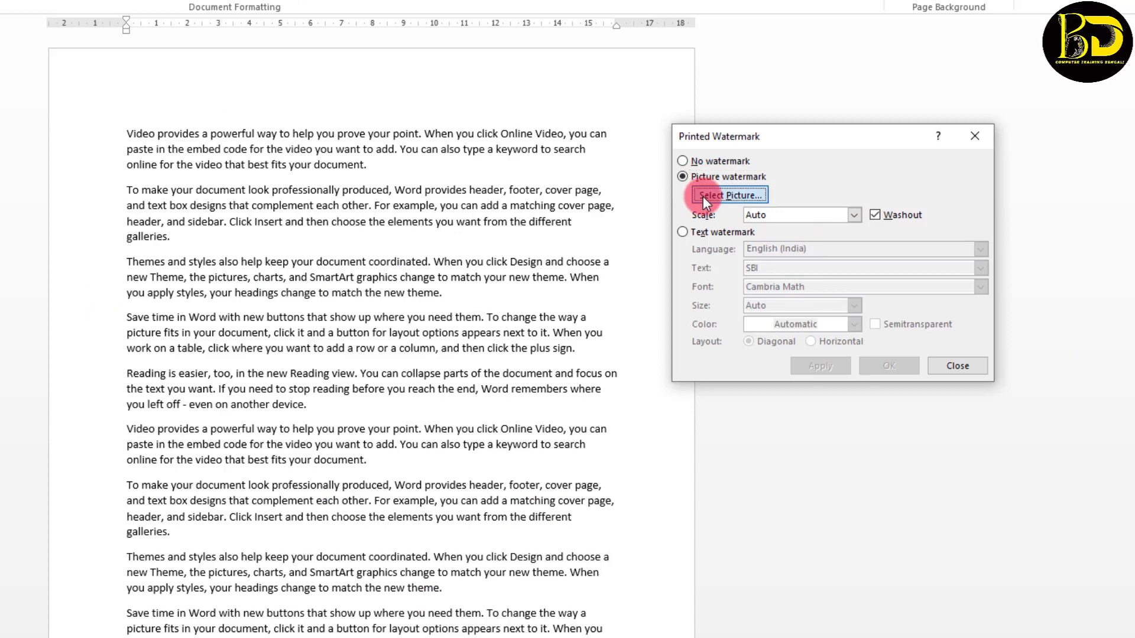
Insert SBI.png from the Desktop as the picture watermark and apply it
{"action": "left_click", "coordinate": [704, 196]}
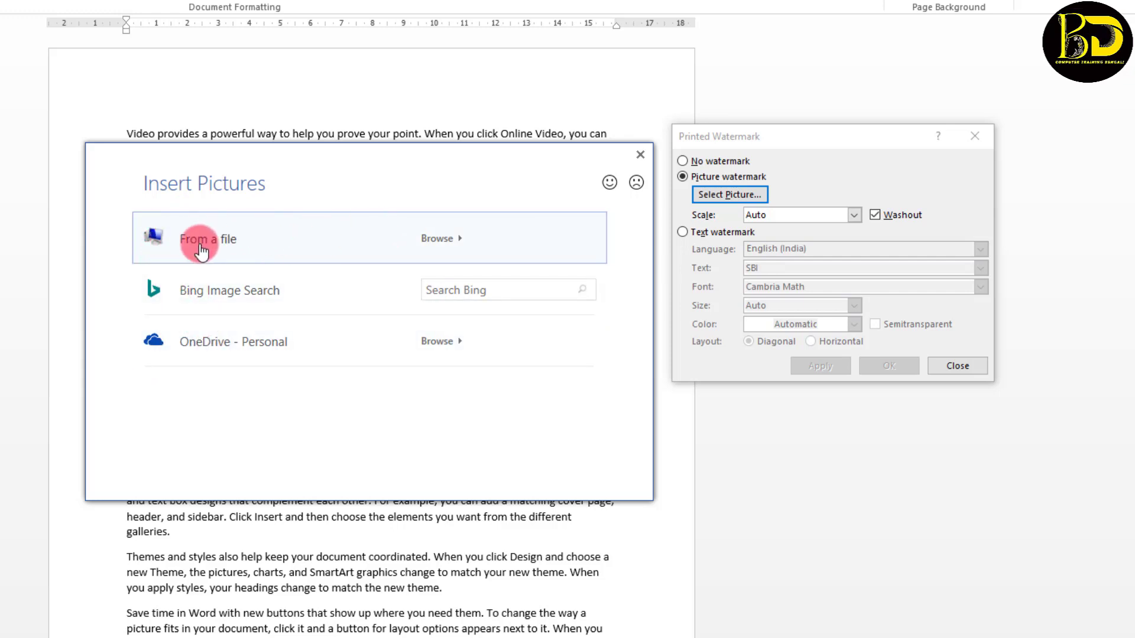
{"action": "left_click", "coordinate": [436, 238]}
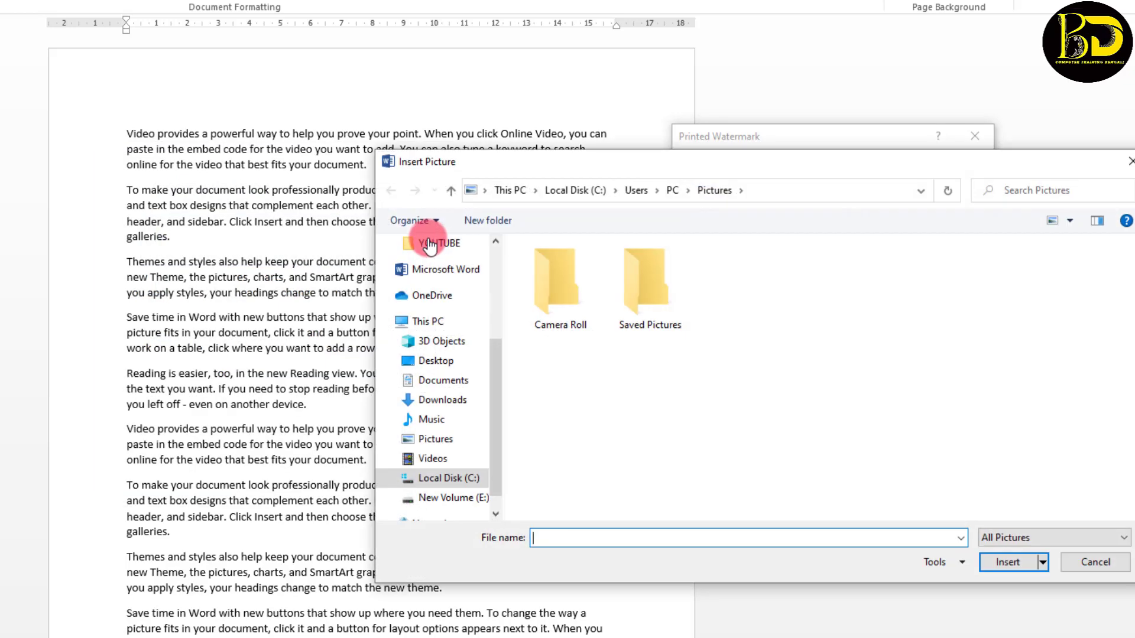
{"action": "left_click", "coordinate": [436, 360]}
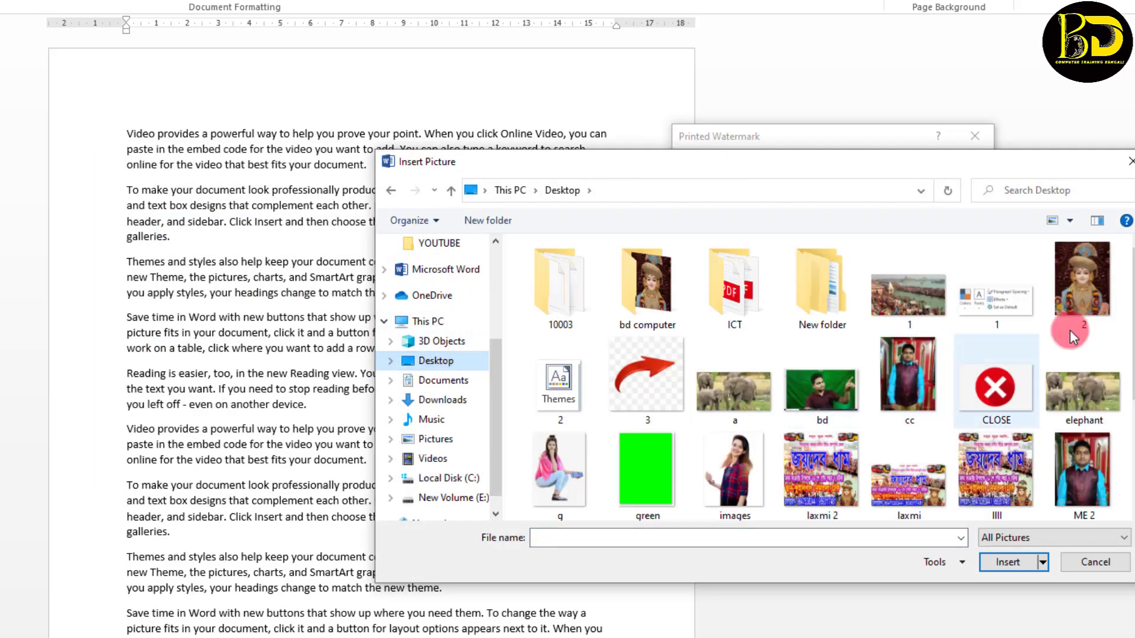
{"action": "left_click_drag", "start_coordinate": [1130, 313], "coordinate": [1129, 438]}
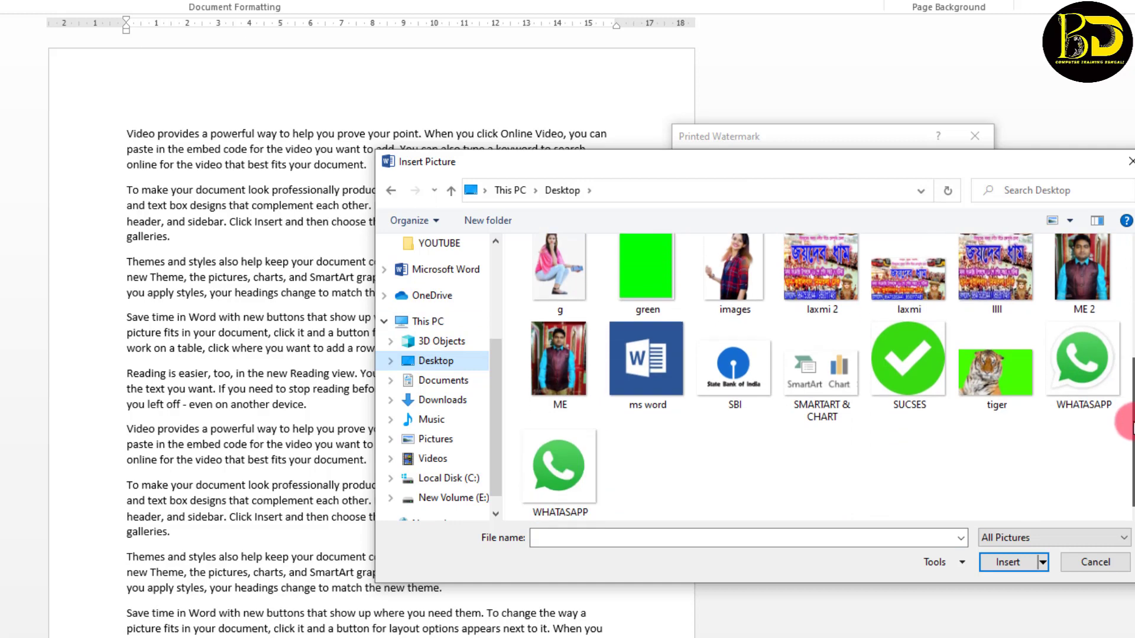
{"action": "left_click", "coordinate": [737, 378]}
{"action": "left_click", "coordinate": [991, 560]}
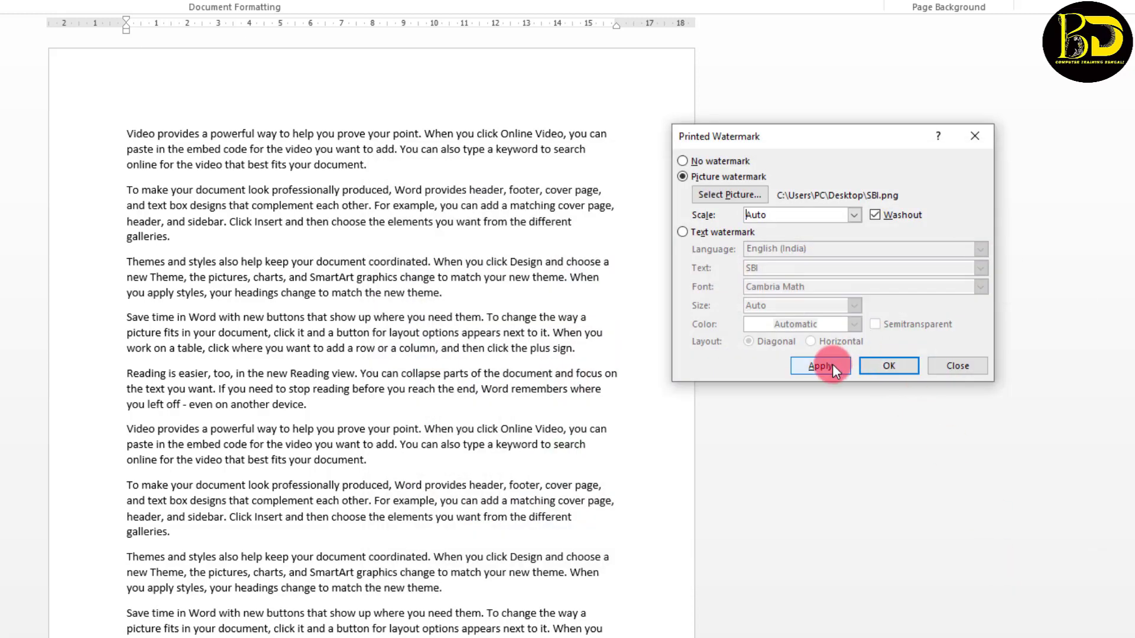
{"action": "left_click", "coordinate": [828, 366]}
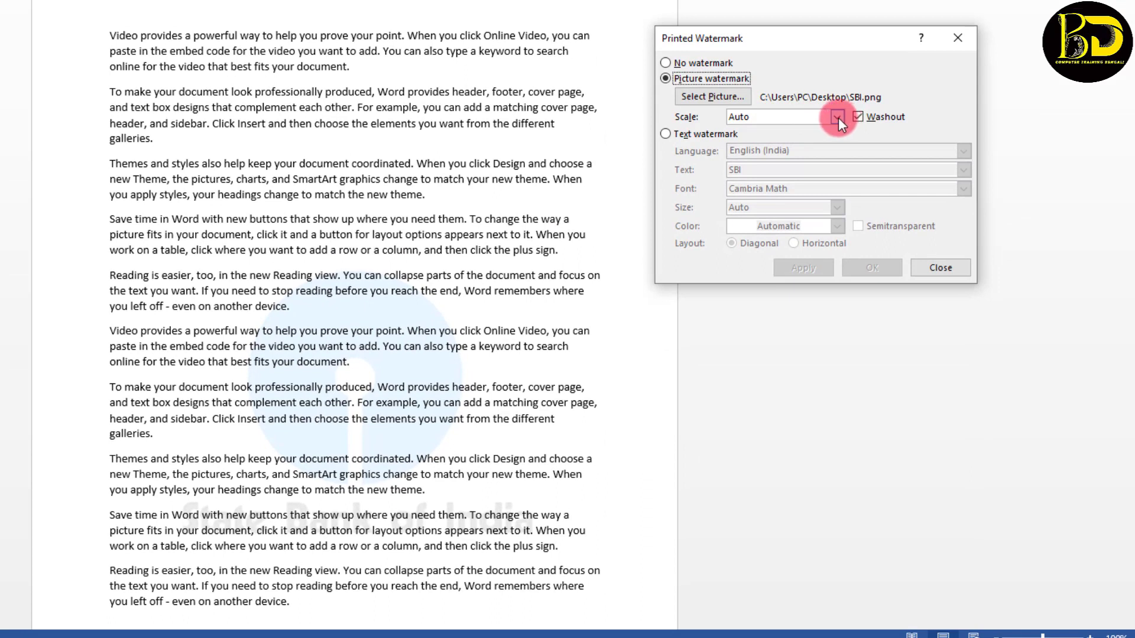
Apply the picture watermark at 500% scale
{"action": "left_click", "coordinate": [838, 117]}
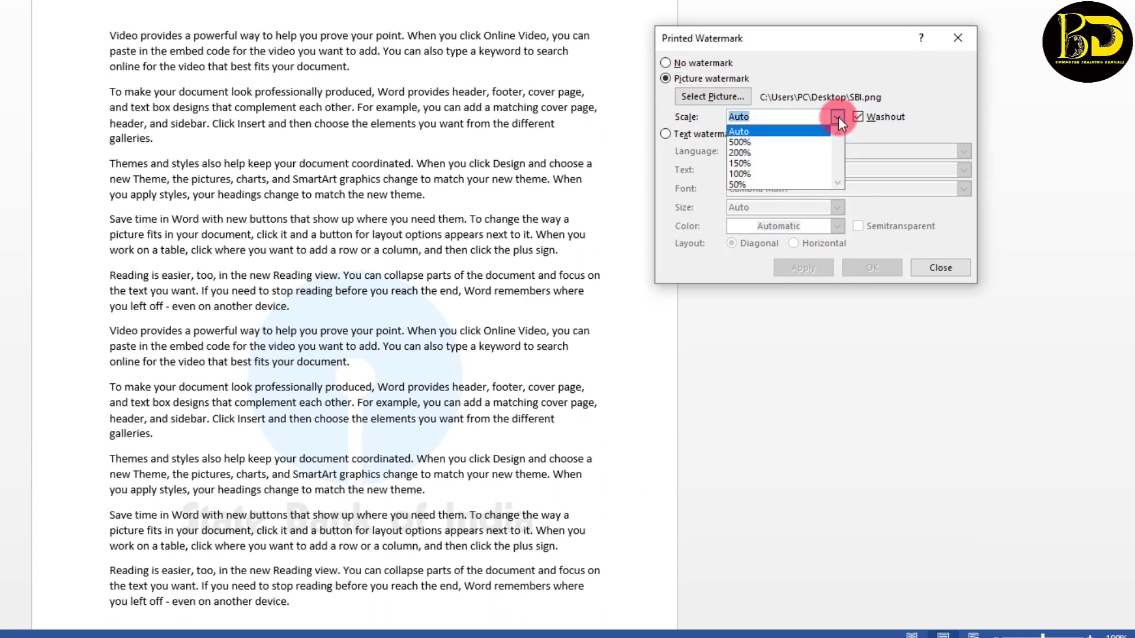
{"action": "left_click", "coordinate": [740, 142]}
{"action": "left_click", "coordinate": [808, 266]}
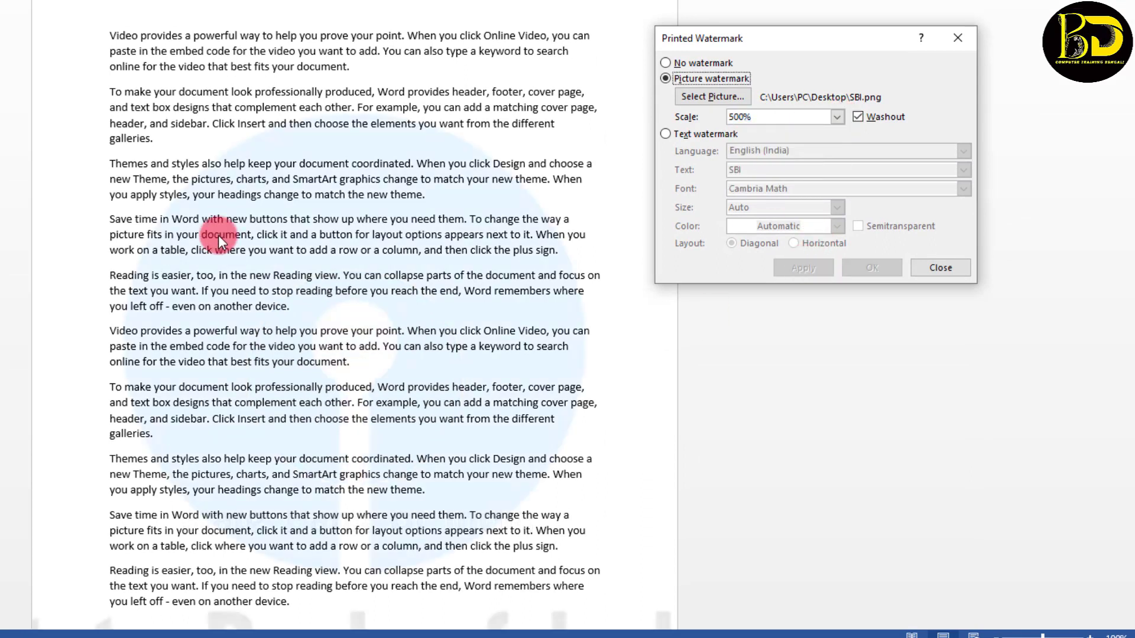
{"action": "left_click", "coordinate": [958, 37]}
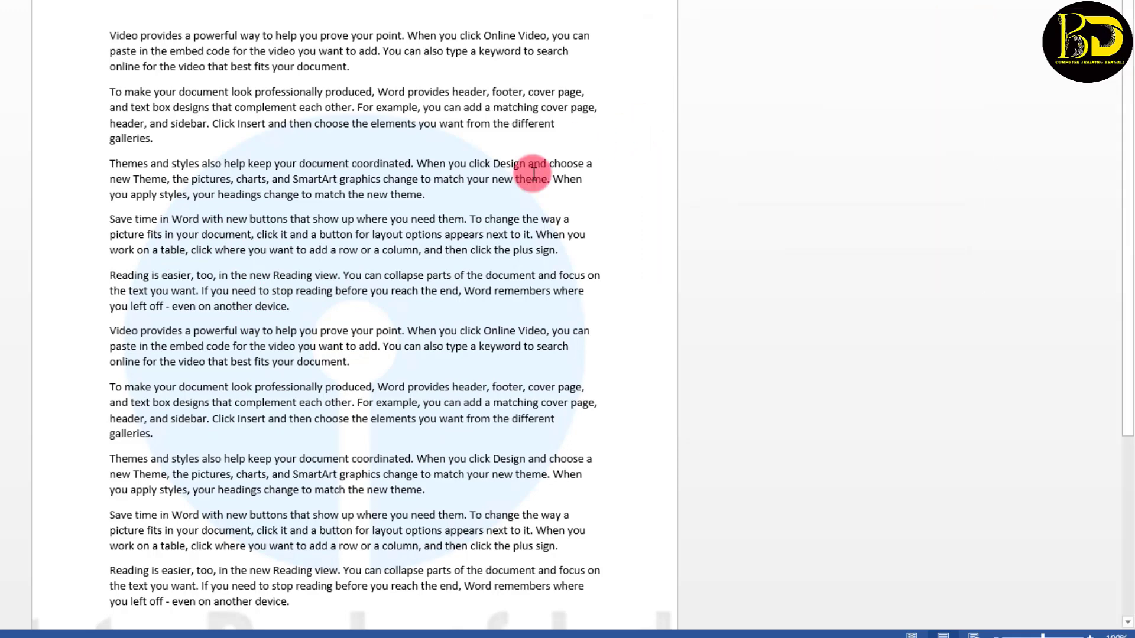
{"action": "scroll", "coordinate": [530, 236], "scroll_direction": "down", "scroll_amount": 5}
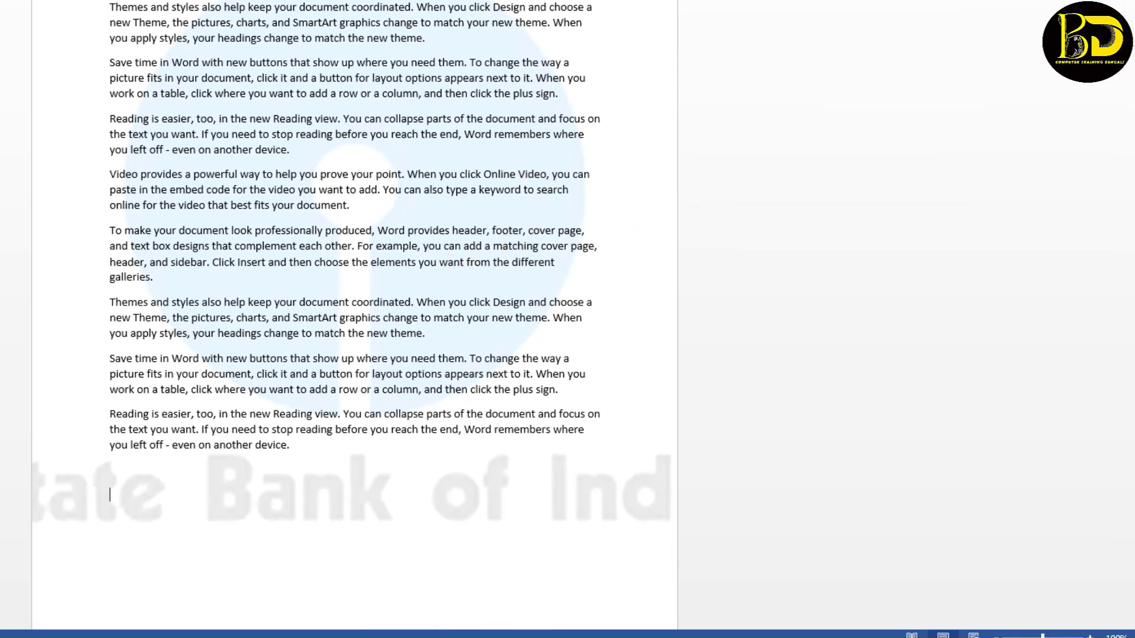
Rescale the picture watermark to 100%, then set it back to Auto
{"action": "left_click", "coordinate": [804, 3]}
{"action": "left_click", "coordinate": [832, 403]}
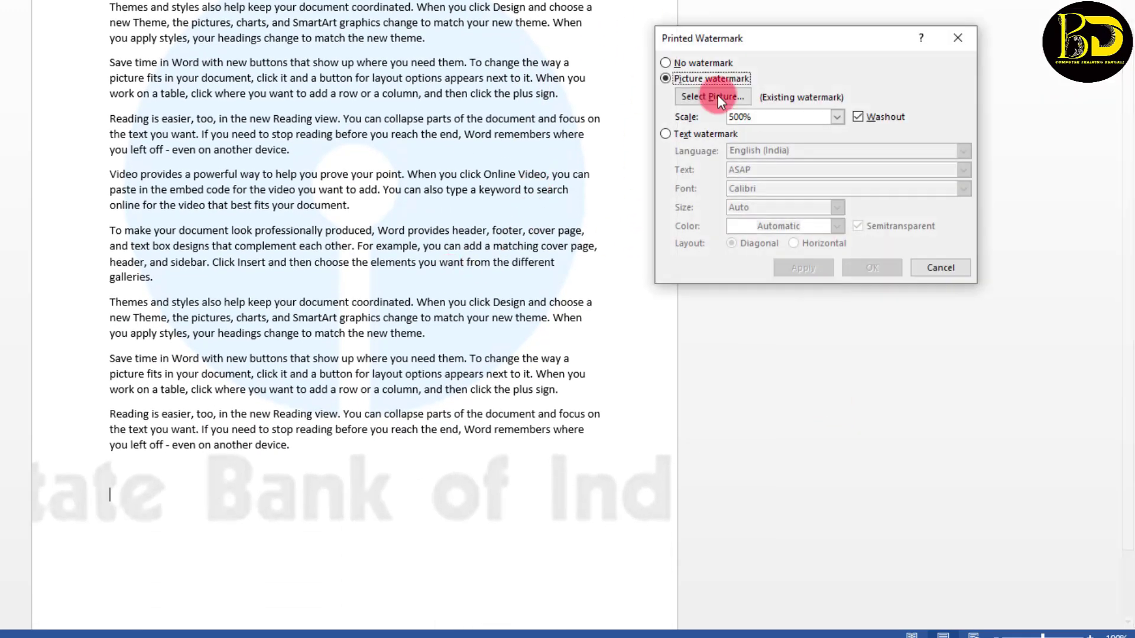
{"action": "left_click", "coordinate": [838, 117]}
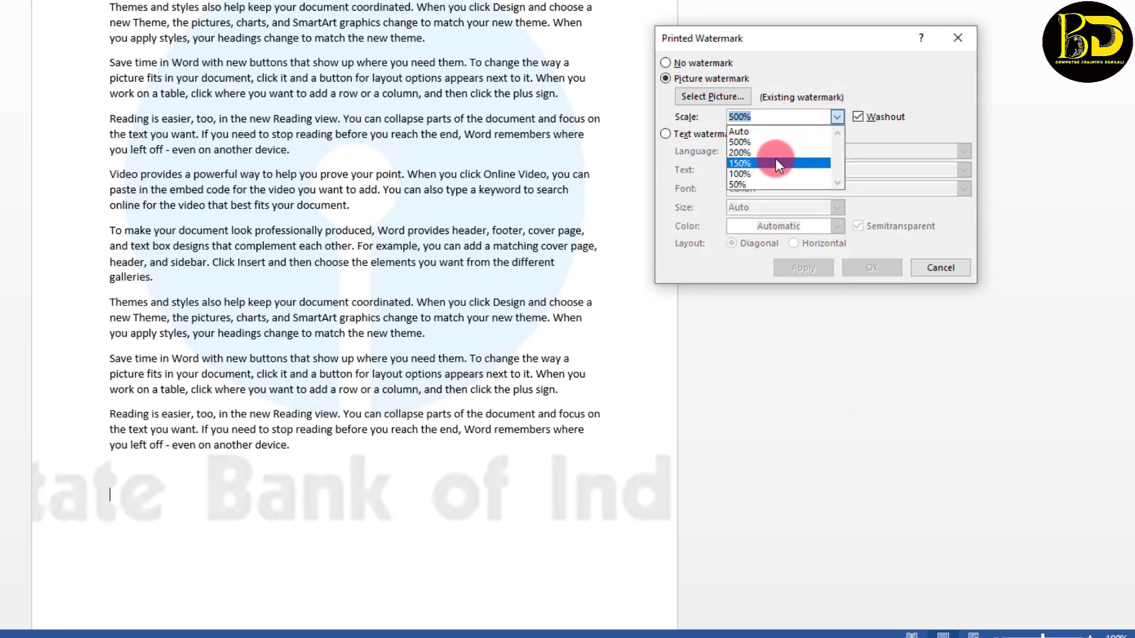
{"action": "left_click", "coordinate": [763, 174]}
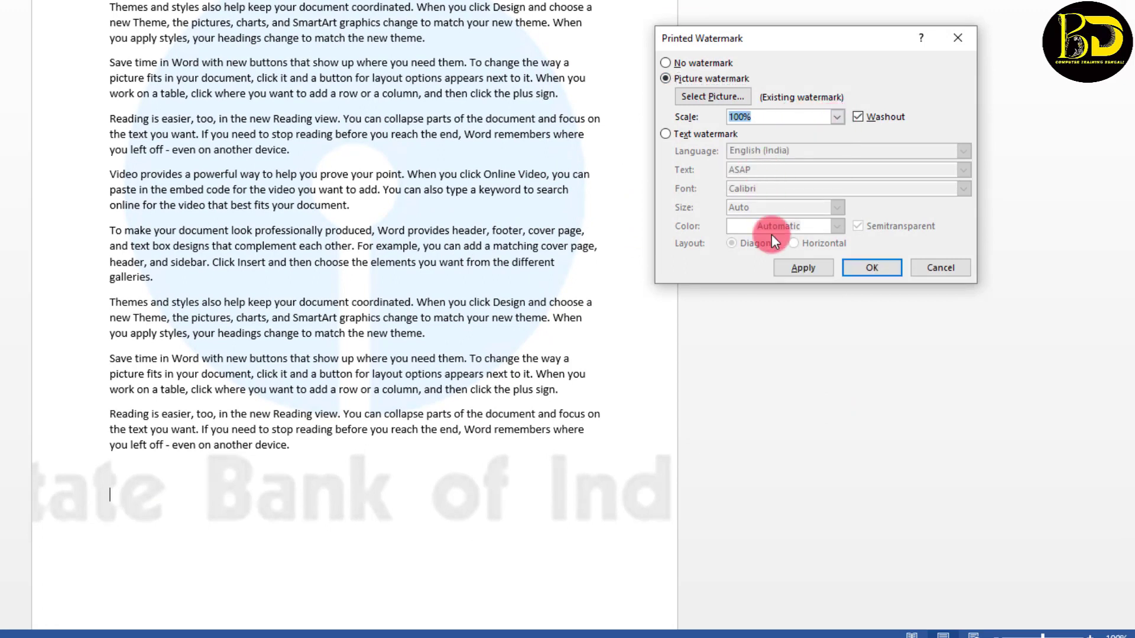
{"action": "left_click", "coordinate": [804, 269]}
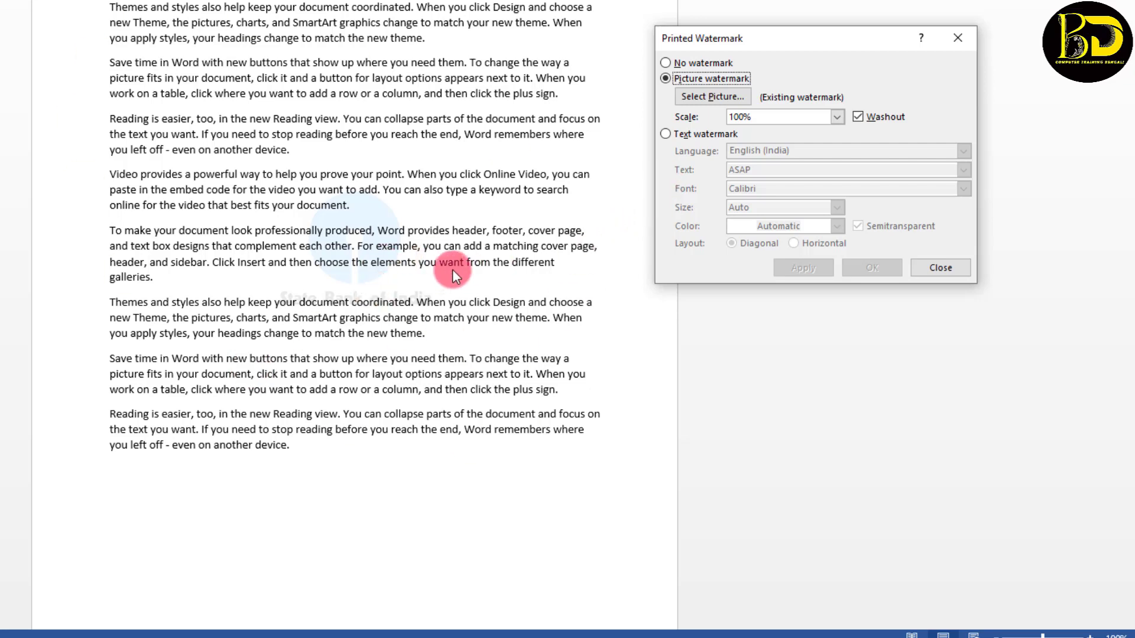
{"action": "left_click", "coordinate": [839, 119]}
{"action": "left_click", "coordinate": [763, 128]}
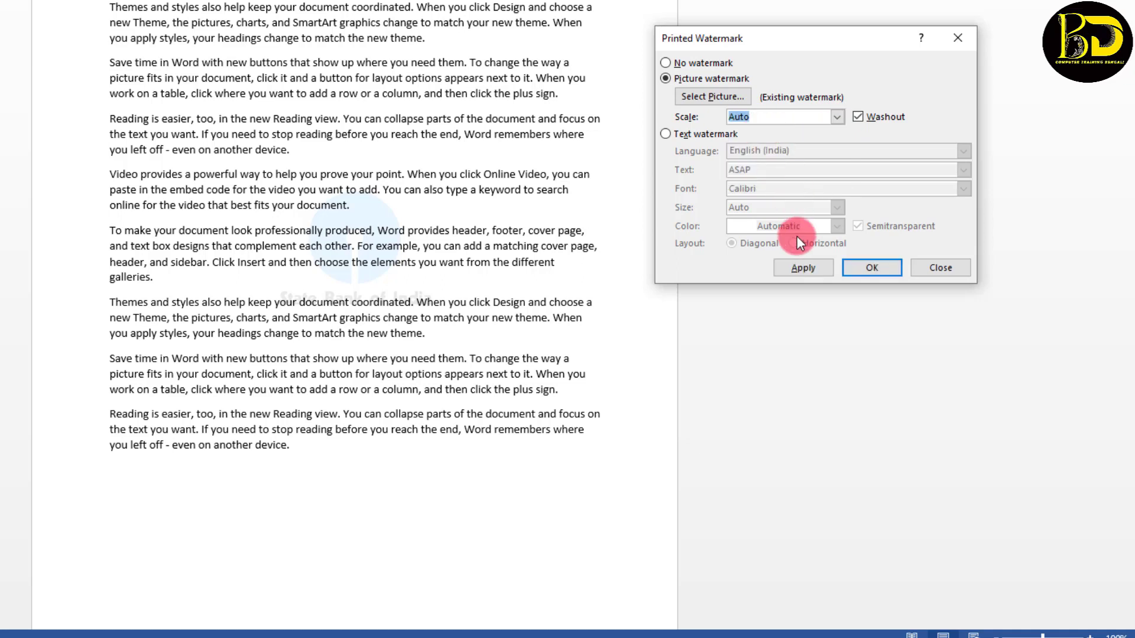
{"action": "left_click", "coordinate": [804, 269]}
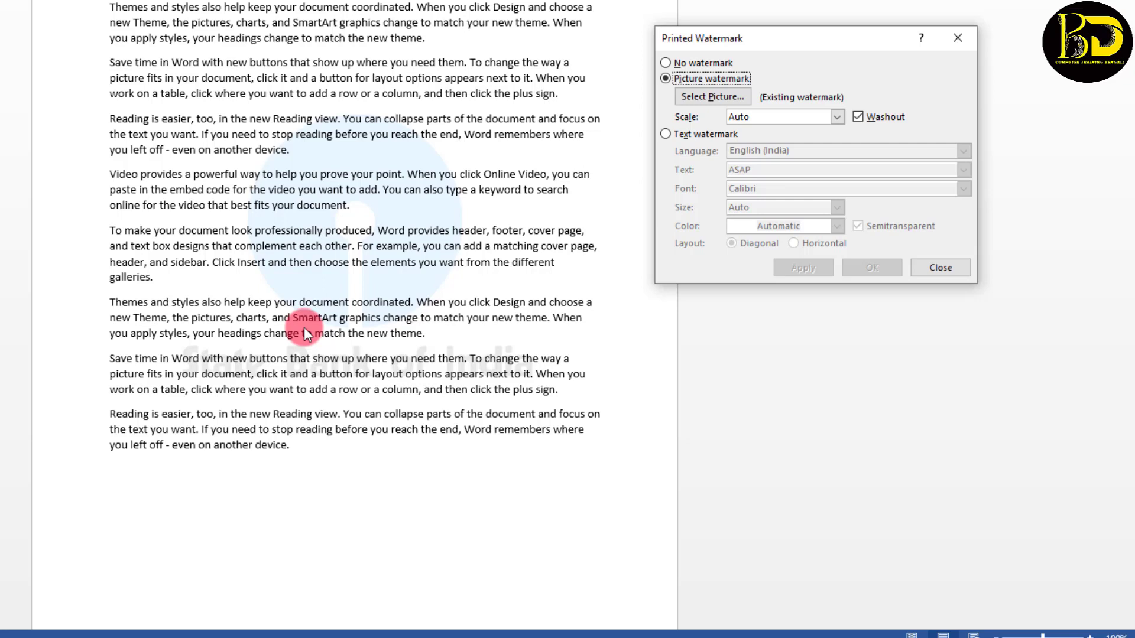
Turn off washout for a full-colour watermark, then apply No watermark
{"action": "left_click", "coordinate": [858, 116]}
{"action": "left_click", "coordinate": [802, 264]}
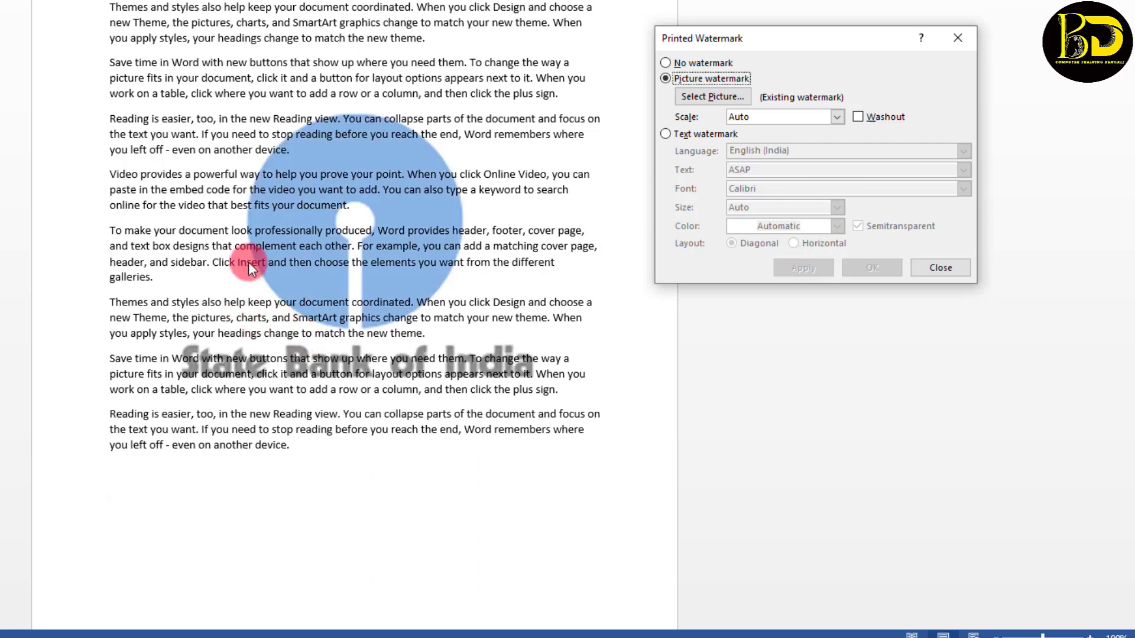
{"action": "left_click", "coordinate": [666, 63]}
{"action": "left_click", "coordinate": [800, 267]}
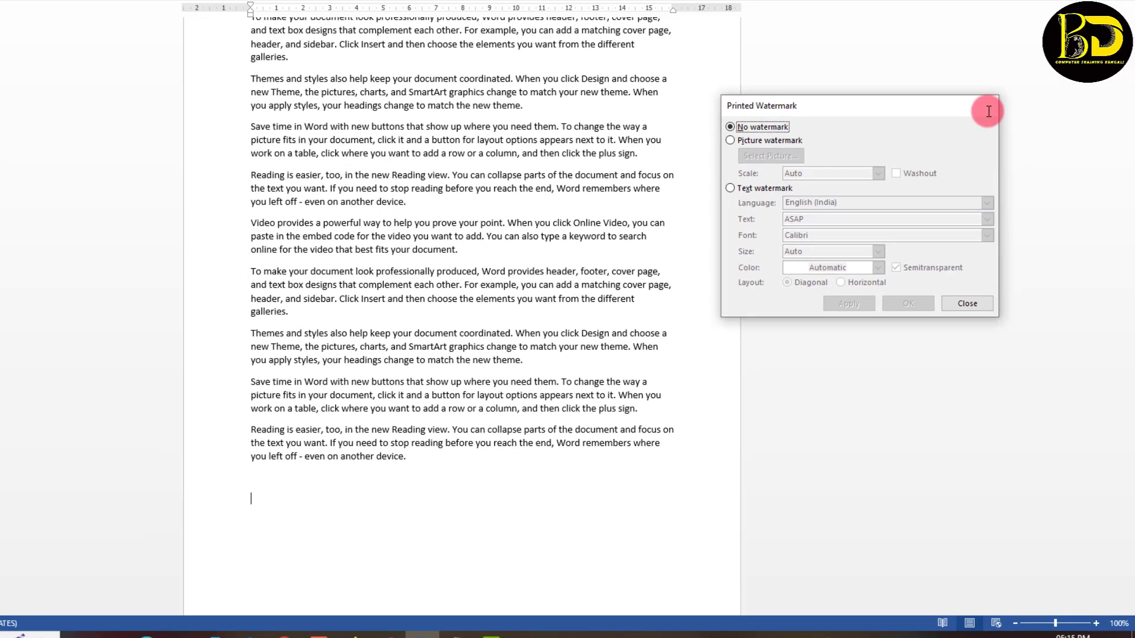
Dismiss the watermark dialog and use Remove Watermark to clear the SBI logo
{"action": "key", "text": "Escape"}
{"action": "key", "text": "ctrl+z"}
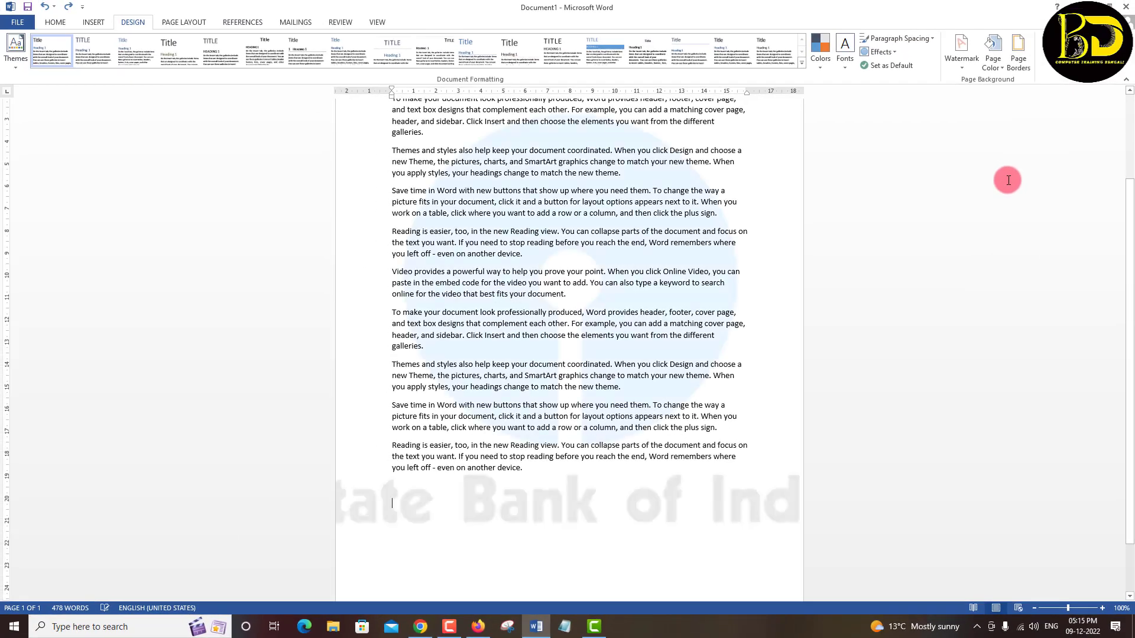
{"action": "left_click", "coordinate": [961, 66]}
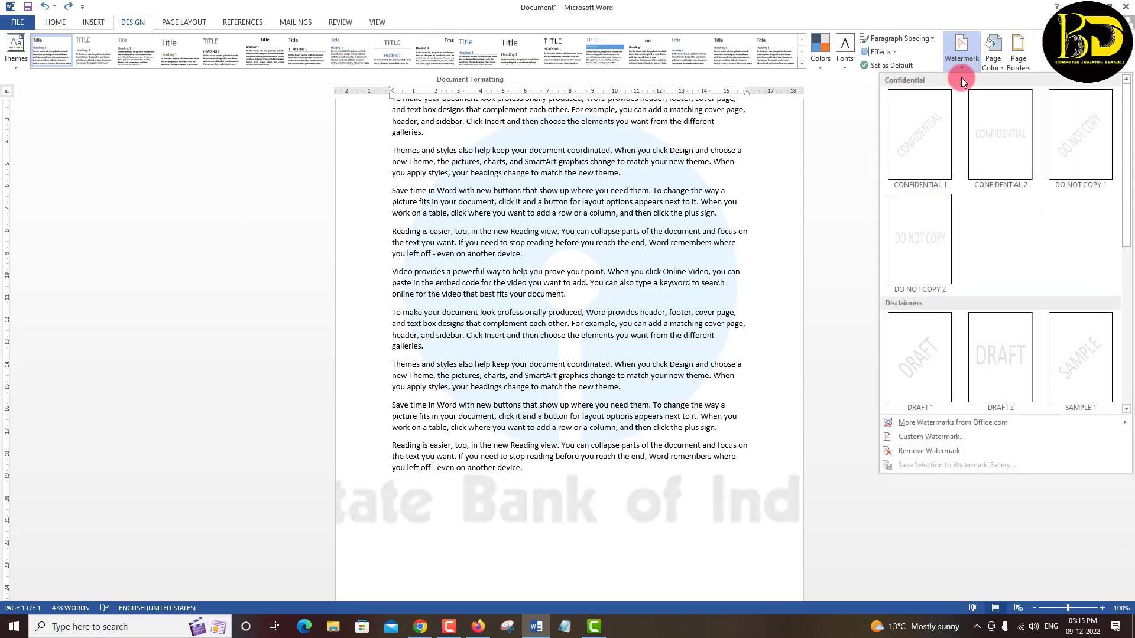
{"action": "left_click", "coordinate": [910, 453]}
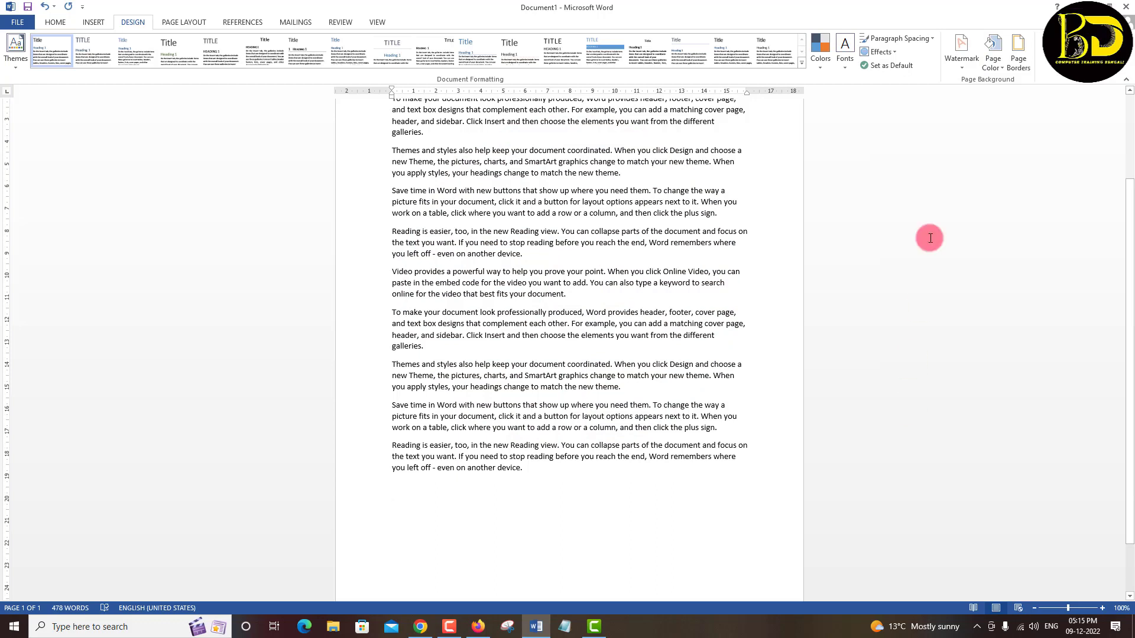
{"action": "left_click", "coordinate": [966, 68]}
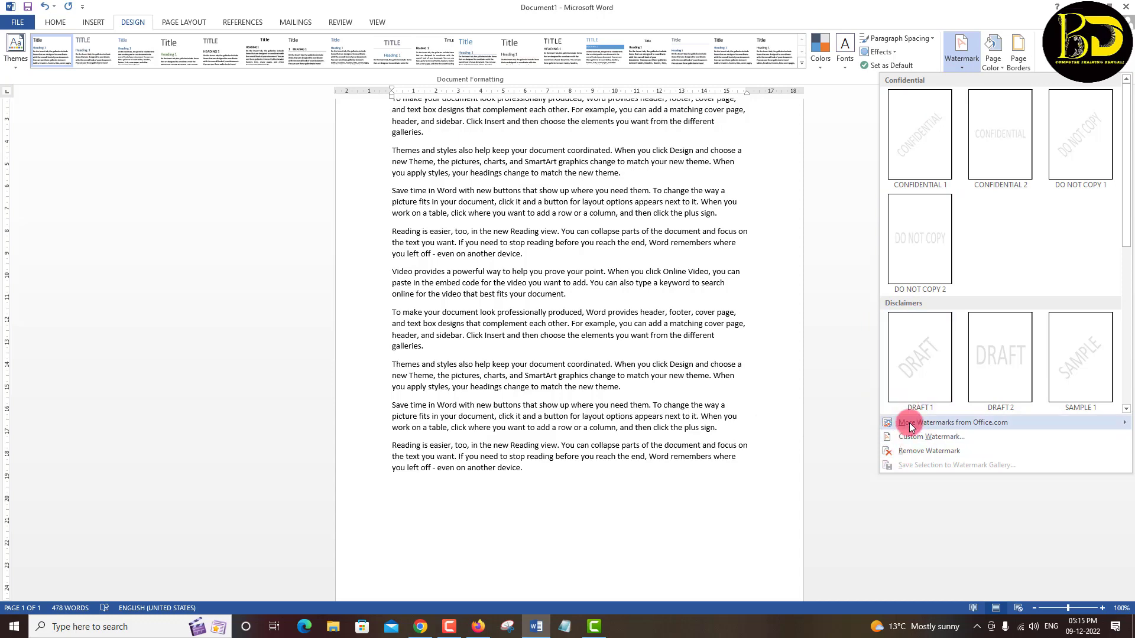
{"action": "left_click", "coordinate": [850, 258]}
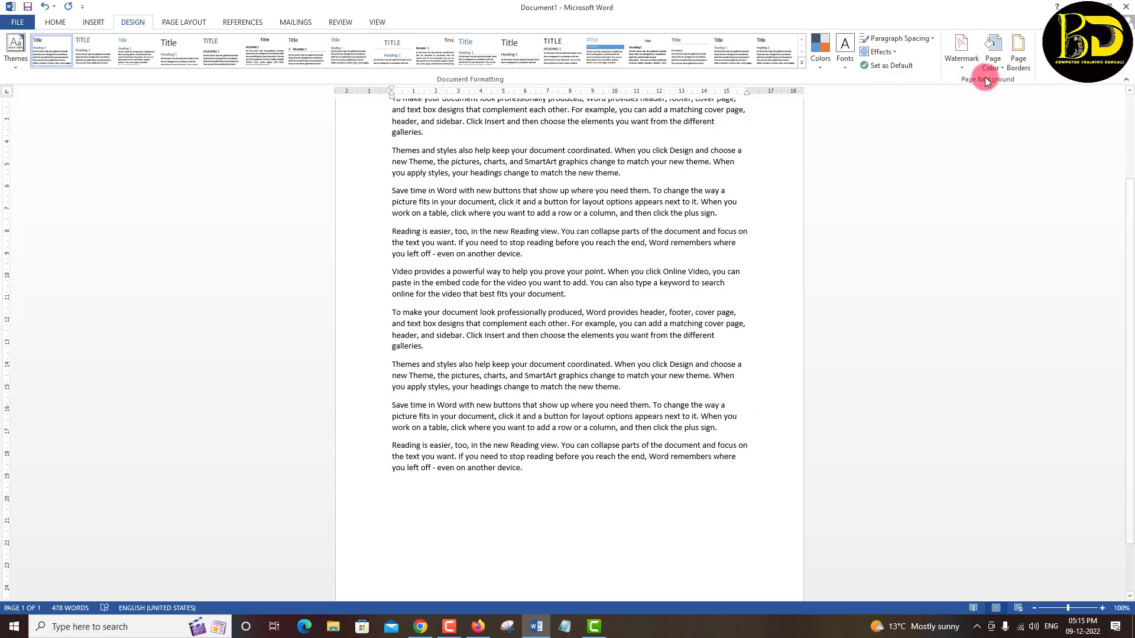
{"action": "scroll", "coordinate": [585, 387], "scroll_direction": "up", "scroll_amount": 3}
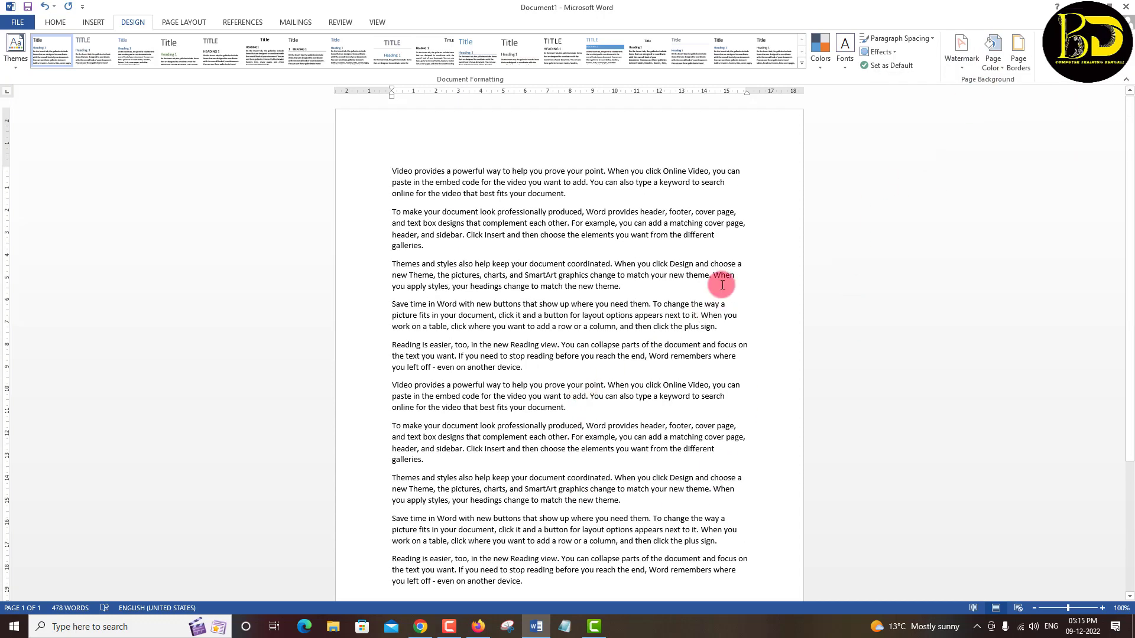
Fill the page background with purple
{"action": "scroll", "coordinate": [769, 236], "scroll_direction": "down", "scroll_amount": 1}
{"action": "scroll", "coordinate": [697, 264], "scroll_direction": "down", "scroll_amount": 2}
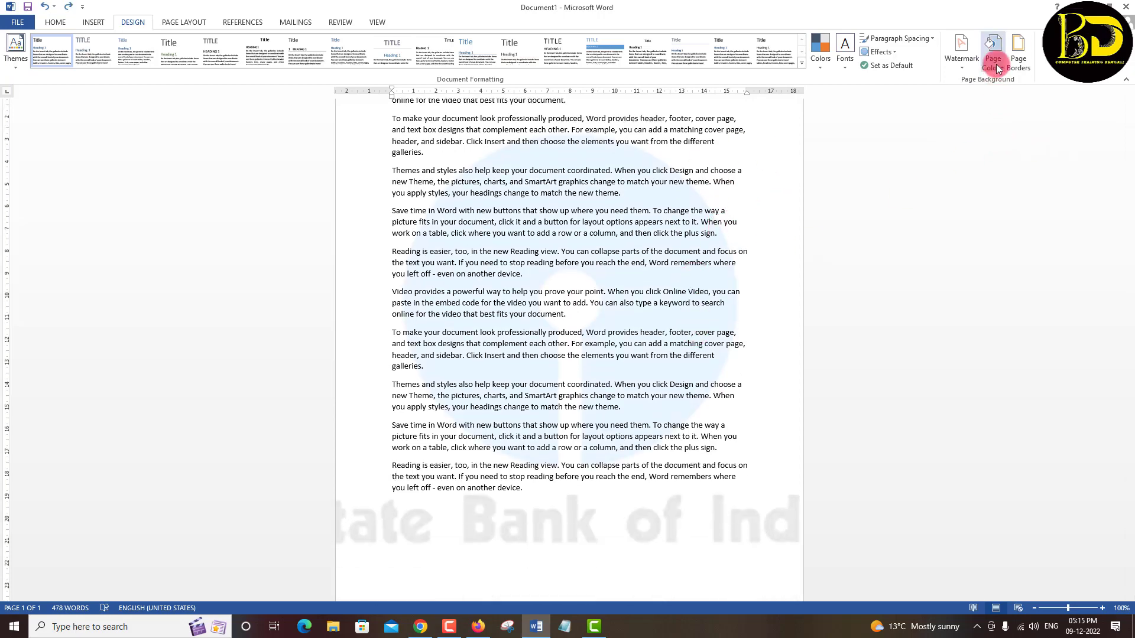
{"action": "scroll", "coordinate": [739, 272], "scroll_direction": "up", "scroll_amount": 3}
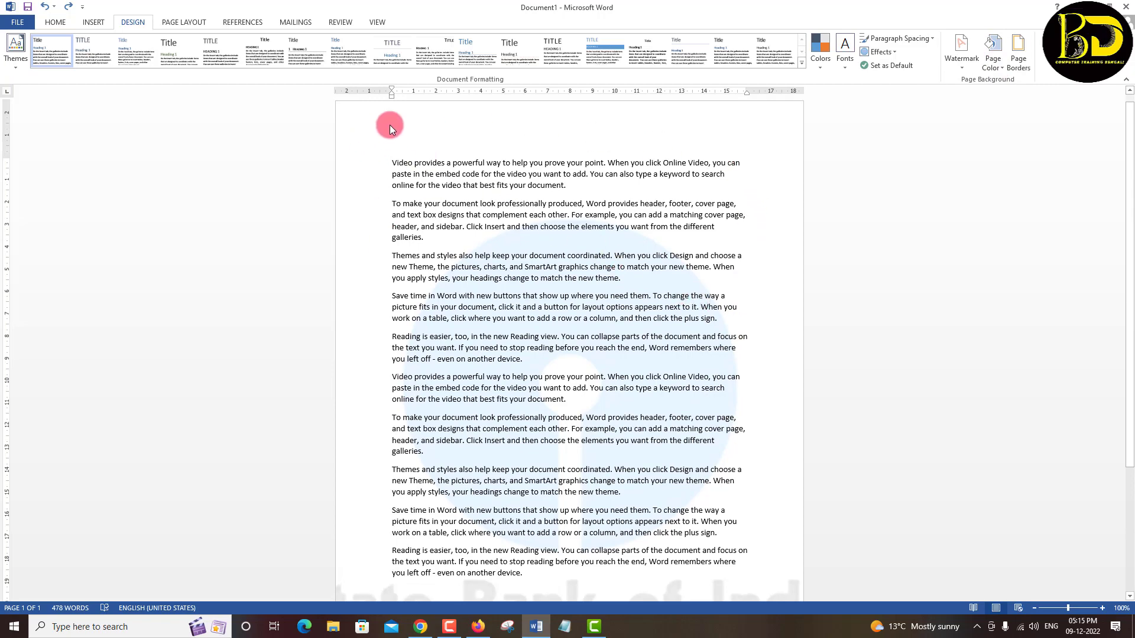
{"action": "left_click", "coordinate": [993, 66]}
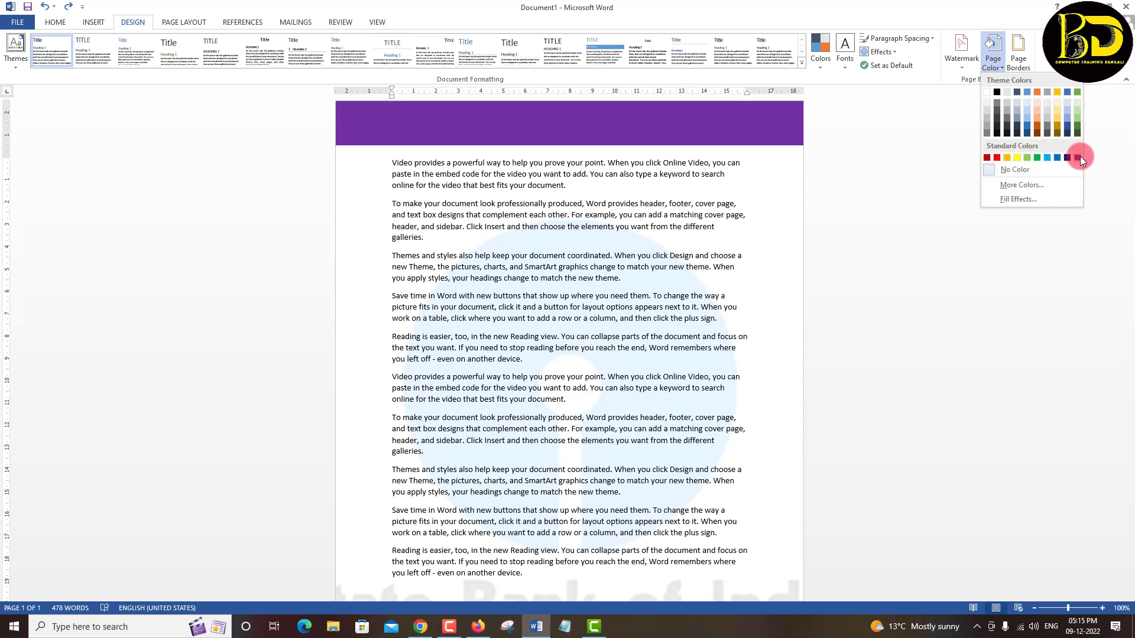
{"action": "left_click", "coordinate": [1078, 158]}
Remove the watermark from the page
{"action": "scroll", "coordinate": [730, 190], "scroll_direction": "down", "scroll_amount": 3}
{"action": "scroll", "coordinate": [730, 355], "scroll_direction": "down", "scroll_amount": 2}
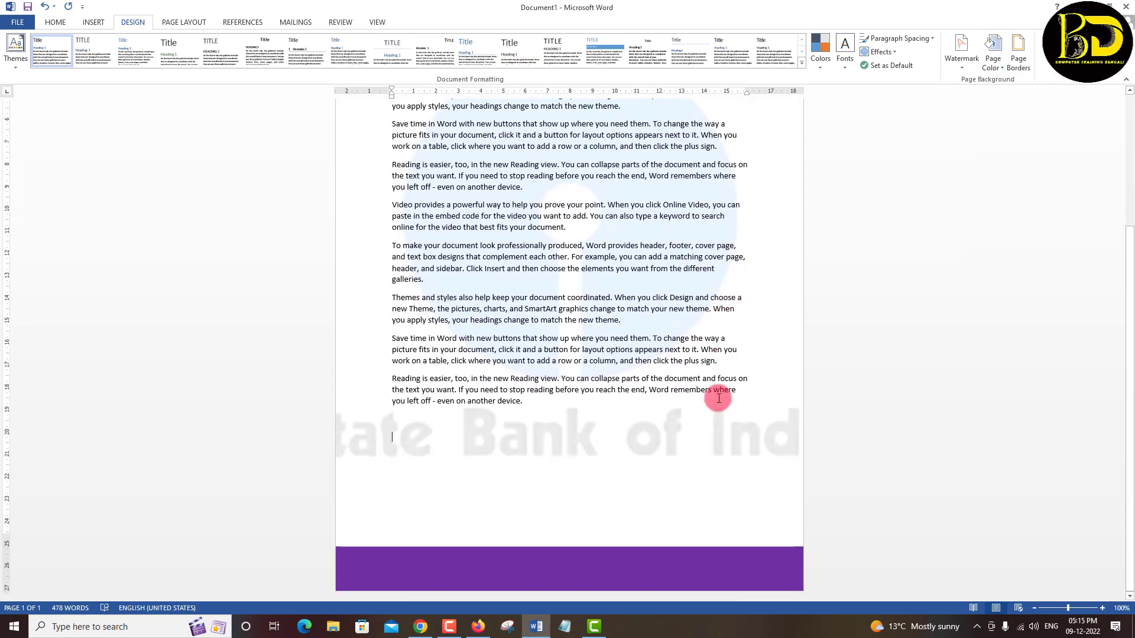
{"action": "scroll", "coordinate": [475, 388], "scroll_direction": "up", "scroll_amount": 3}
{"action": "scroll", "coordinate": [640, 379], "scroll_direction": "up", "scroll_amount": 1}
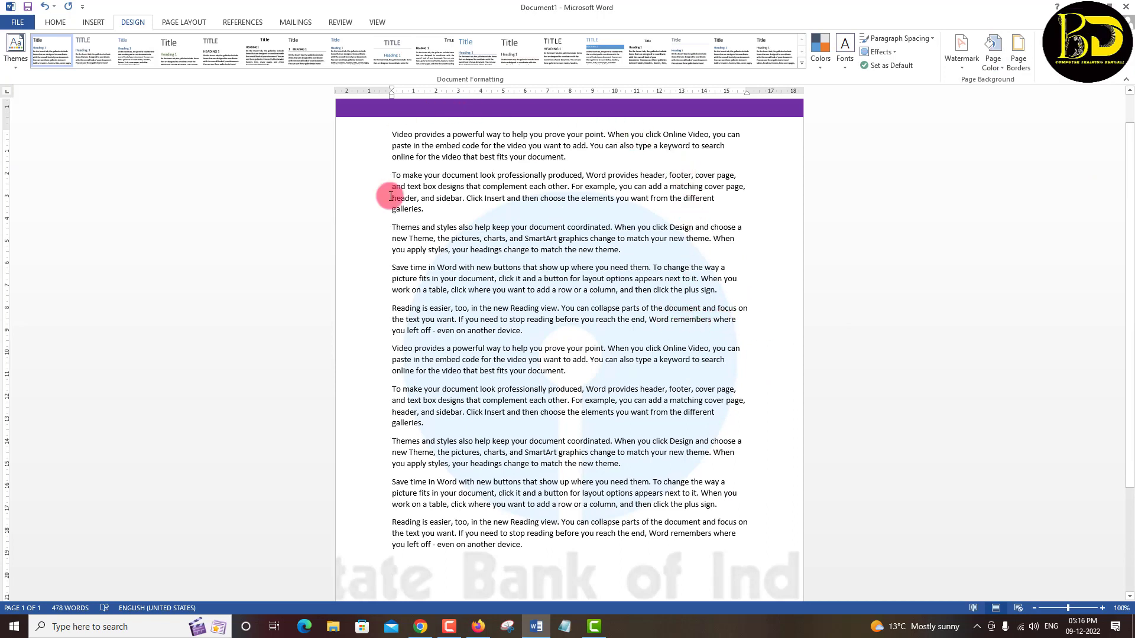
{"action": "left_click", "coordinate": [962, 51]}
{"action": "left_click", "coordinate": [923, 451]}
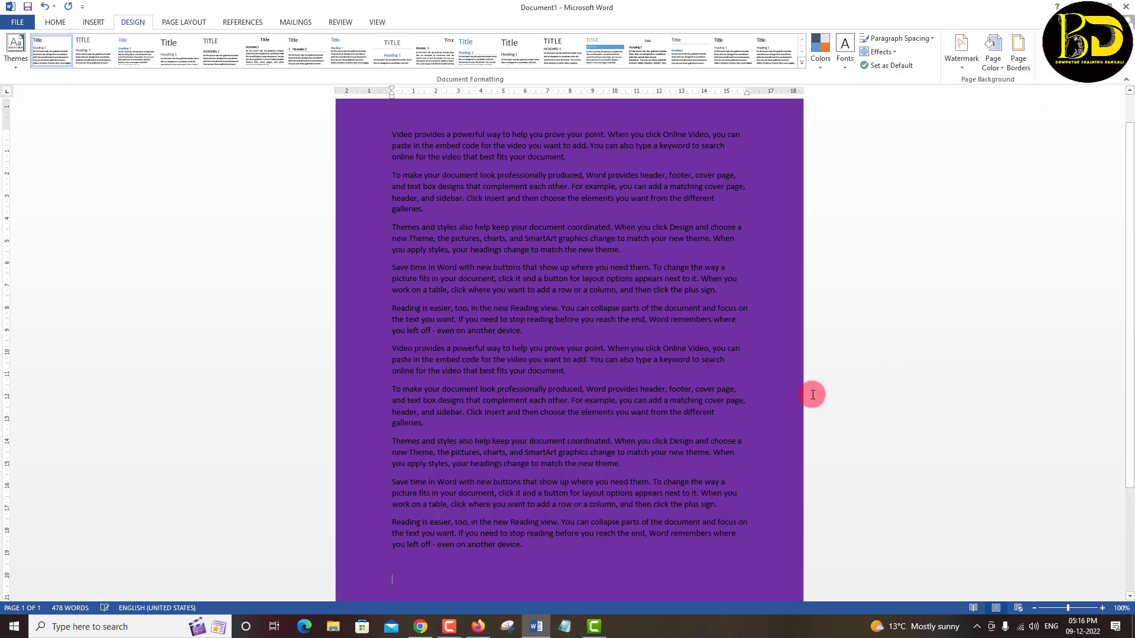
Change the page background colour to green
{"action": "scroll", "coordinate": [612, 396], "scroll_direction": "up", "scroll_amount": 1}
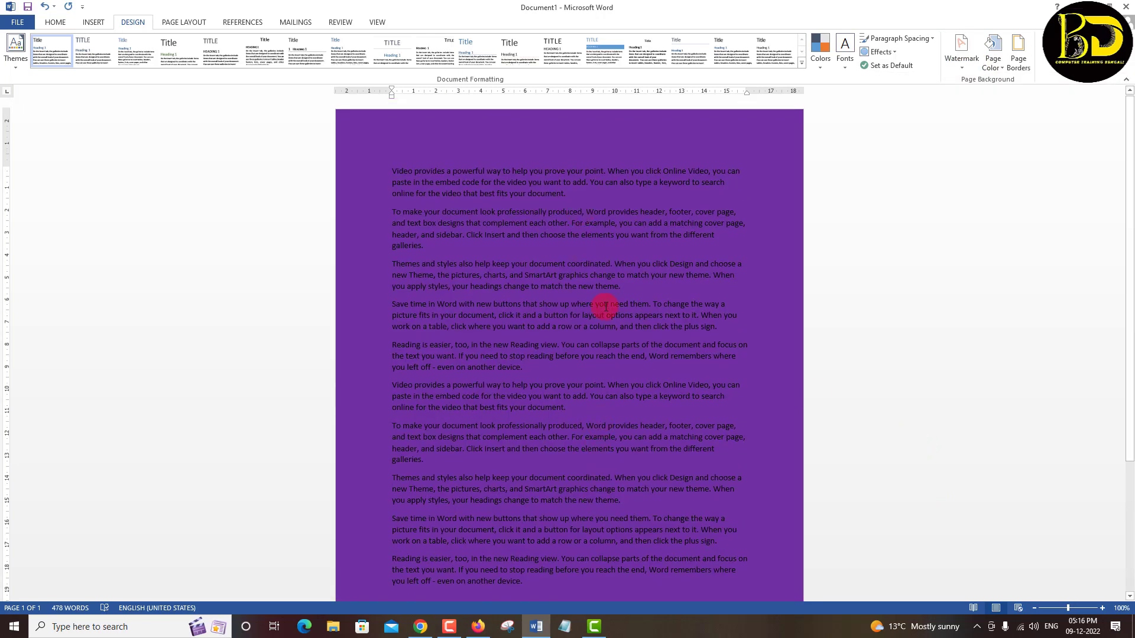
{"action": "left_click", "coordinate": [995, 56]}
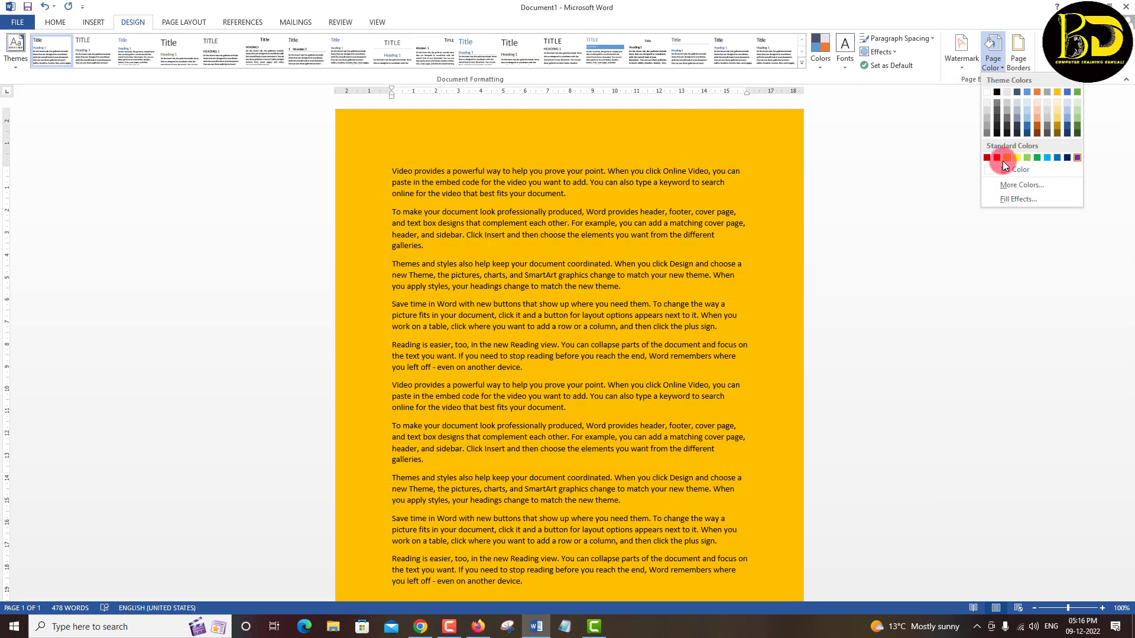
{"action": "left_click", "coordinate": [1040, 158]}
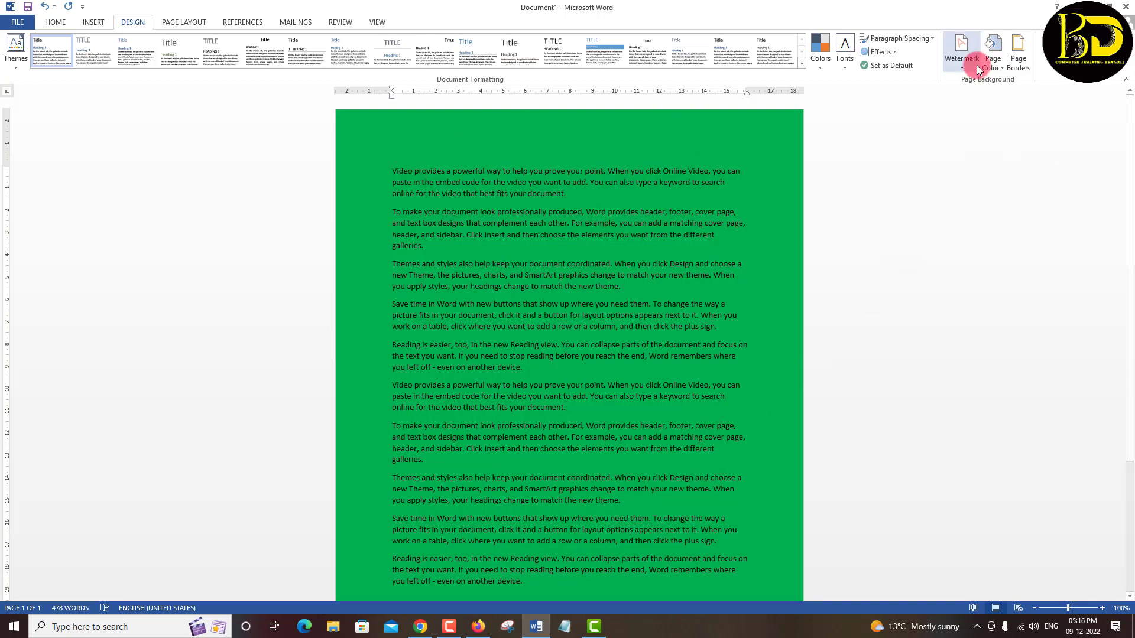
{"action": "left_click", "coordinate": [993, 54]}
In Fill Effects, switch to a picture fill and browse for a picture file
{"action": "left_click", "coordinate": [1018, 196]}
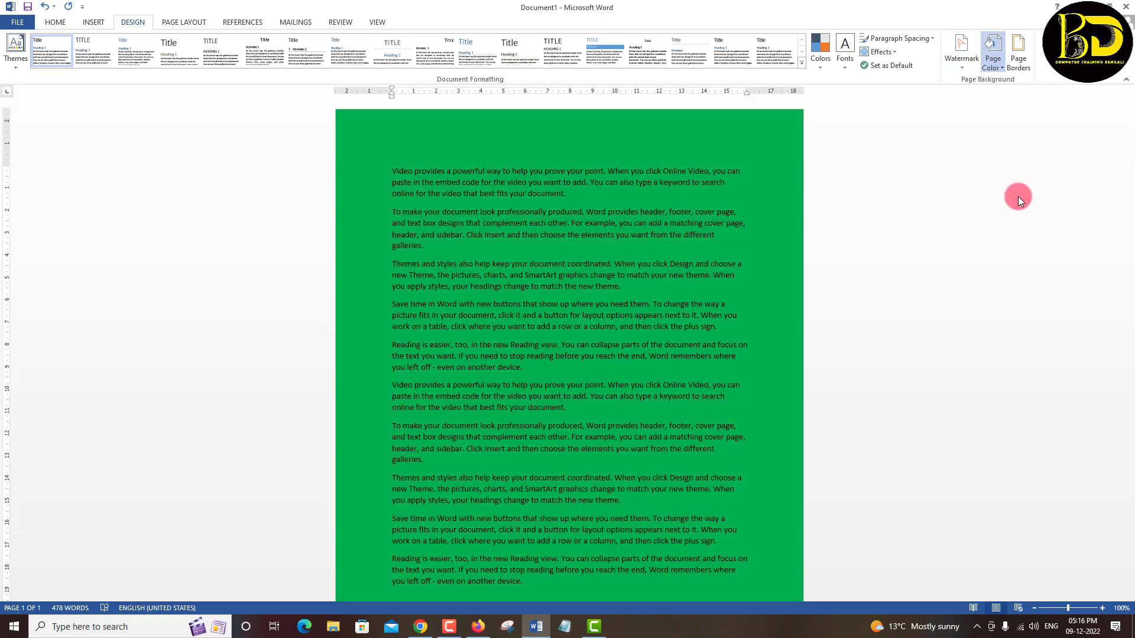
{"action": "left_click", "coordinate": [582, 192]}
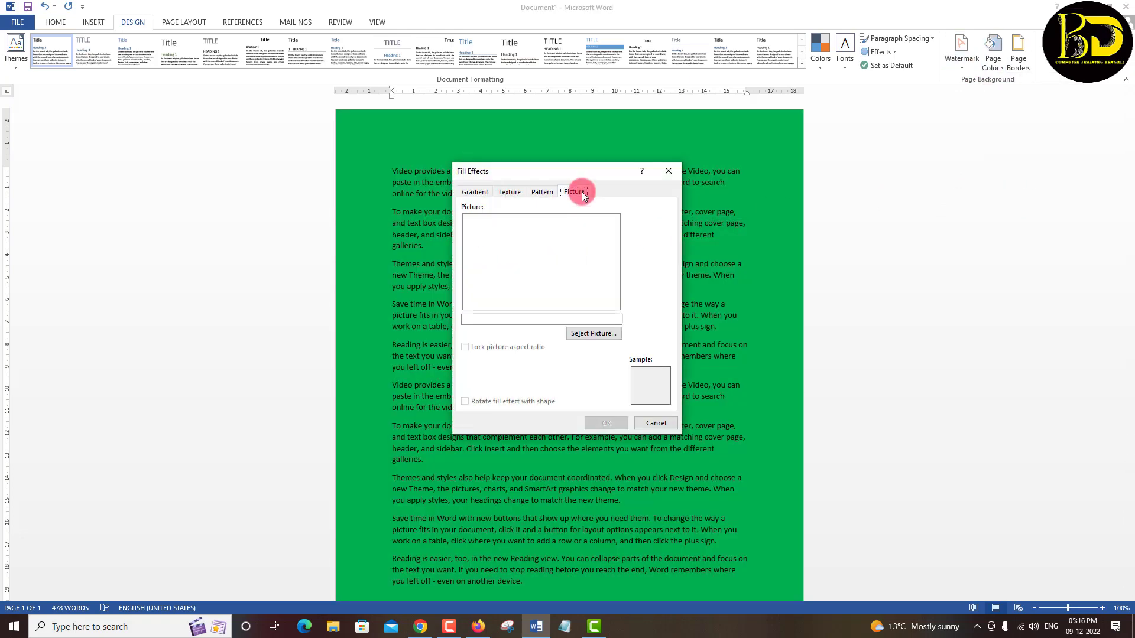
{"action": "left_click_drag", "start_coordinate": [587, 170], "coordinate": [796, 143]}
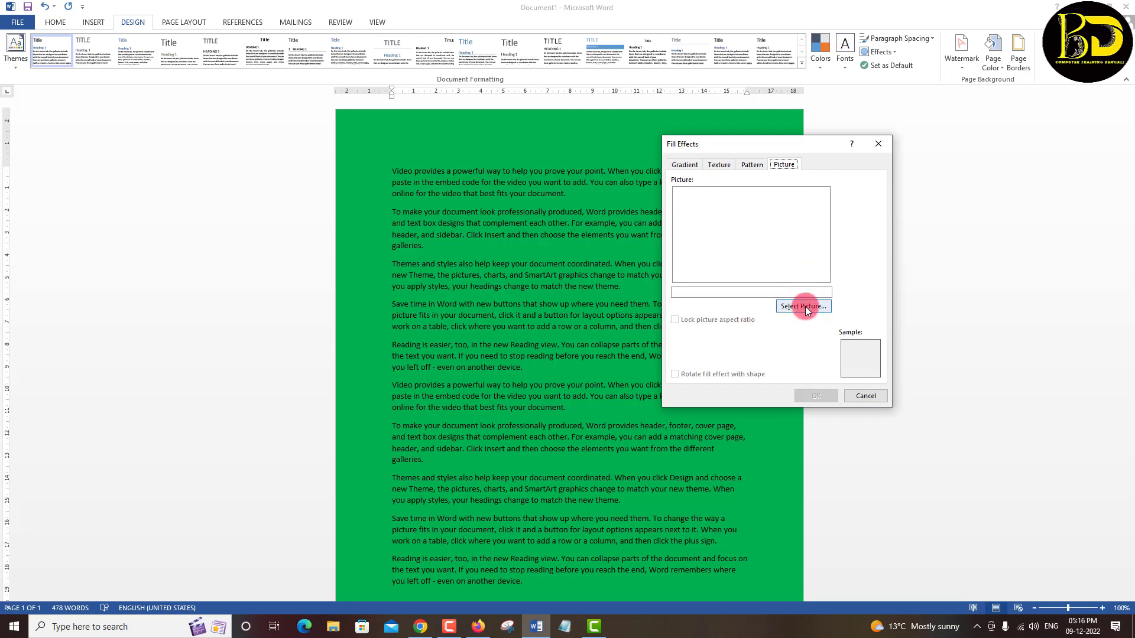
{"action": "left_click", "coordinate": [802, 307]}
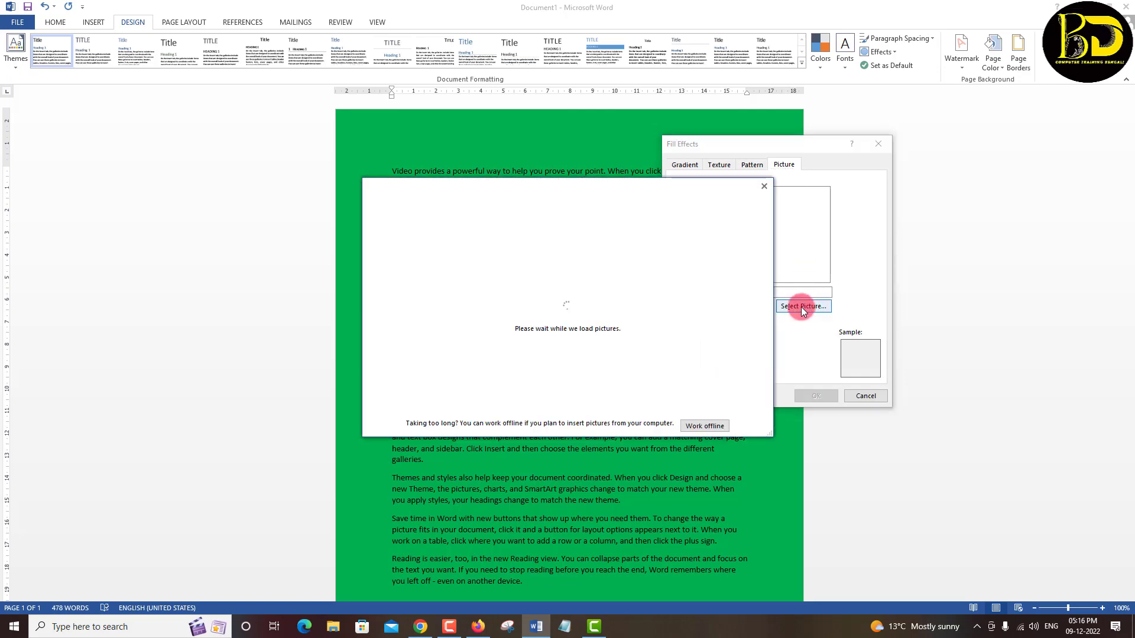
{"action": "left_click", "coordinate": [467, 247]}
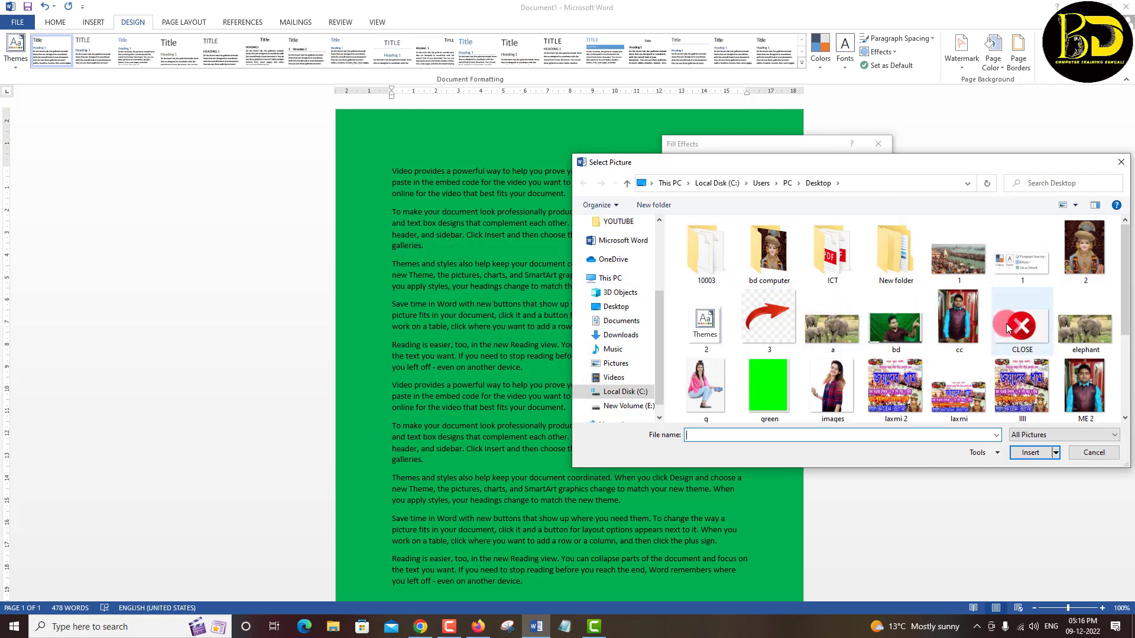
{"action": "left_click_drag", "start_coordinate": [1126, 312], "coordinate": [1128, 397]}
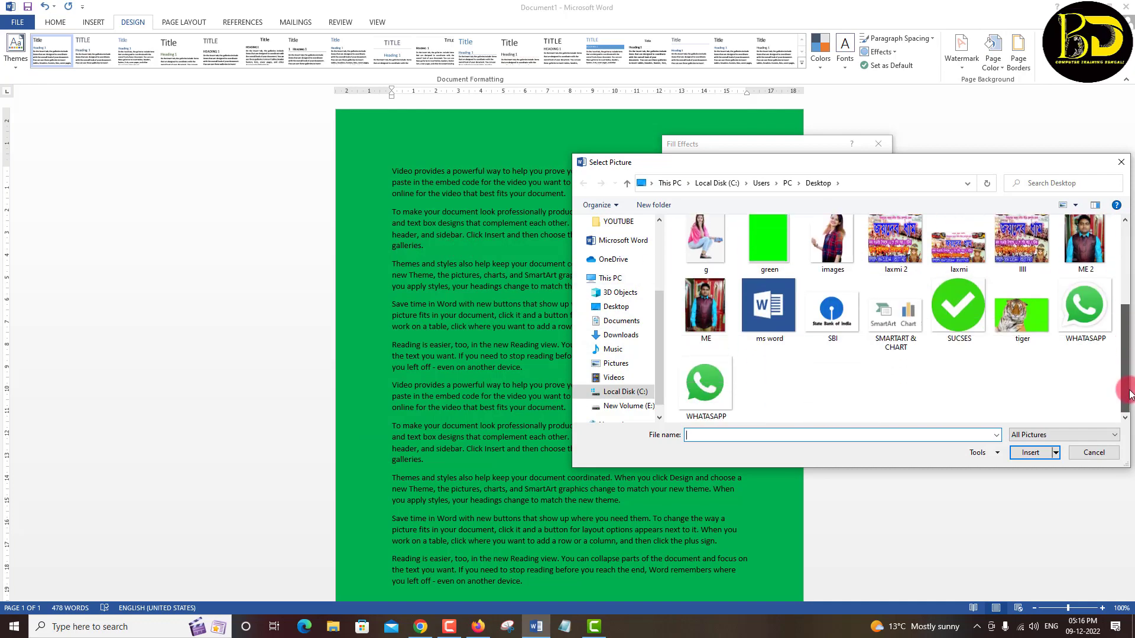
Insert the SBI logo picture as the page fill and check the tiled result
{"action": "left_click", "coordinate": [832, 314]}
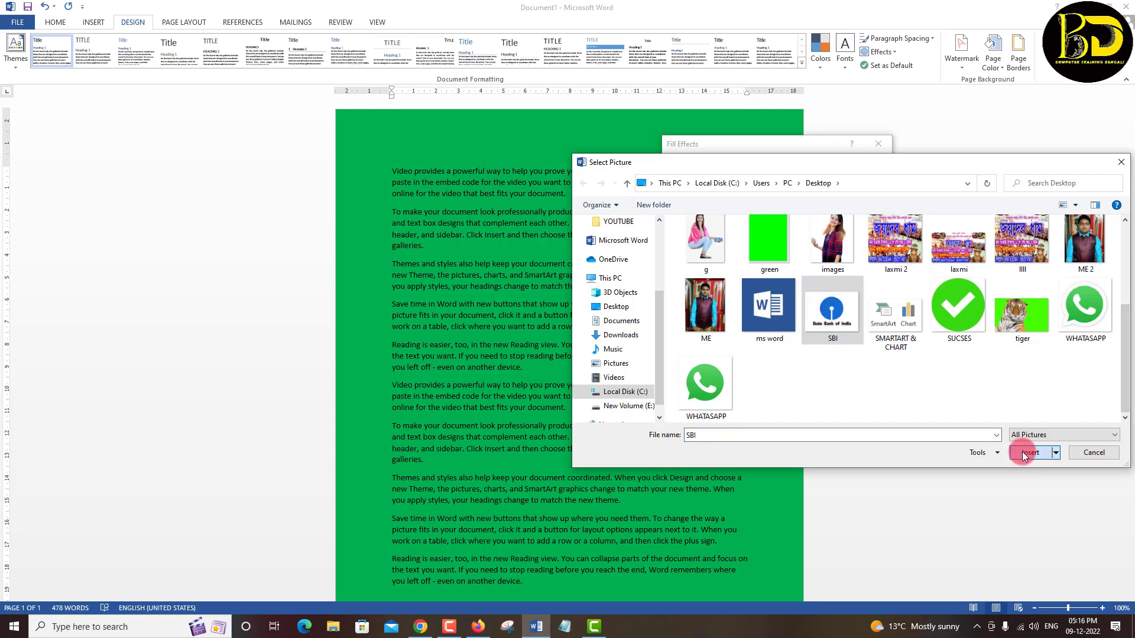
{"action": "left_click", "coordinate": [1023, 451]}
{"action": "left_click", "coordinate": [828, 399]}
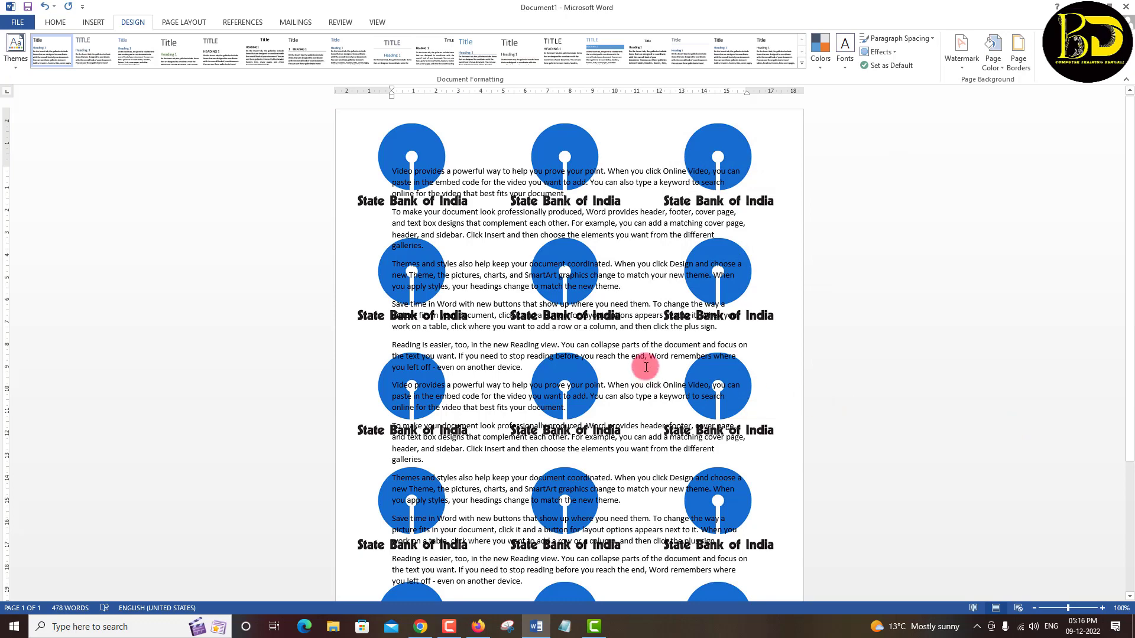
{"action": "scroll", "coordinate": [646, 299], "scroll_direction": "down", "scroll_amount": 3}
{"action": "scroll", "coordinate": [679, 417], "scroll_direction": "down", "scroll_amount": 3}
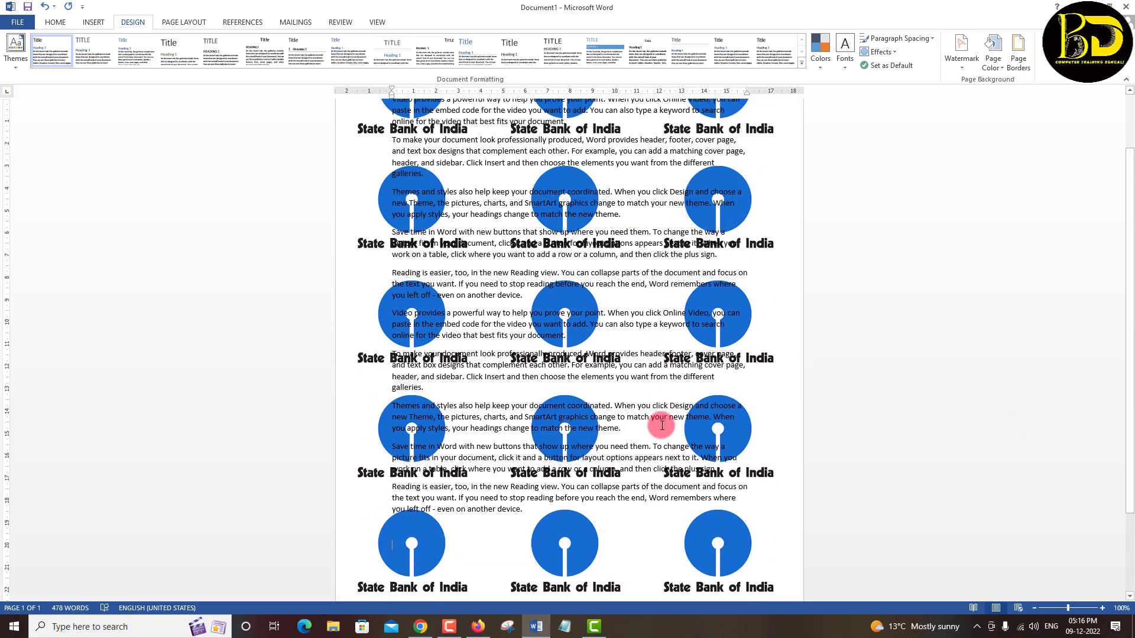
{"action": "scroll", "coordinate": [663, 423], "scroll_direction": "up", "scroll_amount": 3}
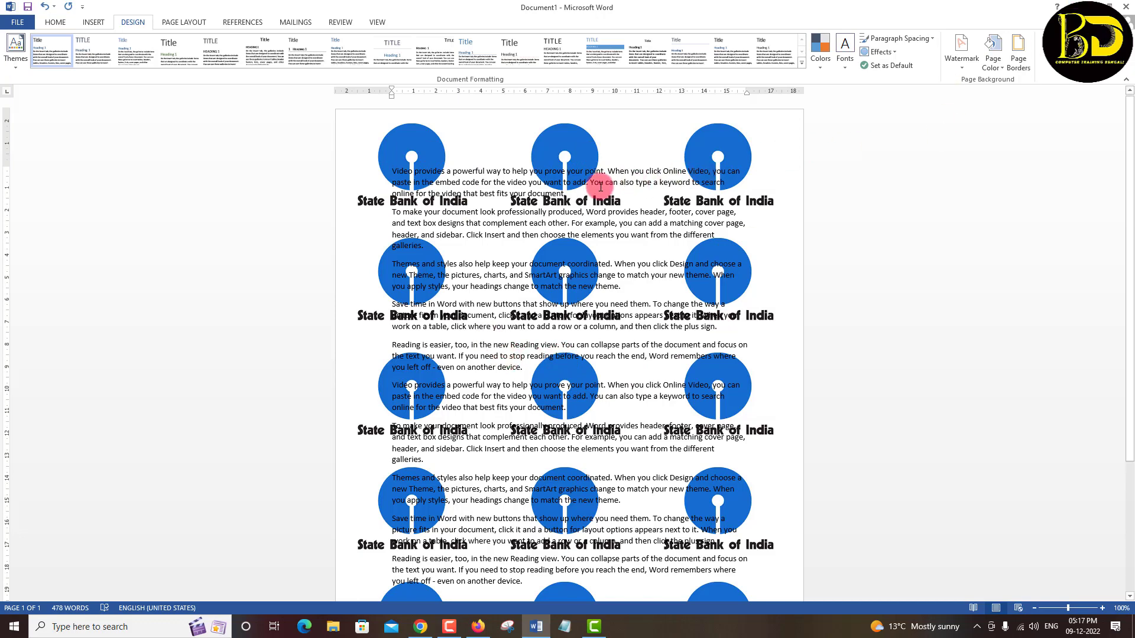
{"action": "scroll", "coordinate": [583, 335], "scroll_direction": "down", "scroll_amount": 5}
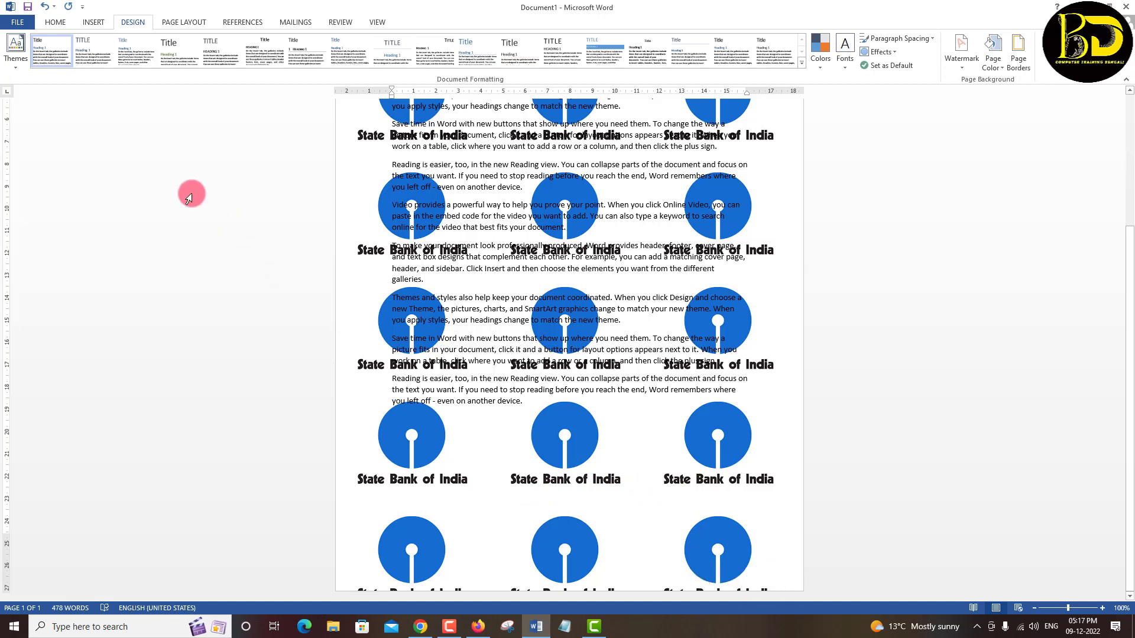
{"action": "left_click", "coordinate": [184, 21]}
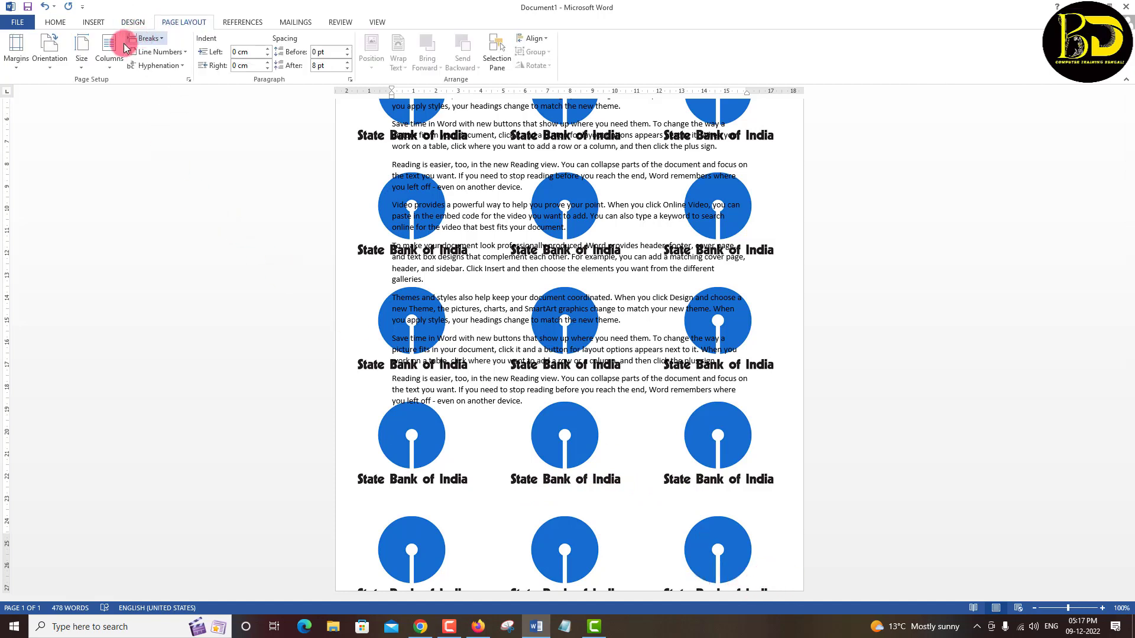
{"action": "left_click", "coordinate": [81, 64]}
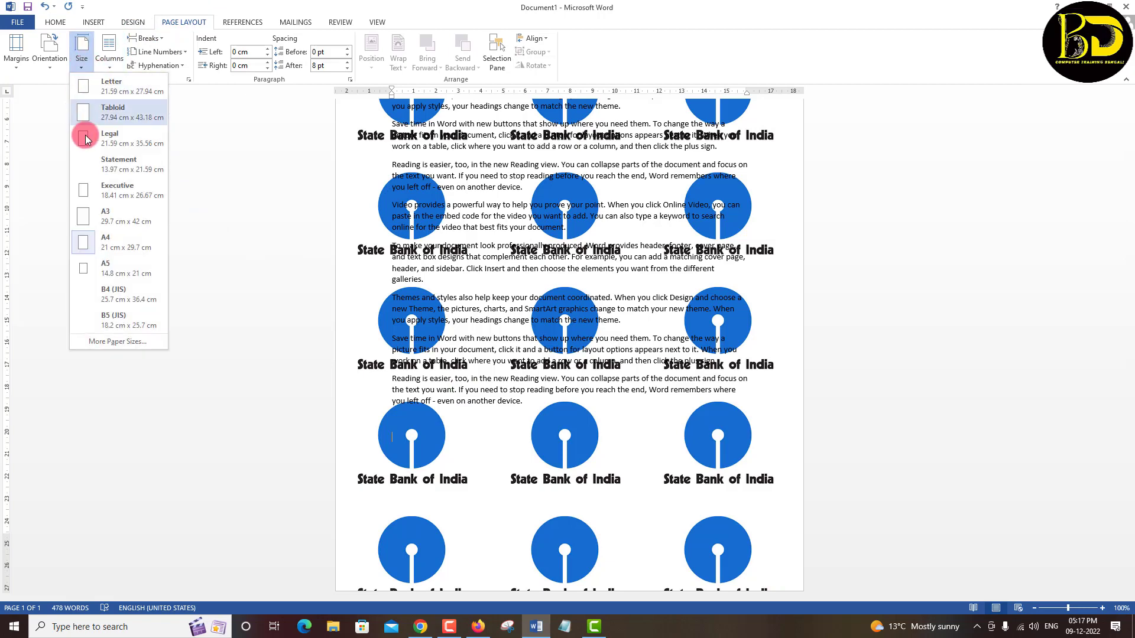
{"action": "left_click", "coordinate": [83, 216]}
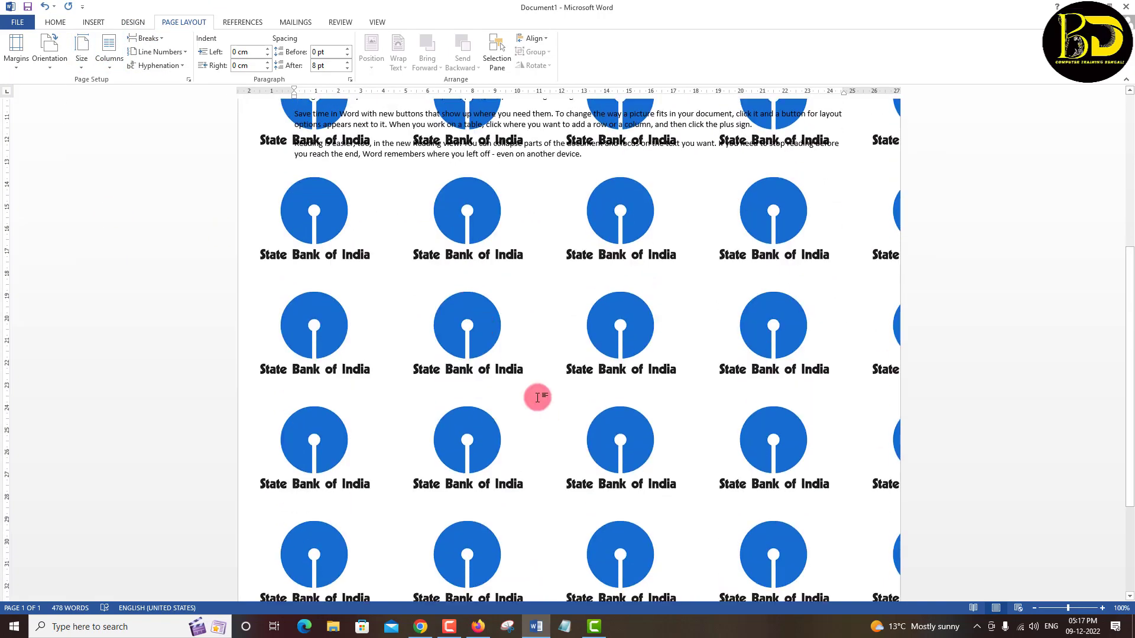
{"action": "scroll", "coordinate": [780, 443], "scroll_direction": "up", "scroll_amount": 4}
{"action": "scroll", "coordinate": [782, 442], "scroll_direction": "up", "scroll_amount": 4}
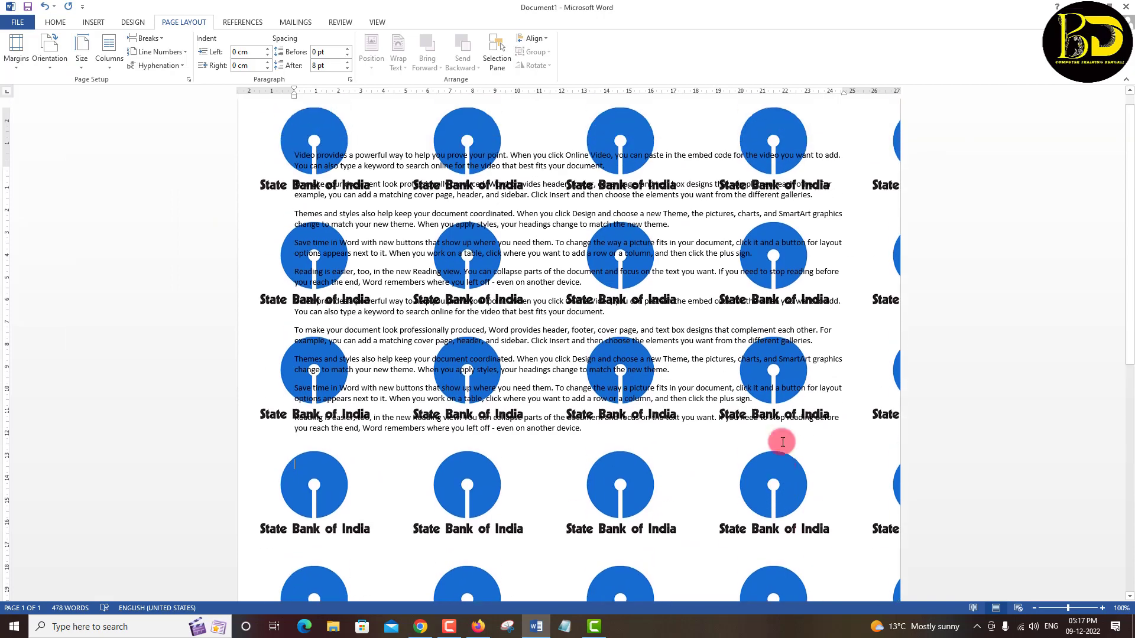
{"action": "scroll", "coordinate": [783, 442], "scroll_direction": "up", "scroll_amount": 1}
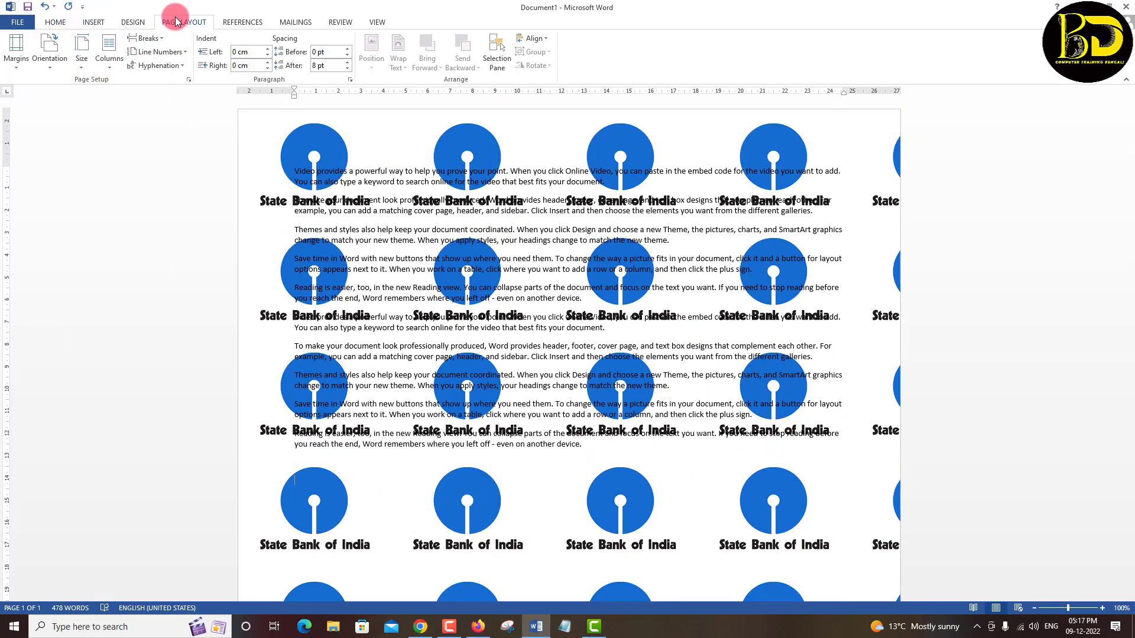
{"action": "left_click", "coordinate": [82, 50]}
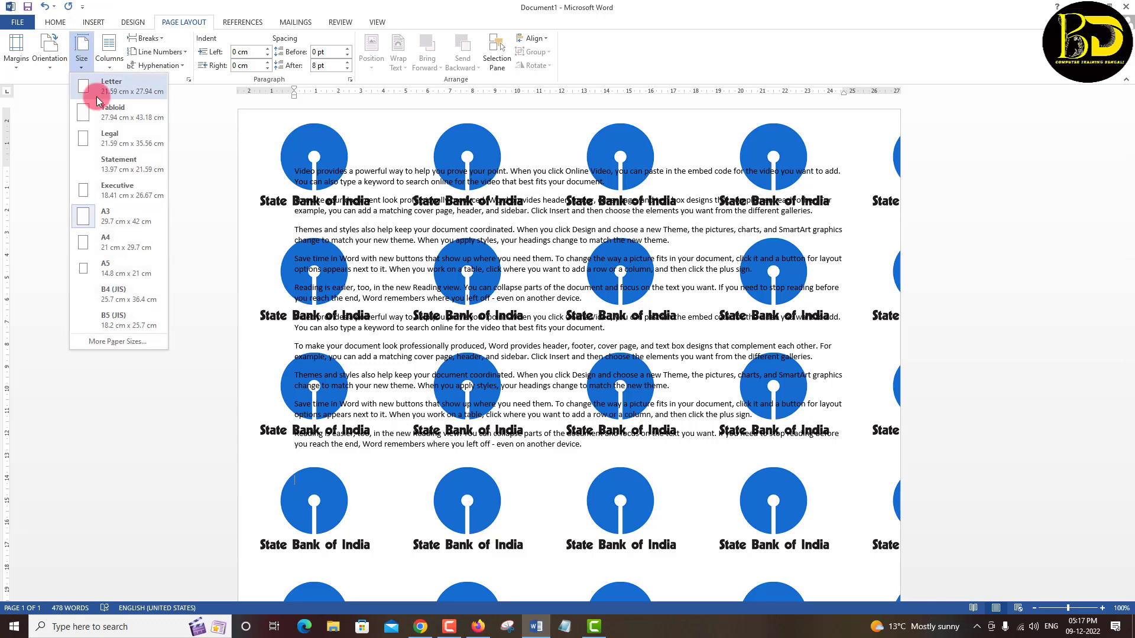
{"action": "left_click", "coordinate": [104, 255]}
{"action": "left_click", "coordinate": [133, 22]}
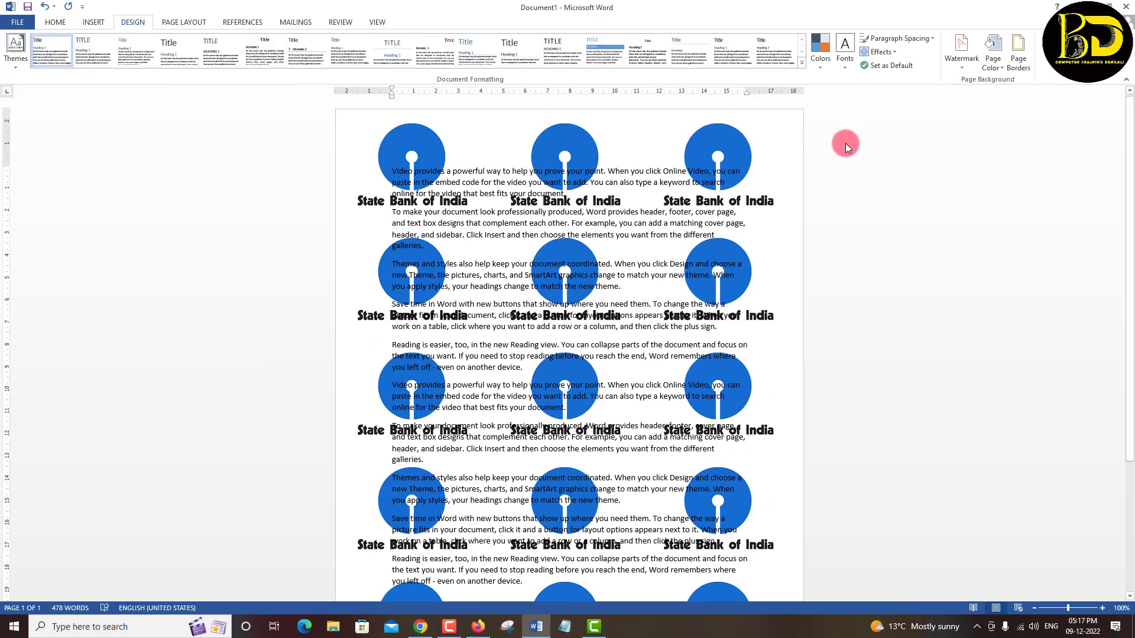
Fill the page background with the dark 80% dotted pattern
{"action": "left_click", "coordinate": [996, 69]}
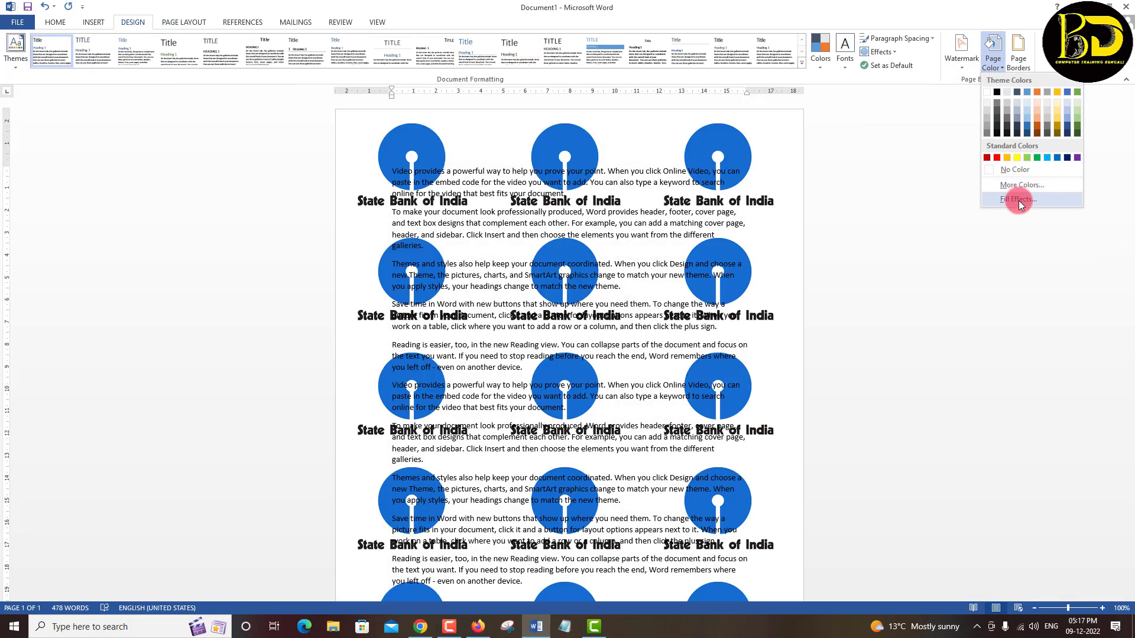
{"action": "left_click", "coordinate": [1019, 201]}
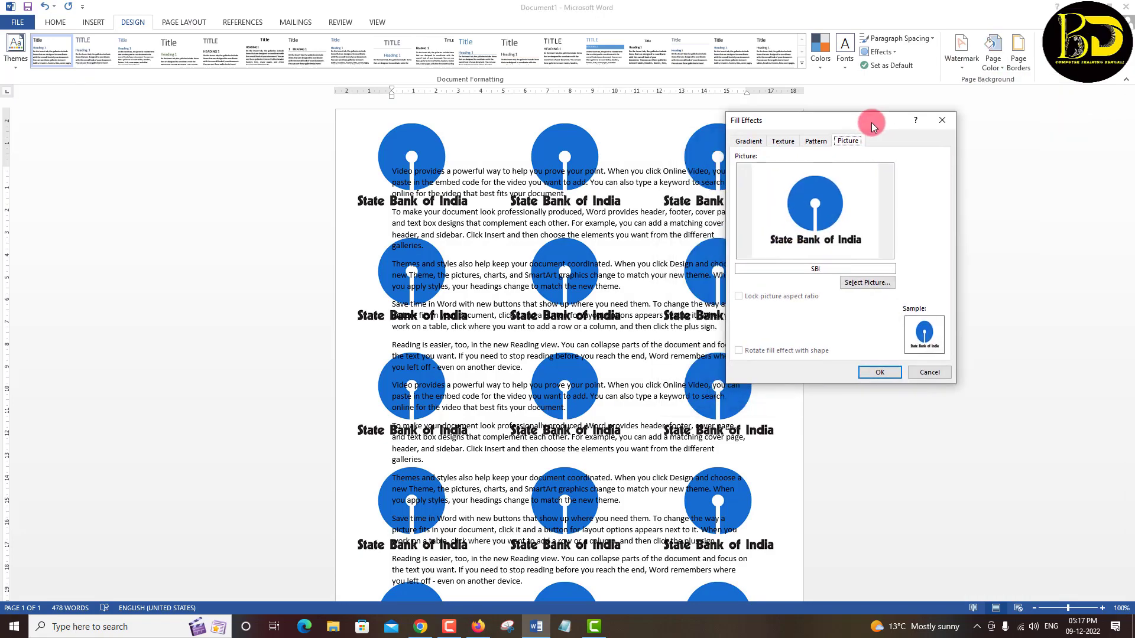
{"action": "left_click_drag", "start_coordinate": [801, 153], "coordinate": [907, 110]}
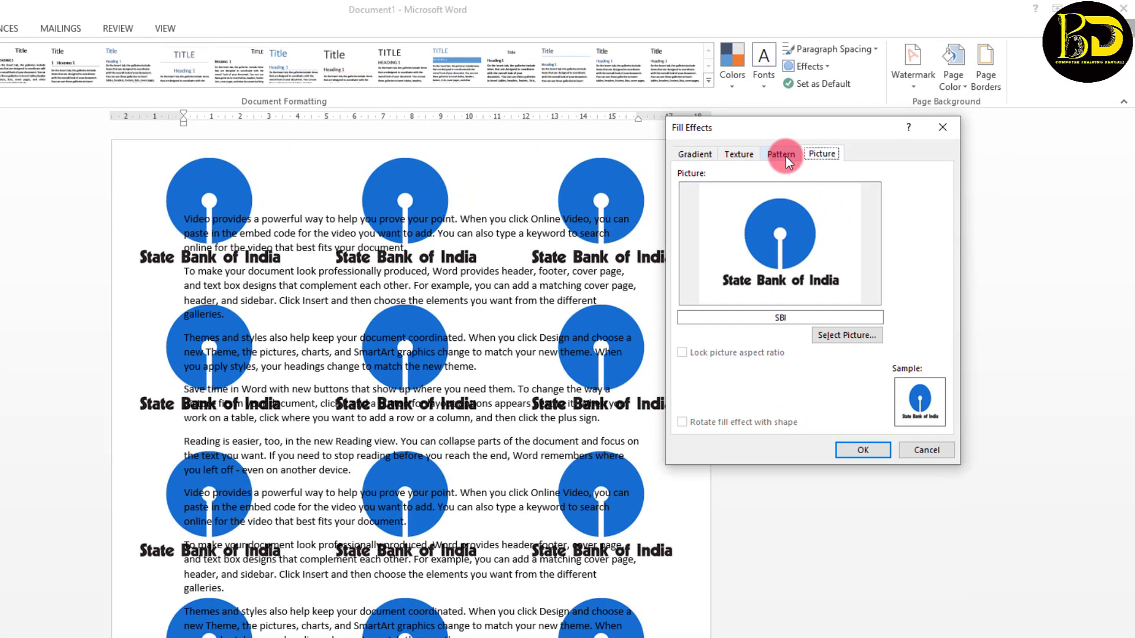
{"action": "left_click", "coordinate": [782, 155]}
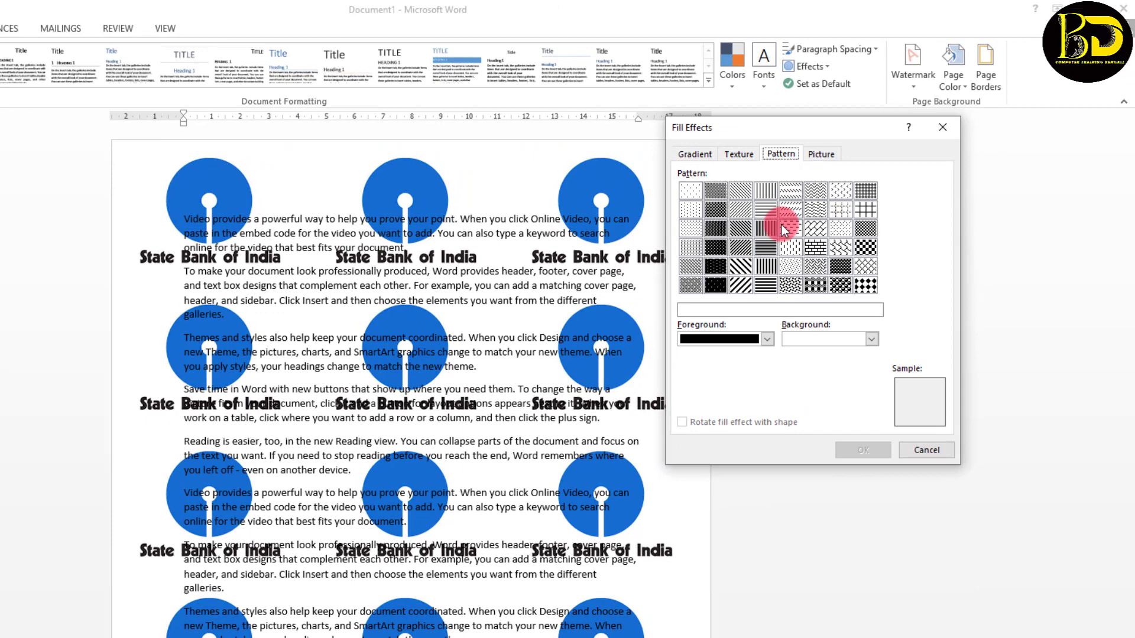
{"action": "left_click", "coordinate": [715, 284]}
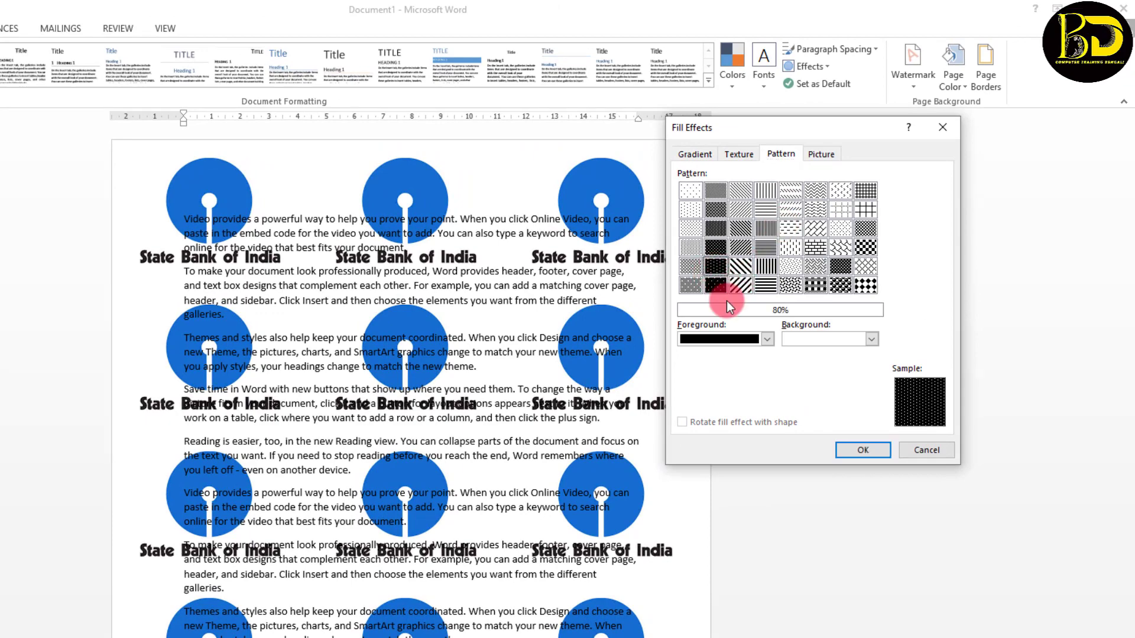
{"action": "left_click", "coordinate": [863, 450]}
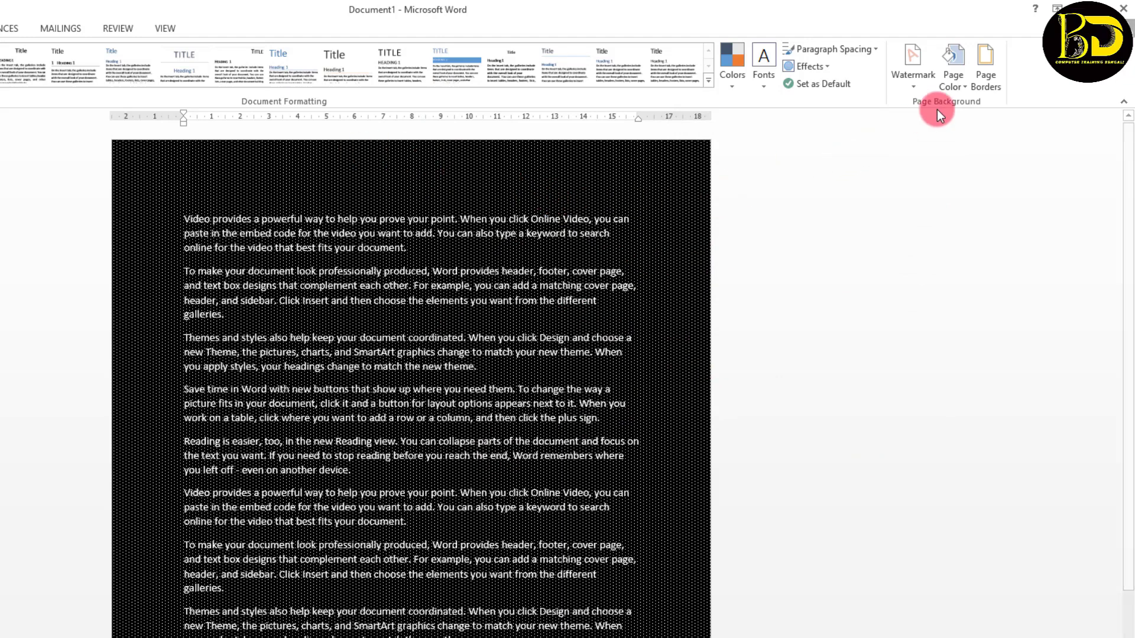
Switch to a dashed pattern with orange foreground and red background
{"action": "left_click", "coordinate": [961, 84]}
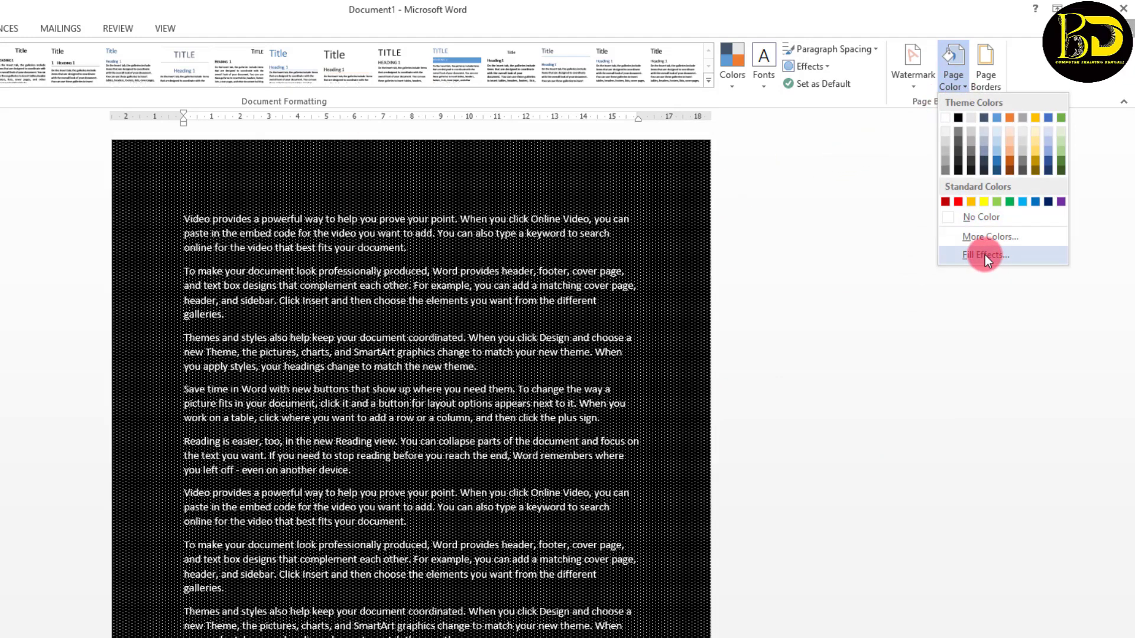
{"action": "left_click", "coordinate": [985, 255]}
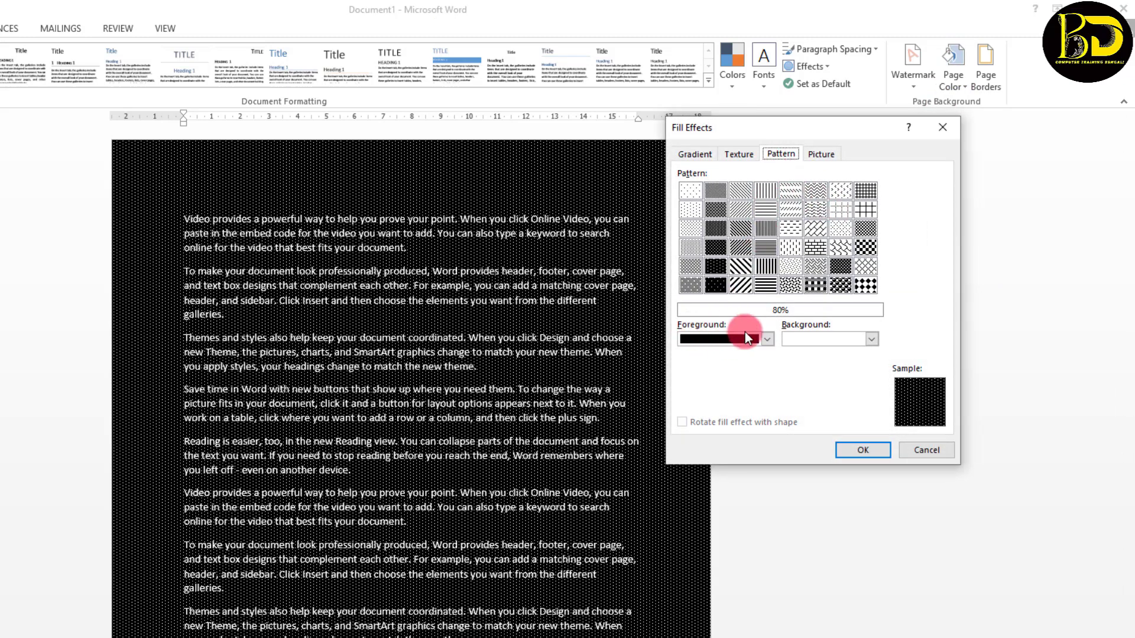
{"action": "left_click", "coordinate": [764, 339]}
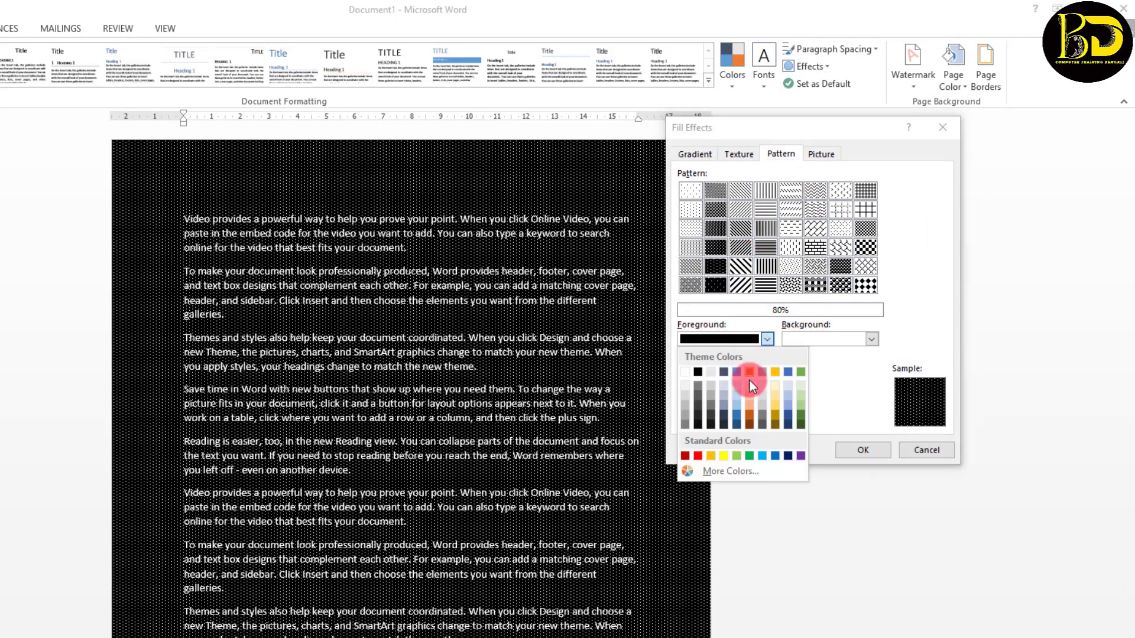
{"action": "left_click", "coordinate": [710, 456]}
{"action": "left_click", "coordinate": [872, 339]}
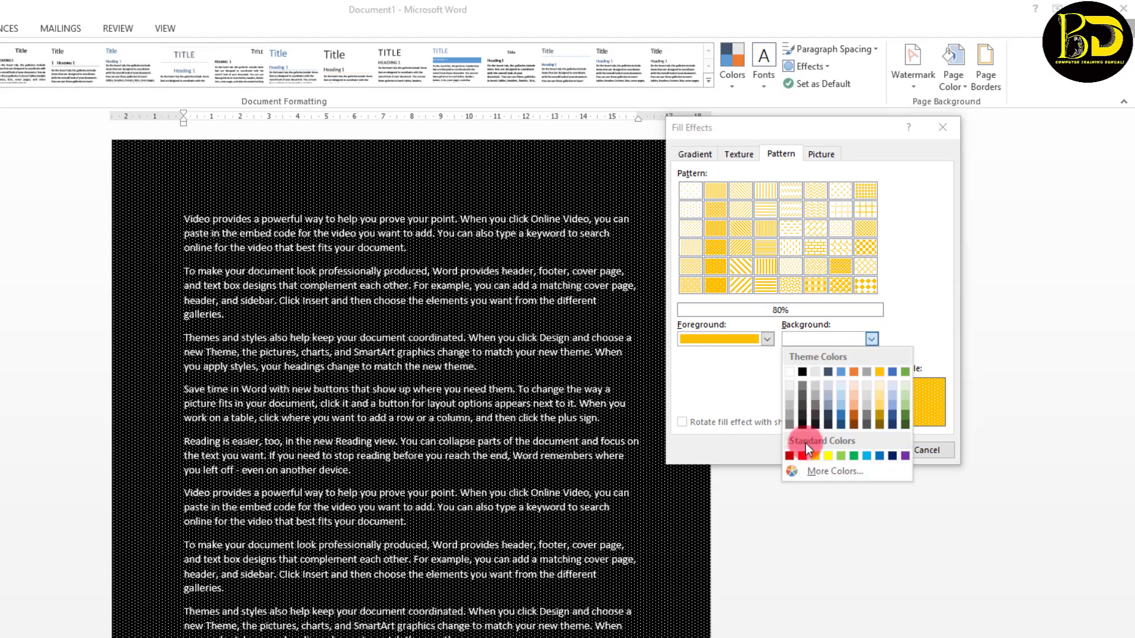
{"action": "left_click", "coordinate": [801, 454]}
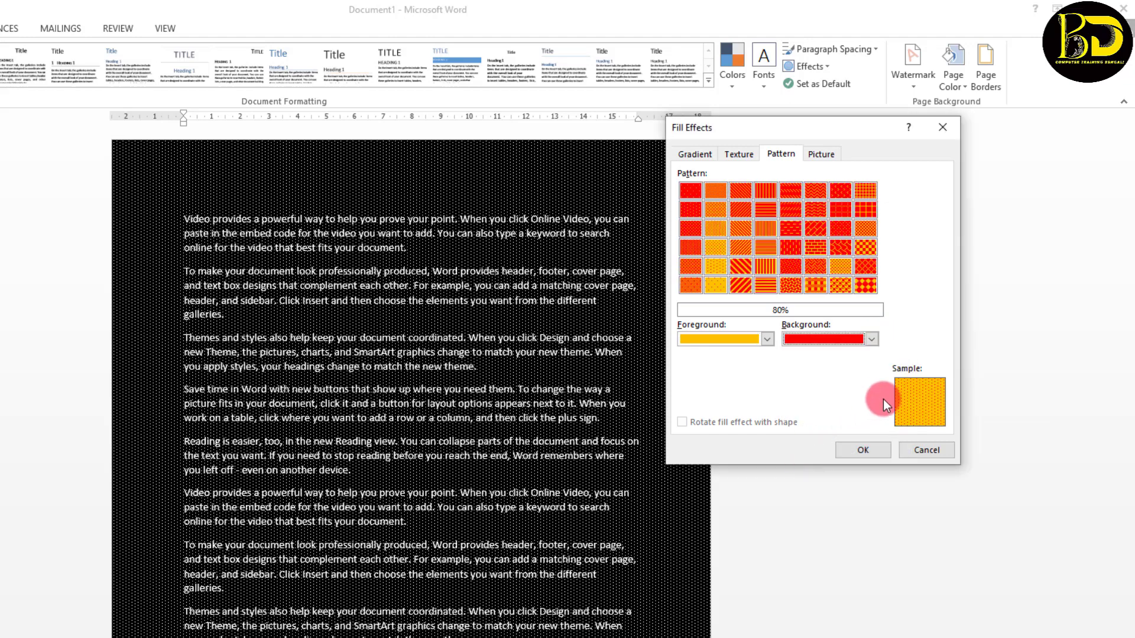
{"action": "left_click", "coordinate": [789, 227]}
{"action": "left_click", "coordinate": [855, 449]}
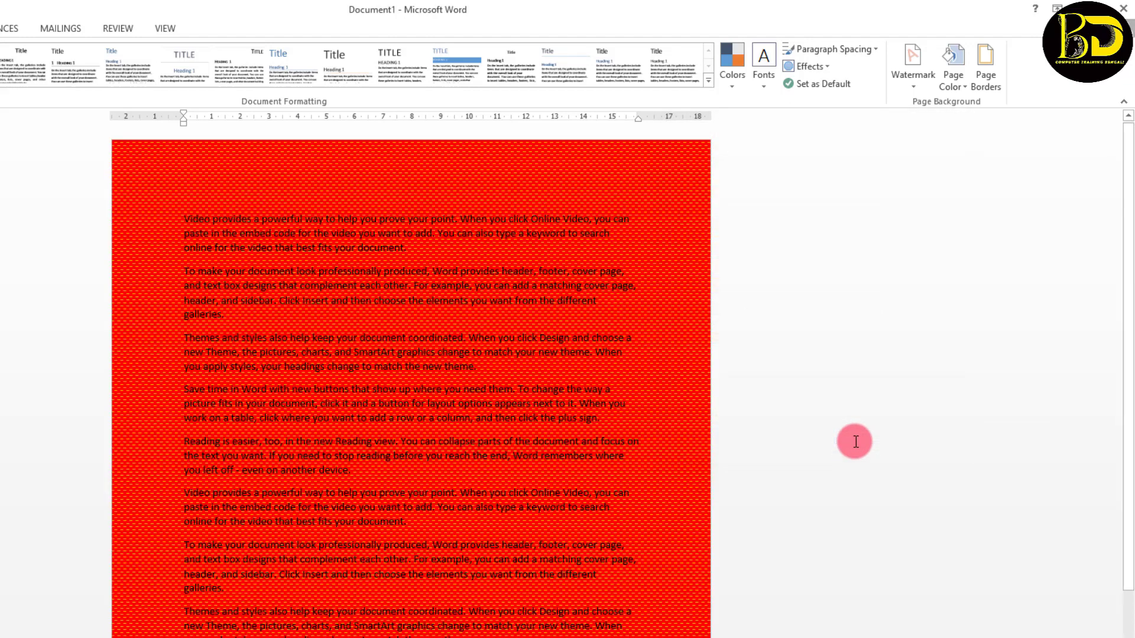
Apply the Fish fossil texture from Fill Effects as the page background
{"action": "left_click", "coordinate": [954, 86]}
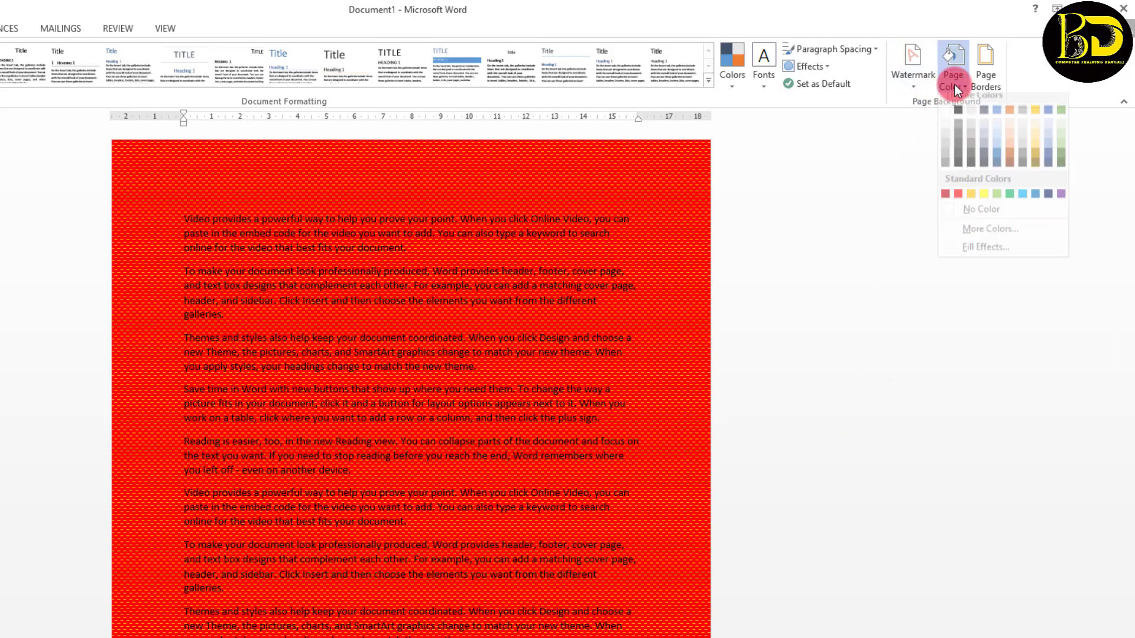
{"action": "left_click", "coordinate": [970, 251]}
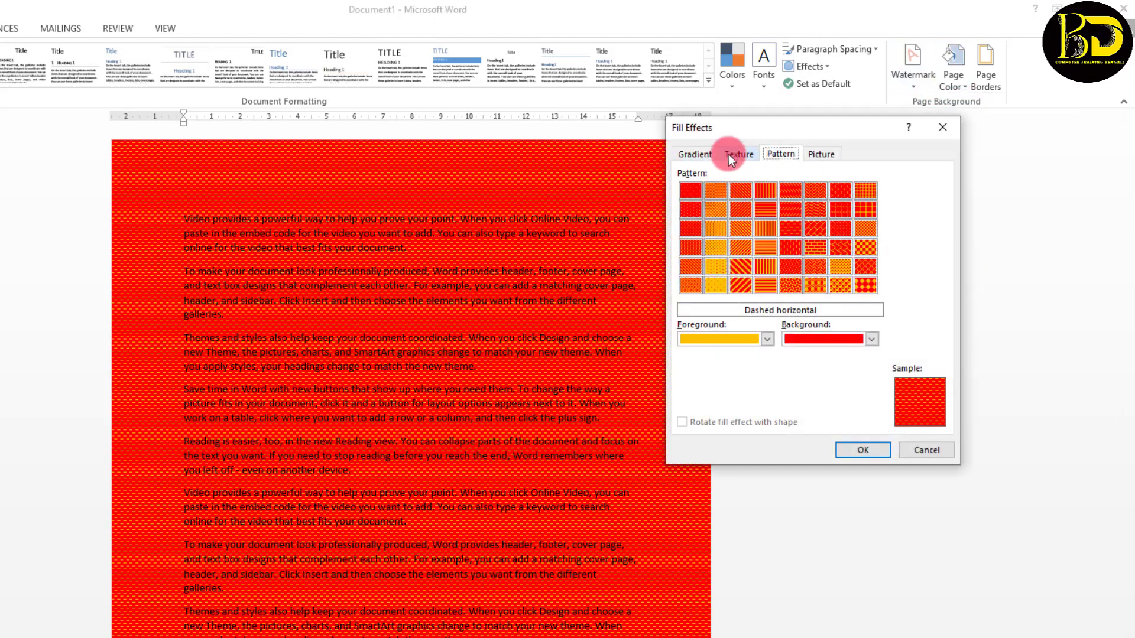
{"action": "left_click", "coordinate": [731, 158]}
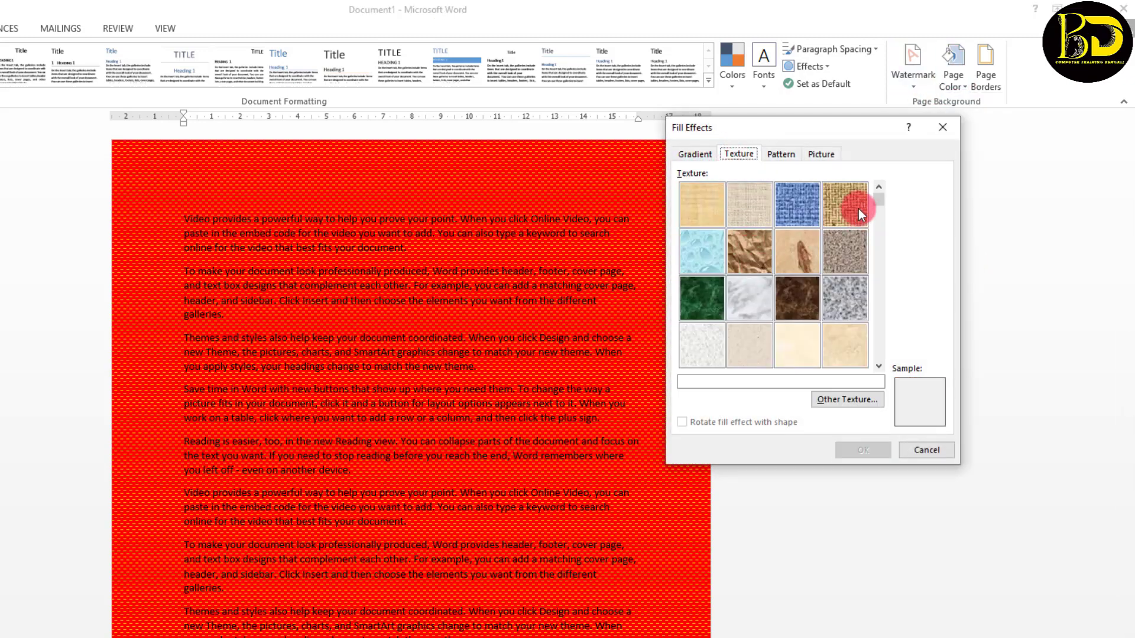
{"action": "scroll", "coordinate": [875, 307], "scroll_direction": "down", "scroll_amount": 1}
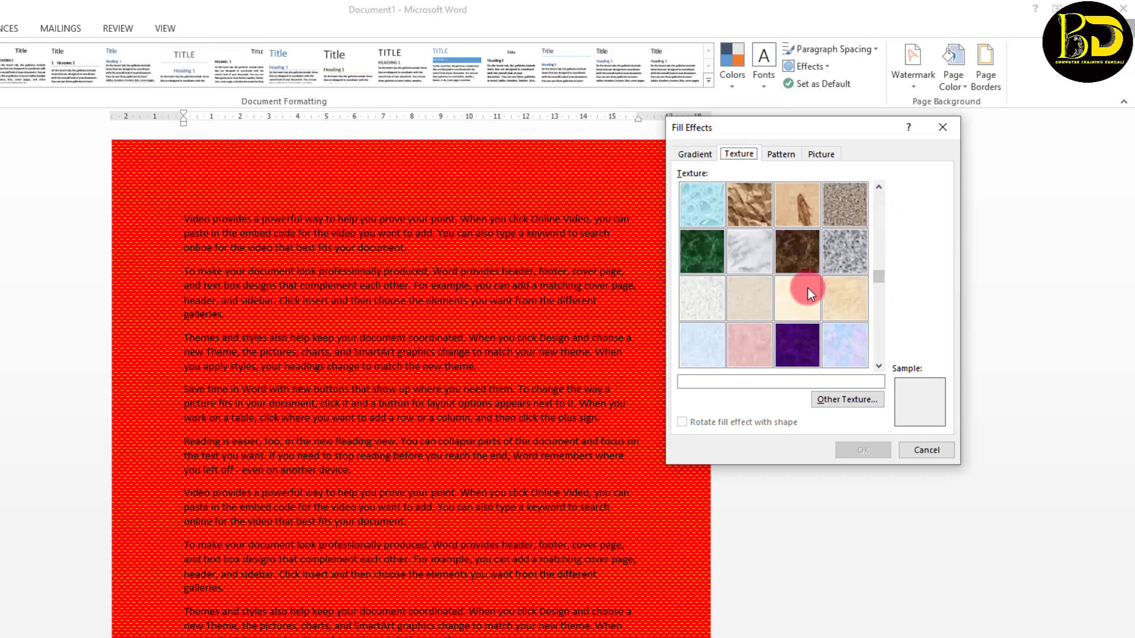
{"action": "left_click", "coordinate": [797, 206]}
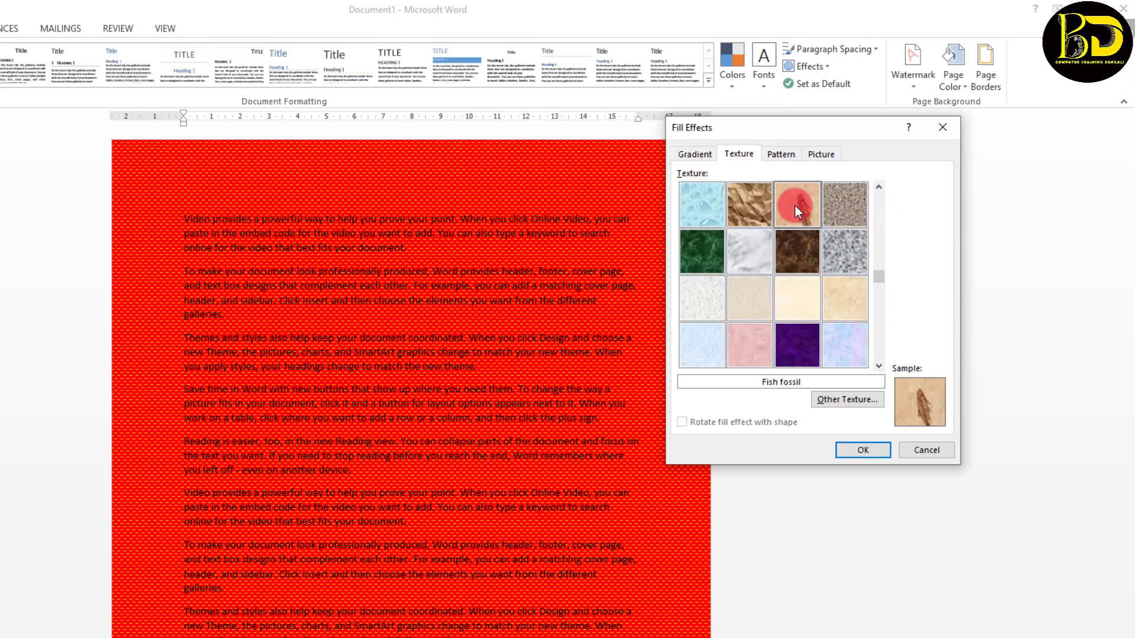
{"action": "left_click", "coordinate": [861, 449]}
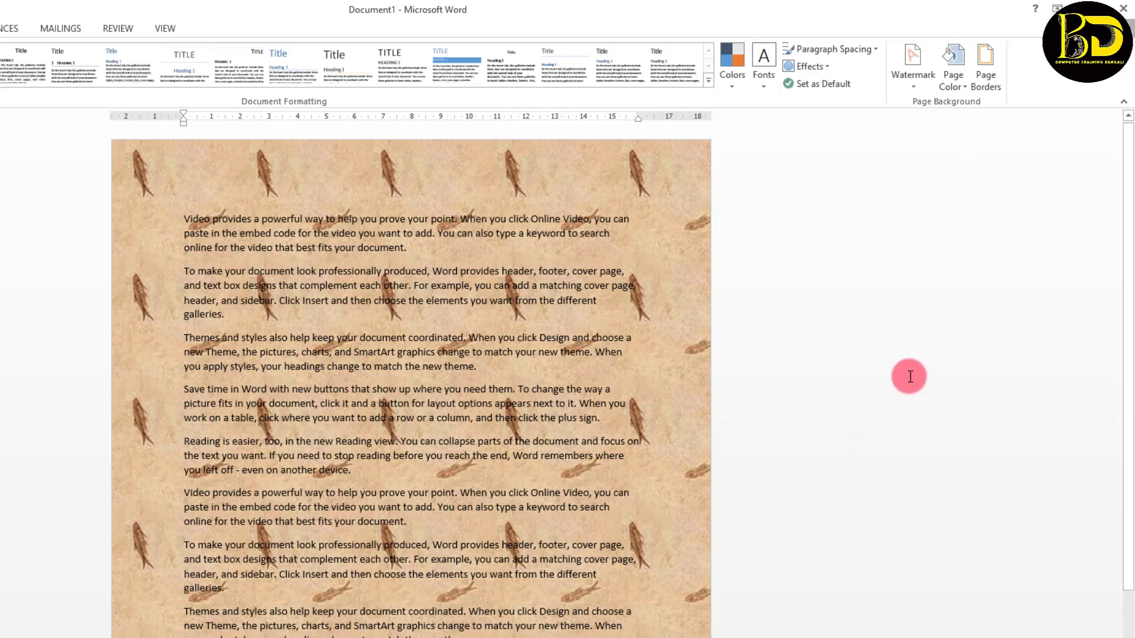
Apply a one-colour red gradient, shaded toward solid red, as the page background
{"action": "left_click", "coordinate": [951, 78]}
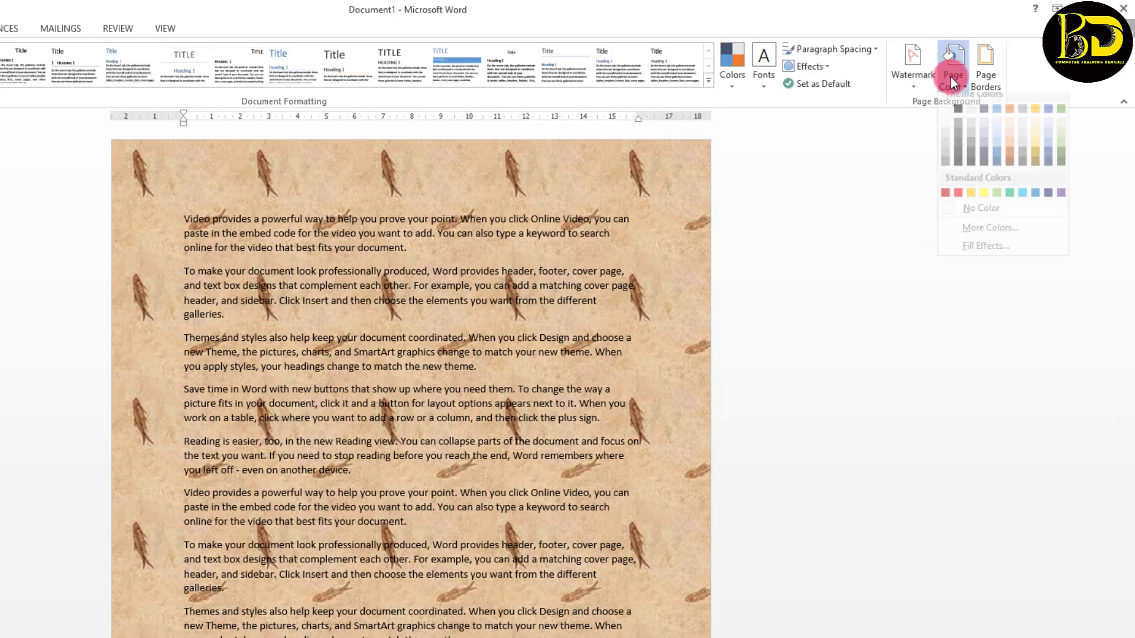
{"action": "left_click", "coordinate": [993, 257]}
{"action": "left_click", "coordinate": [705, 158]}
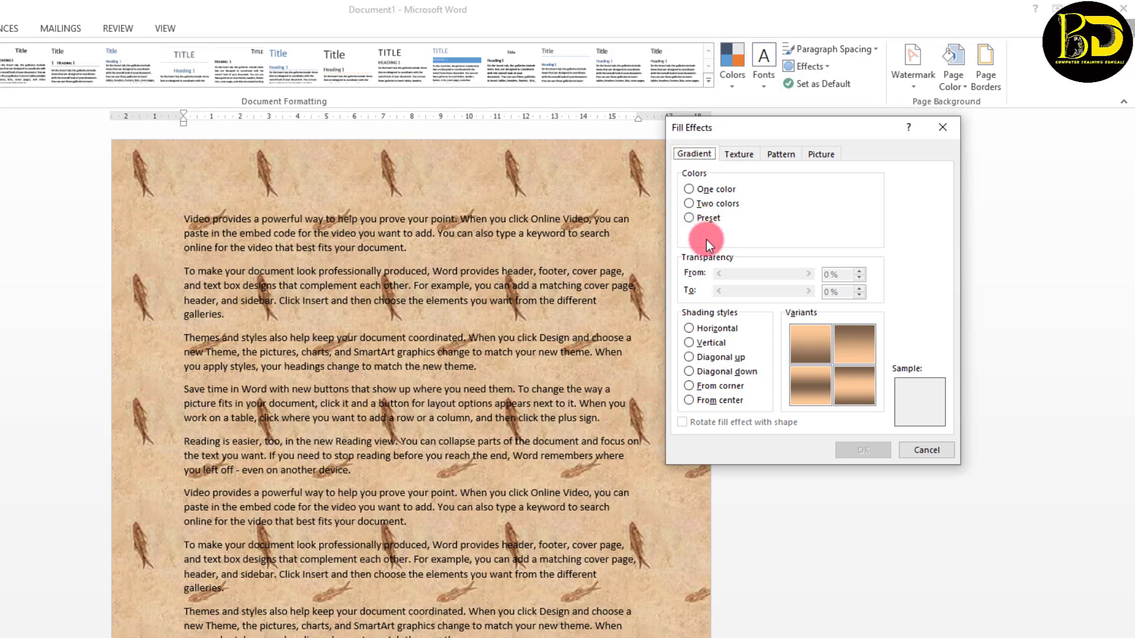
{"action": "left_click", "coordinate": [690, 189]}
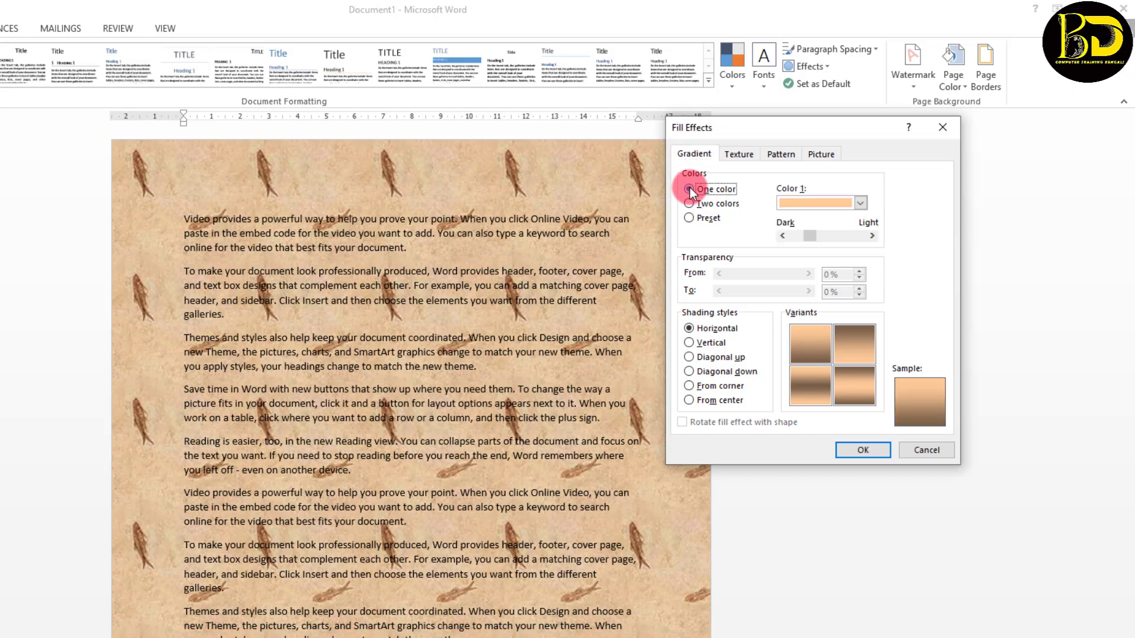
{"action": "left_click", "coordinate": [859, 203]}
{"action": "left_click", "coordinate": [792, 322]}
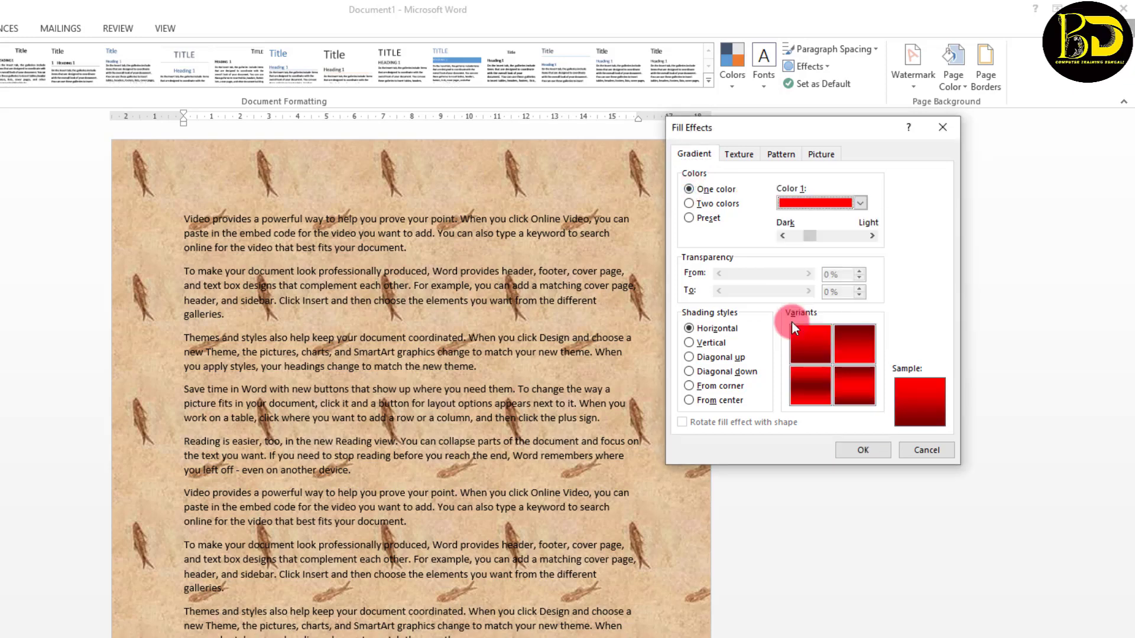
{"action": "mouse_move", "coordinate": [813, 240]}
{"action": "left_mouse_down"}
{"action": "mouse_move", "coordinate": [864, 243]}
{"action": "mouse_move", "coordinate": [826, 234]}
{"action": "left_mouse_up"}
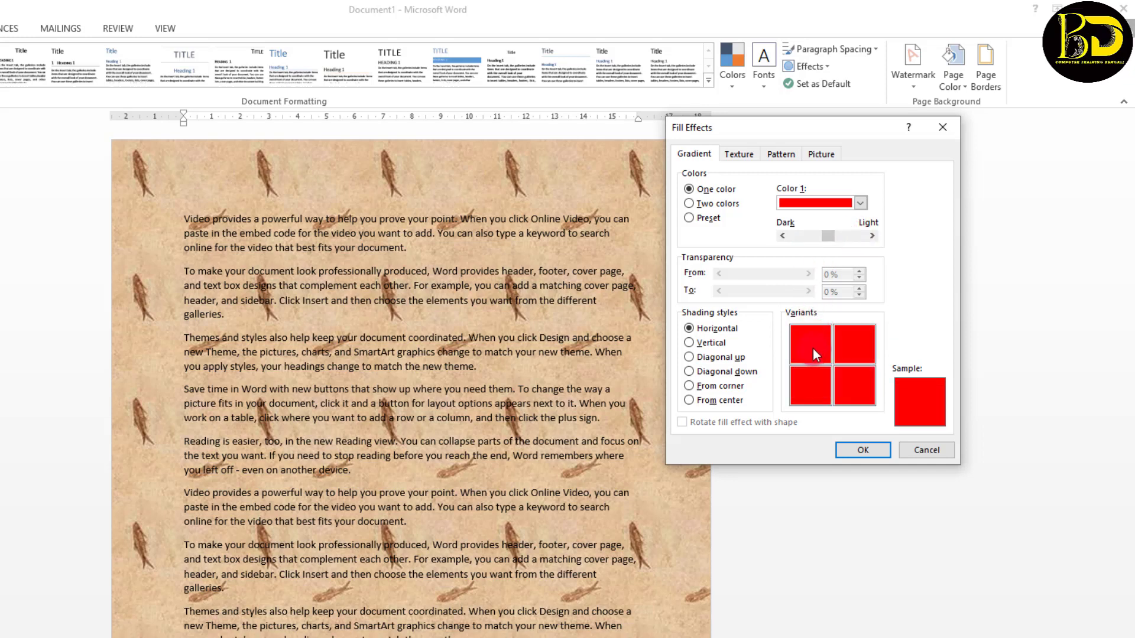
{"action": "left_click", "coordinate": [864, 450]}
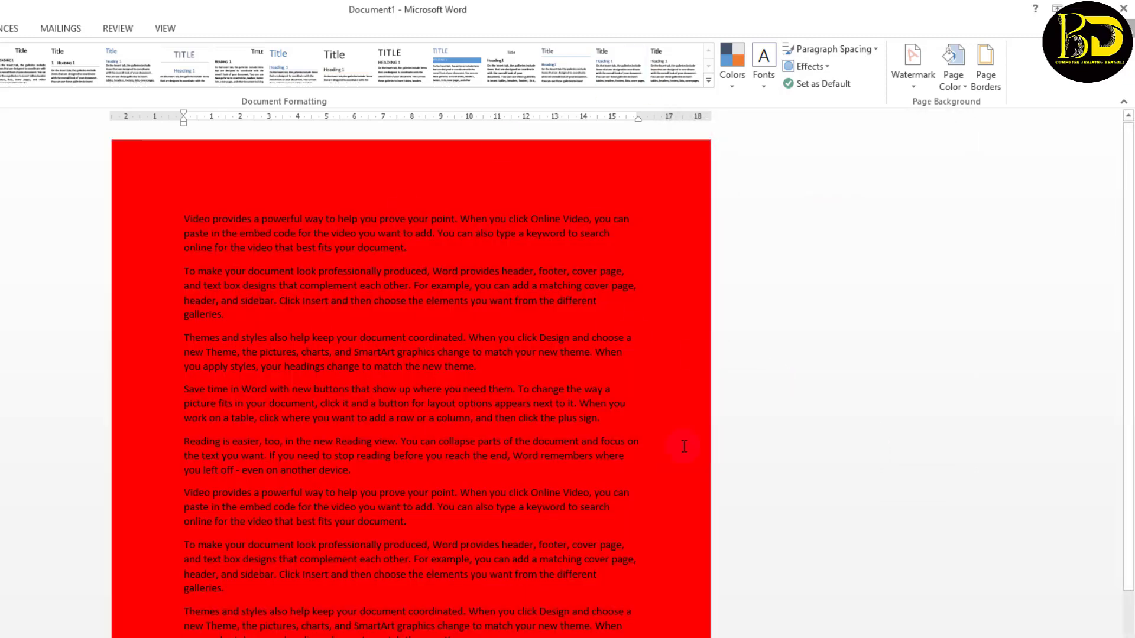
Change it to a two-colour red-to-orange gradient using the orange-at-top variant
{"action": "left_click", "coordinate": [953, 87]}
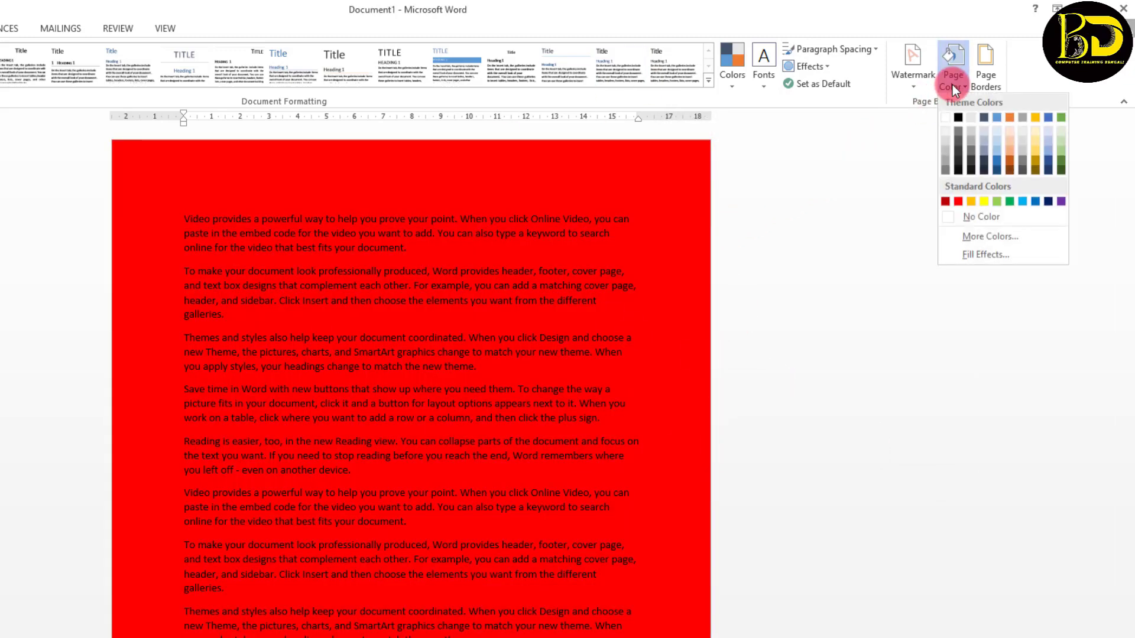
{"action": "left_click", "coordinate": [966, 253]}
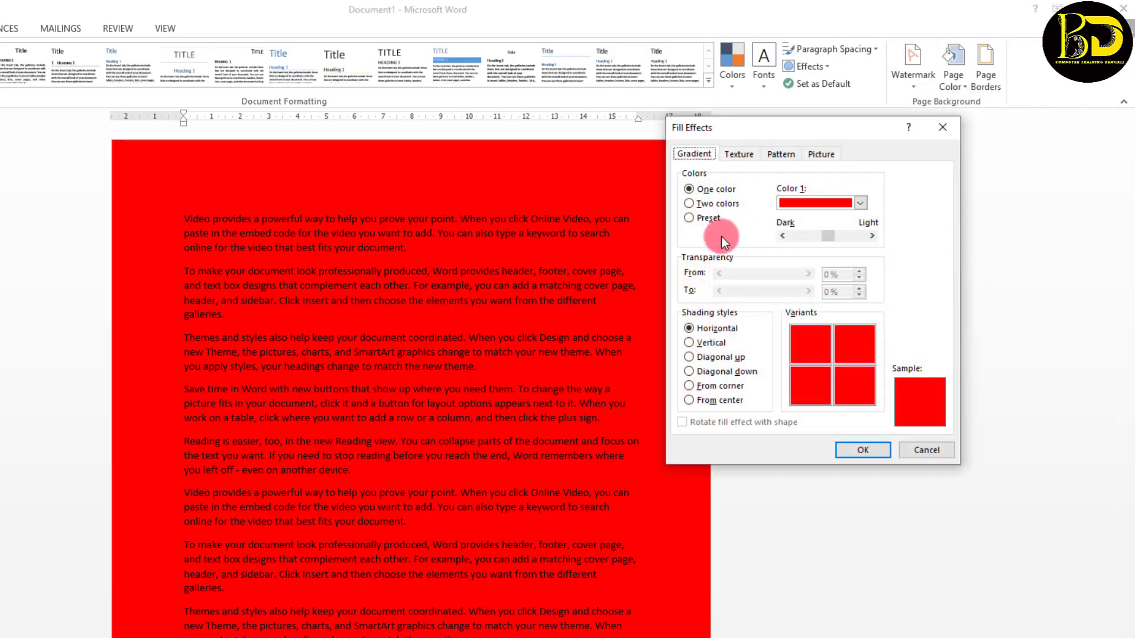
{"action": "left_click", "coordinate": [702, 204]}
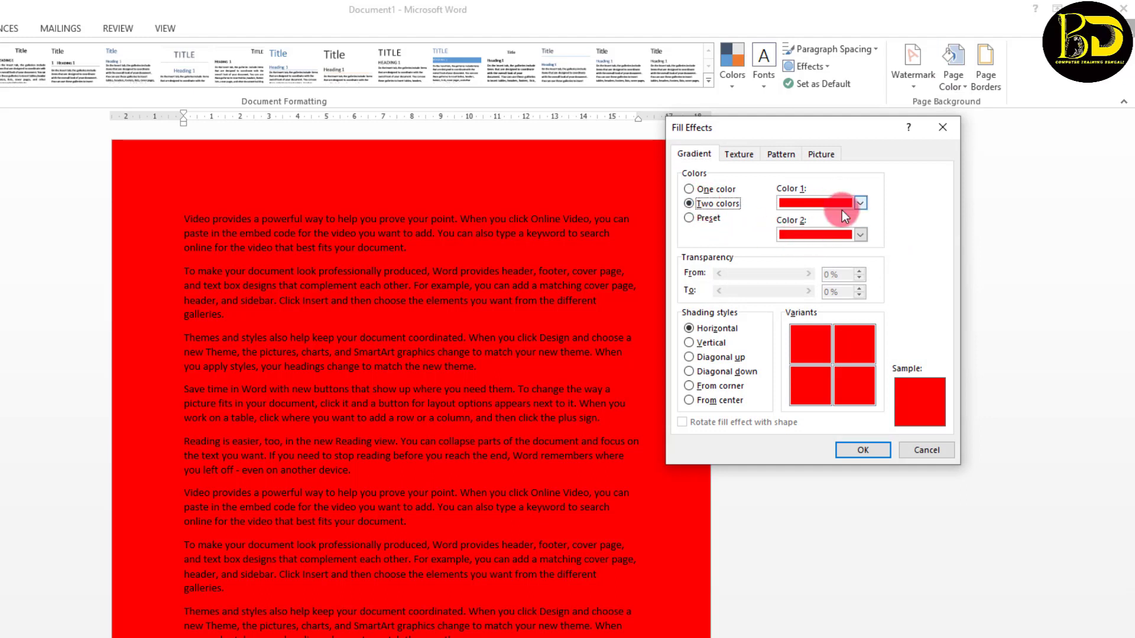
{"action": "left_click", "coordinate": [861, 236]}
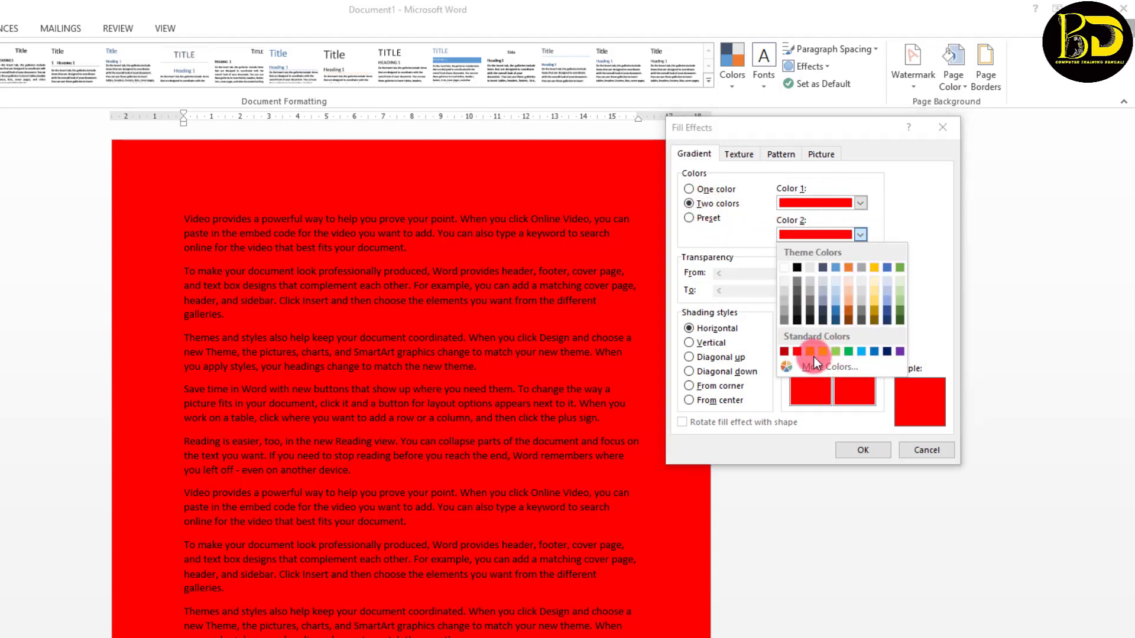
{"action": "left_click", "coordinate": [813, 352]}
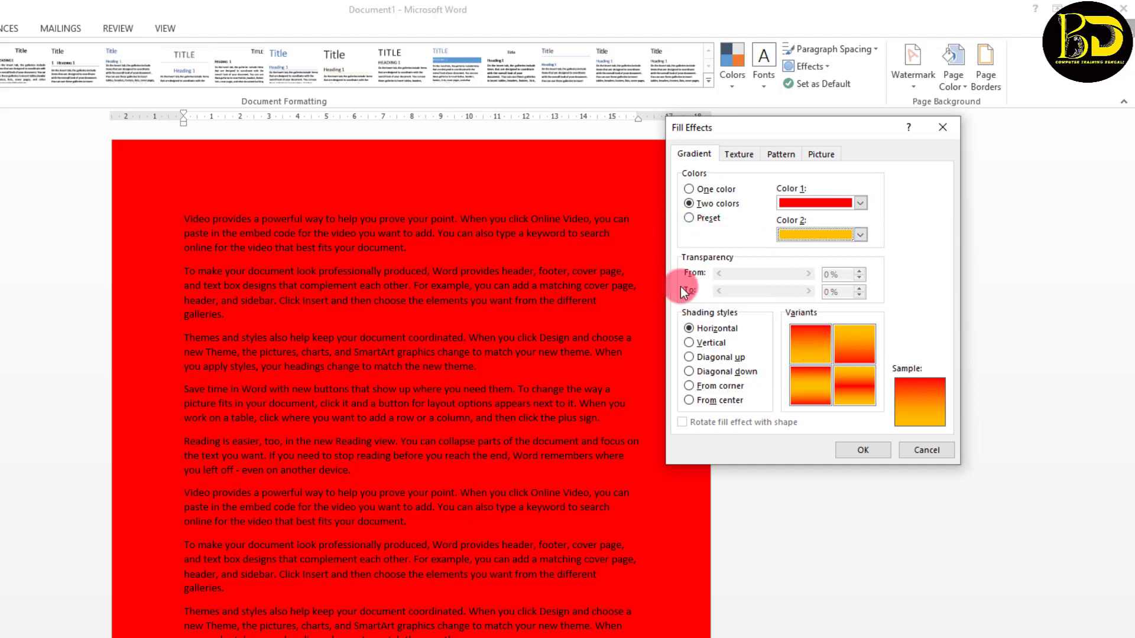
{"action": "left_click", "coordinate": [802, 350]}
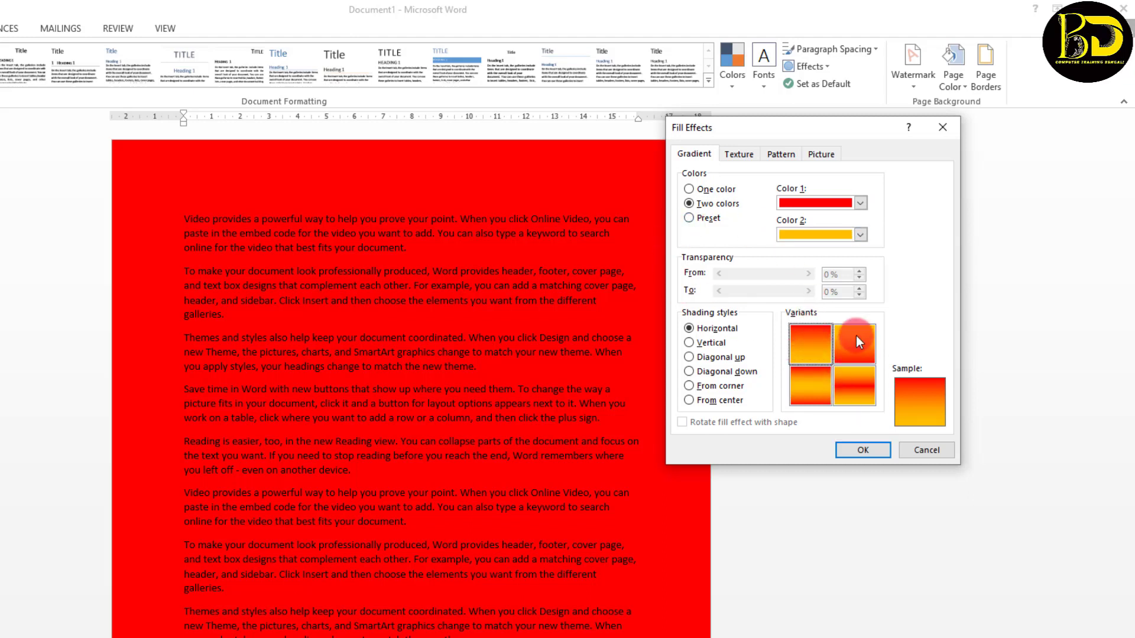
{"action": "left_click", "coordinate": [857, 338]}
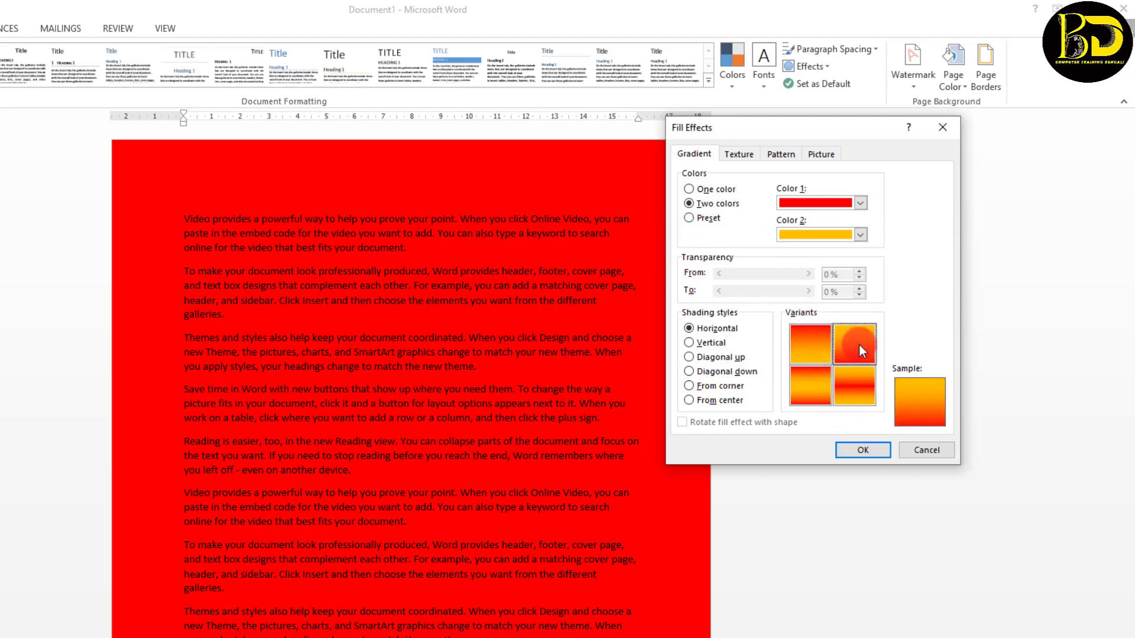
{"action": "left_click", "coordinate": [853, 452]}
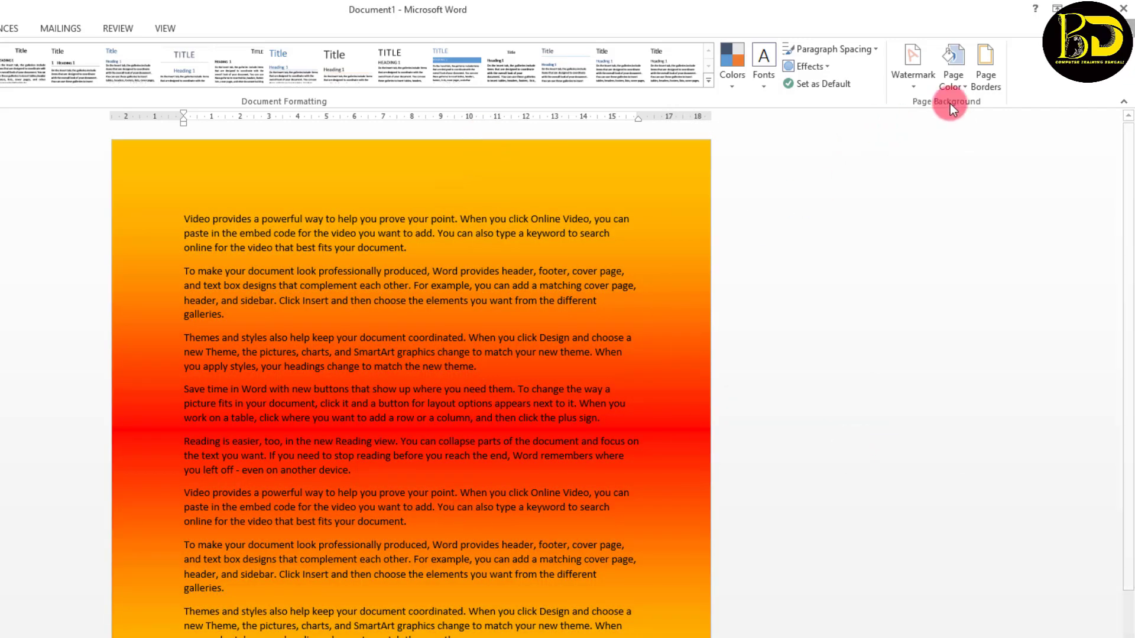
Apply the Horizon preset gradient to the page, after briefly trying Daybreak
{"action": "left_click", "coordinate": [953, 88]}
{"action": "left_click", "coordinate": [958, 265]}
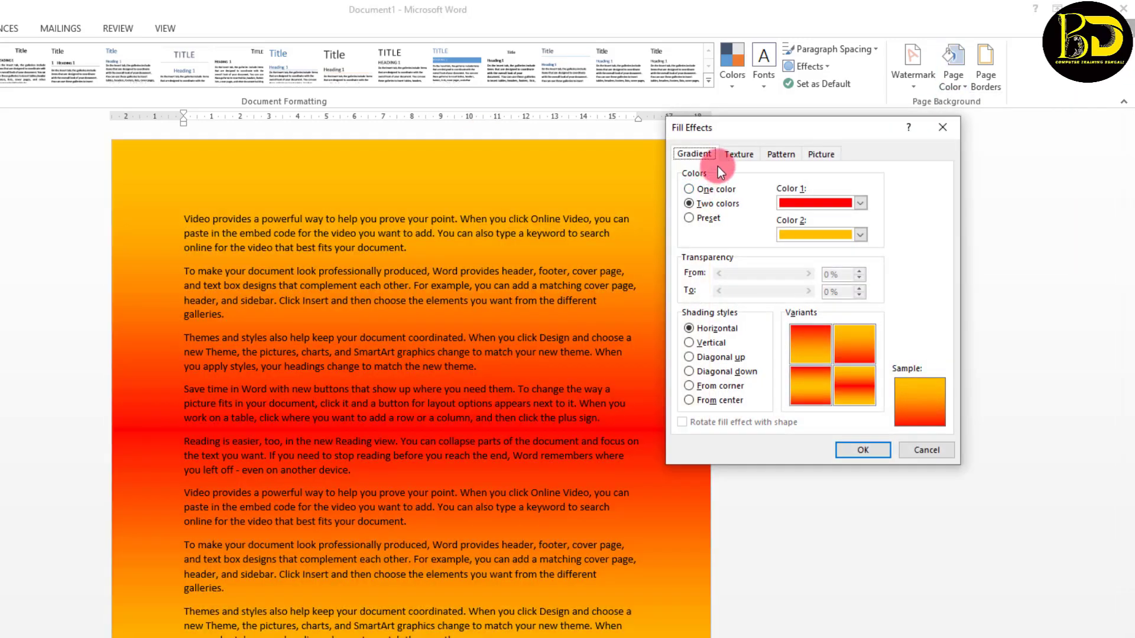
{"action": "left_click", "coordinate": [701, 223]}
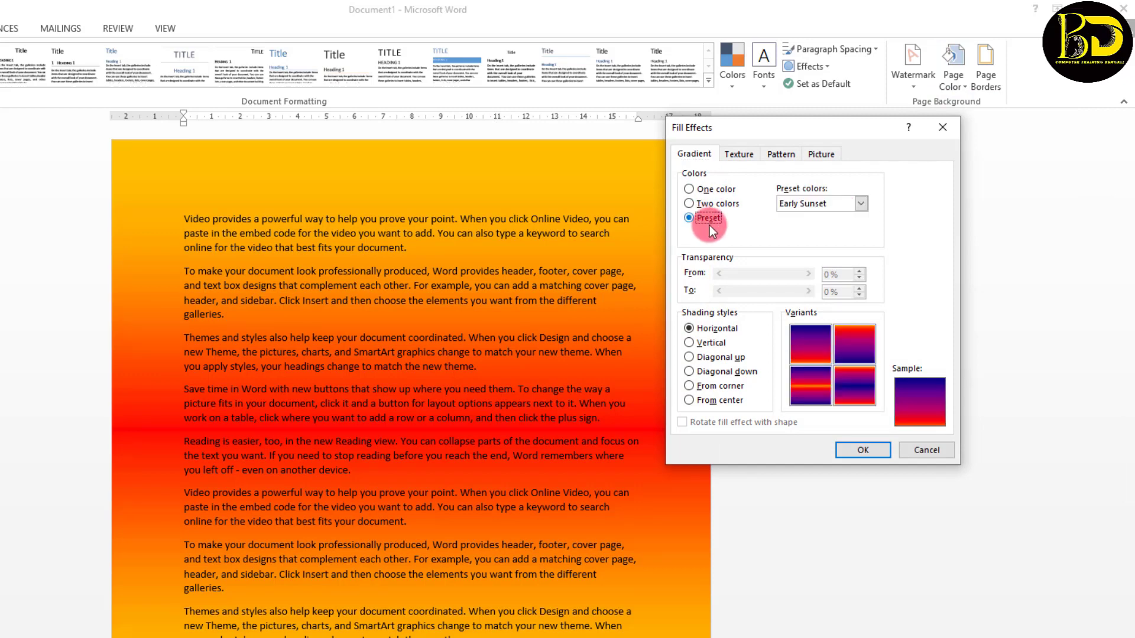
{"action": "left_click", "coordinate": [862, 205]}
{"action": "left_click", "coordinate": [800, 250]}
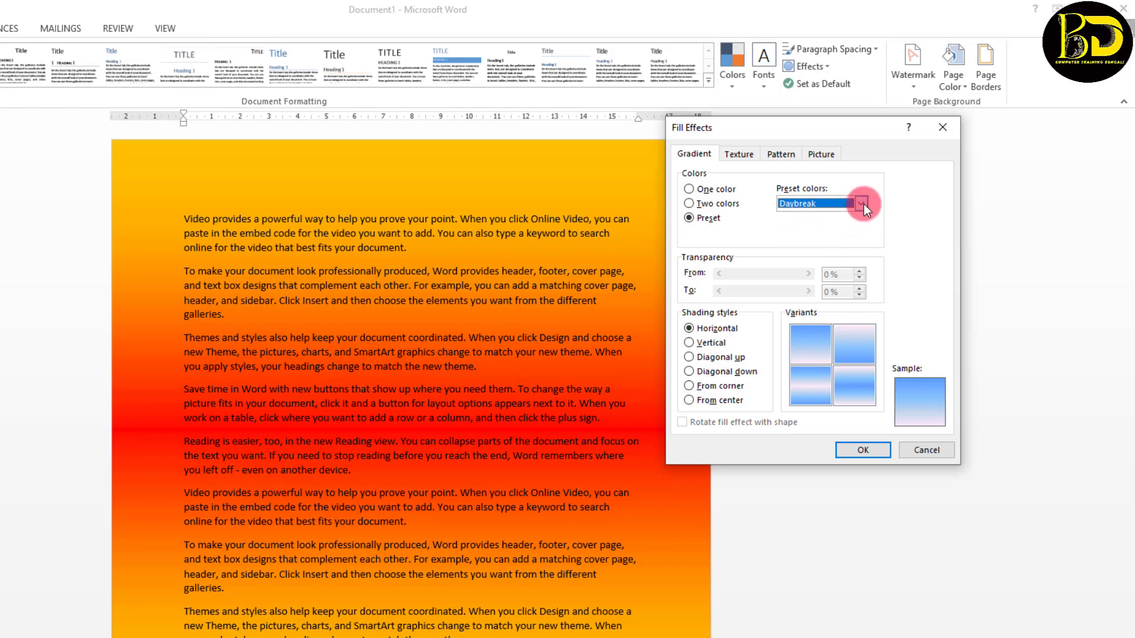
{"action": "left_click", "coordinate": [862, 204]}
{"action": "left_click", "coordinate": [791, 261]}
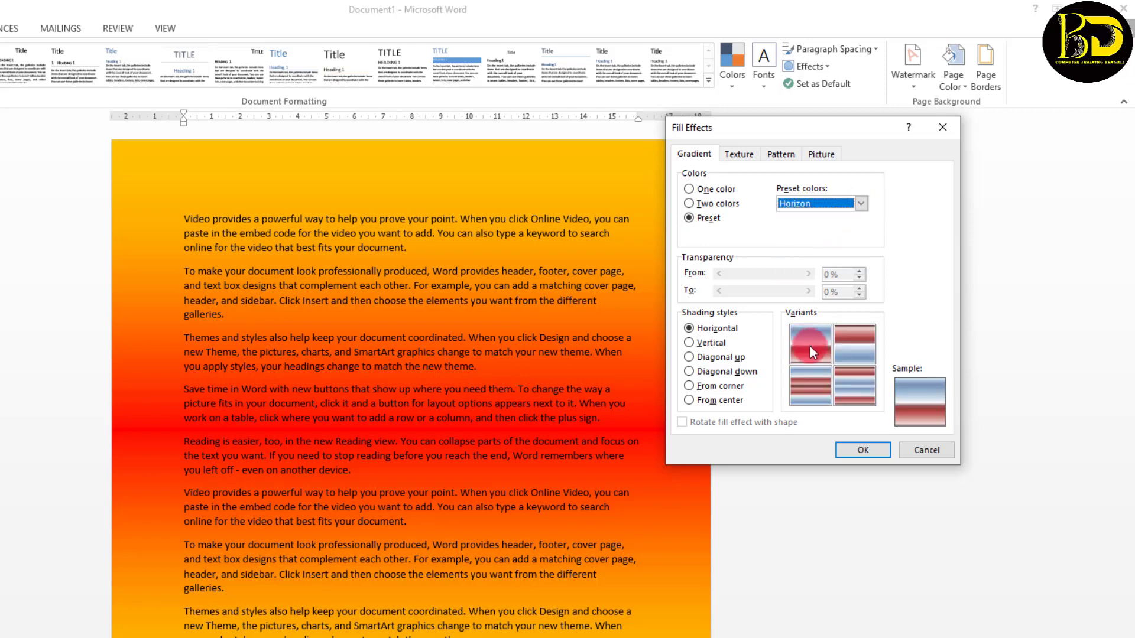
{"action": "left_click", "coordinate": [862, 449]}
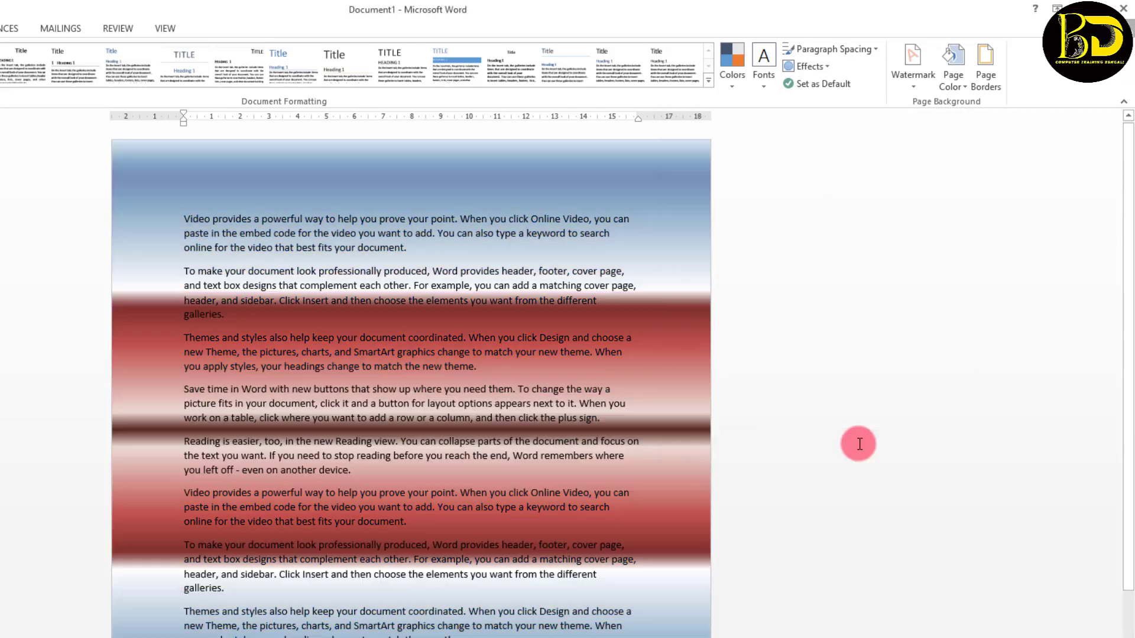
Reshade the Horizon gradient with diagonal-down shading, first variant
{"action": "left_click", "coordinate": [955, 86]}
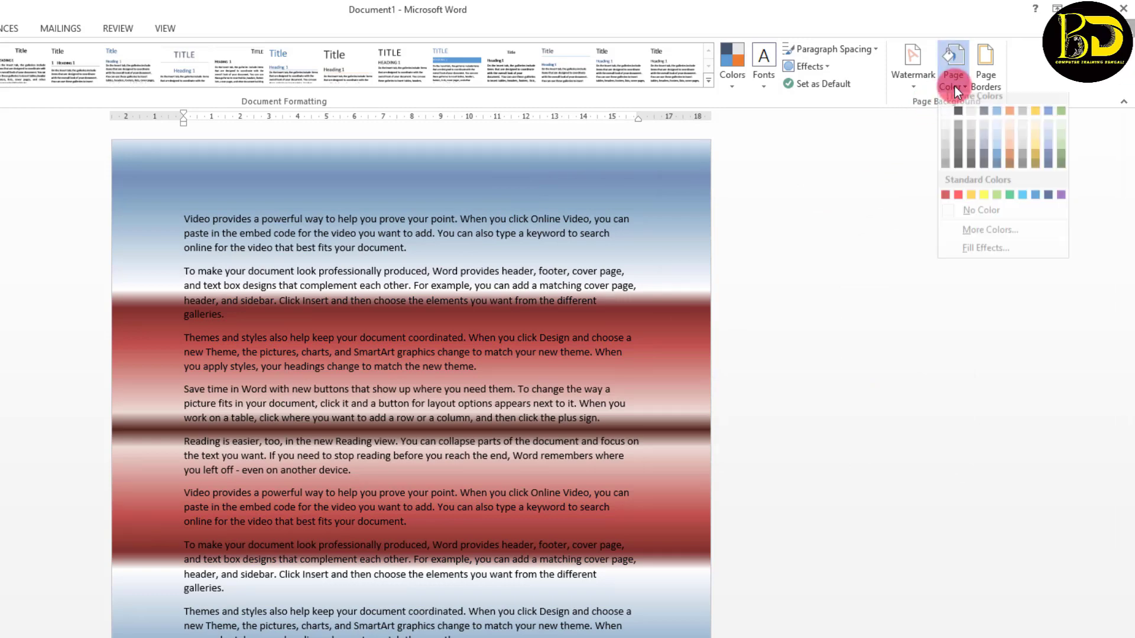
{"action": "left_click", "coordinate": [967, 255]}
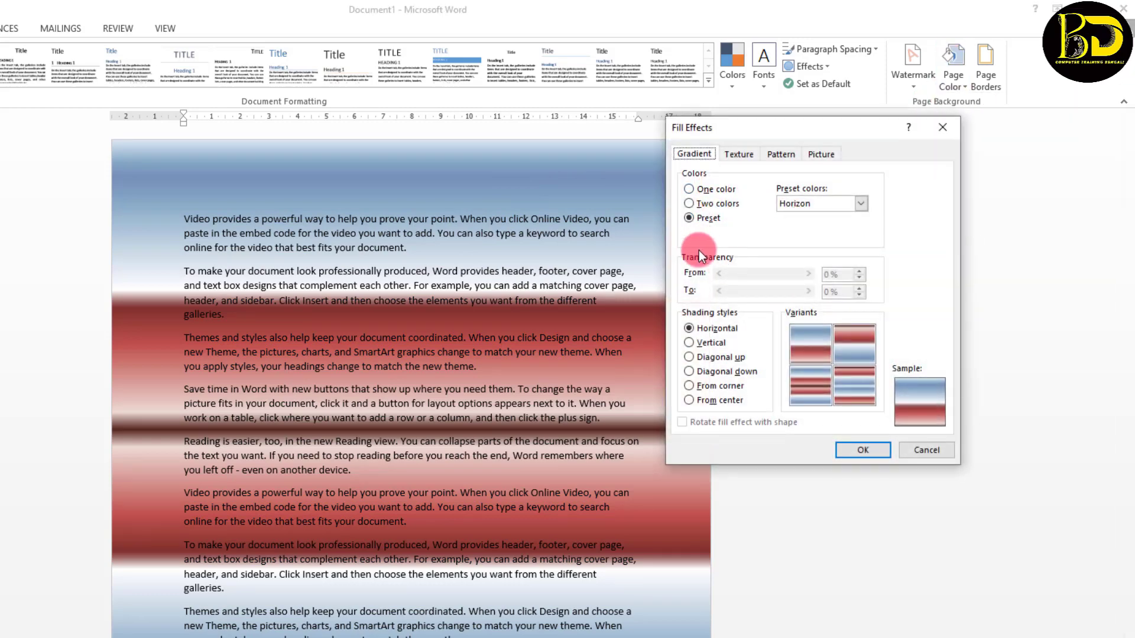
{"action": "left_click", "coordinate": [699, 358]}
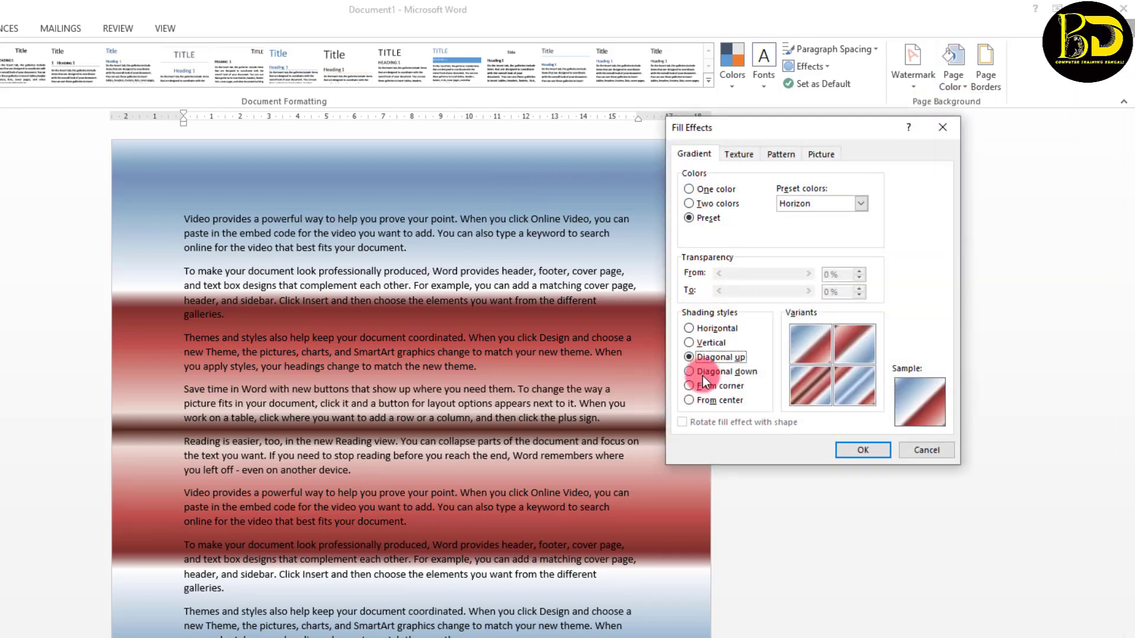
{"action": "left_click", "coordinate": [707, 406]}
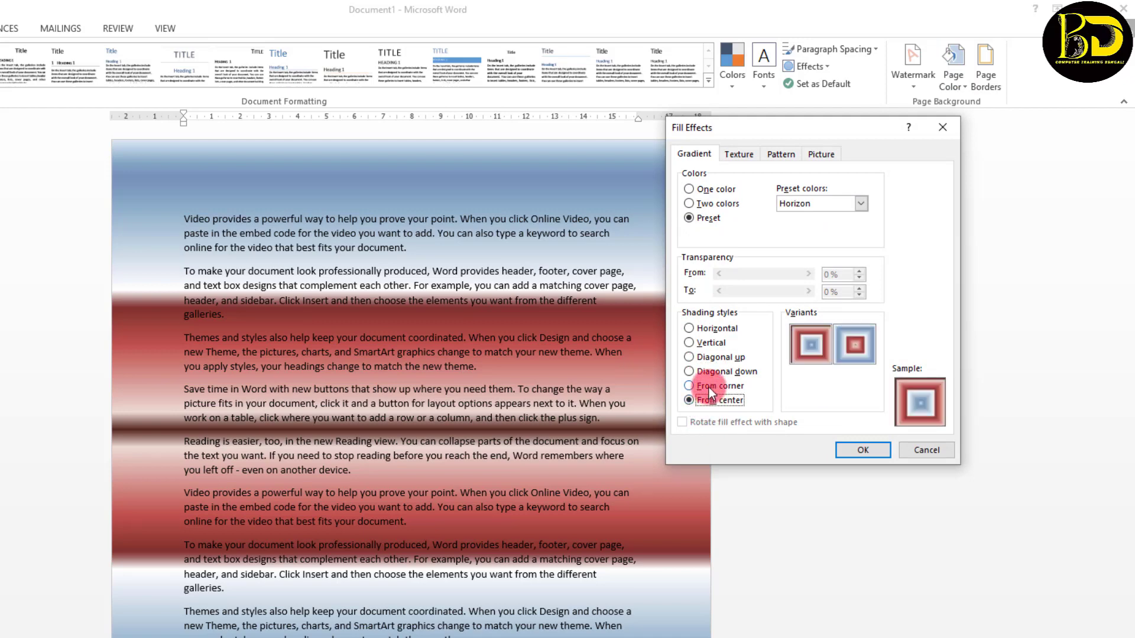
{"action": "left_click", "coordinate": [708, 387]}
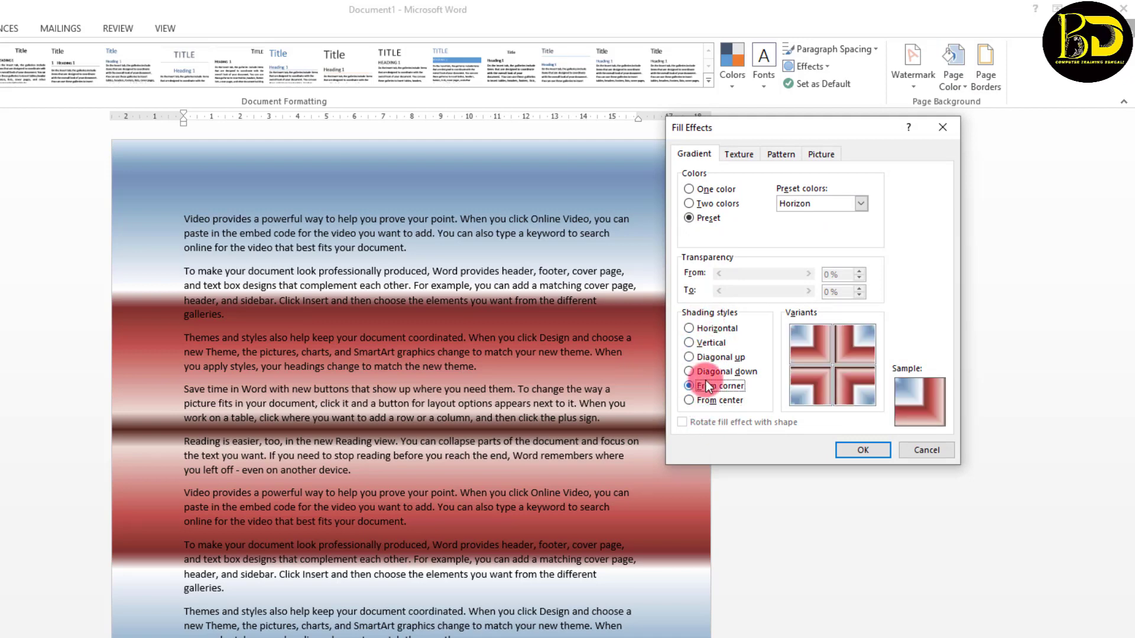
{"action": "left_click", "coordinate": [705, 372]}
{"action": "left_click", "coordinate": [707, 357]}
{"action": "left_click", "coordinate": [823, 350]}
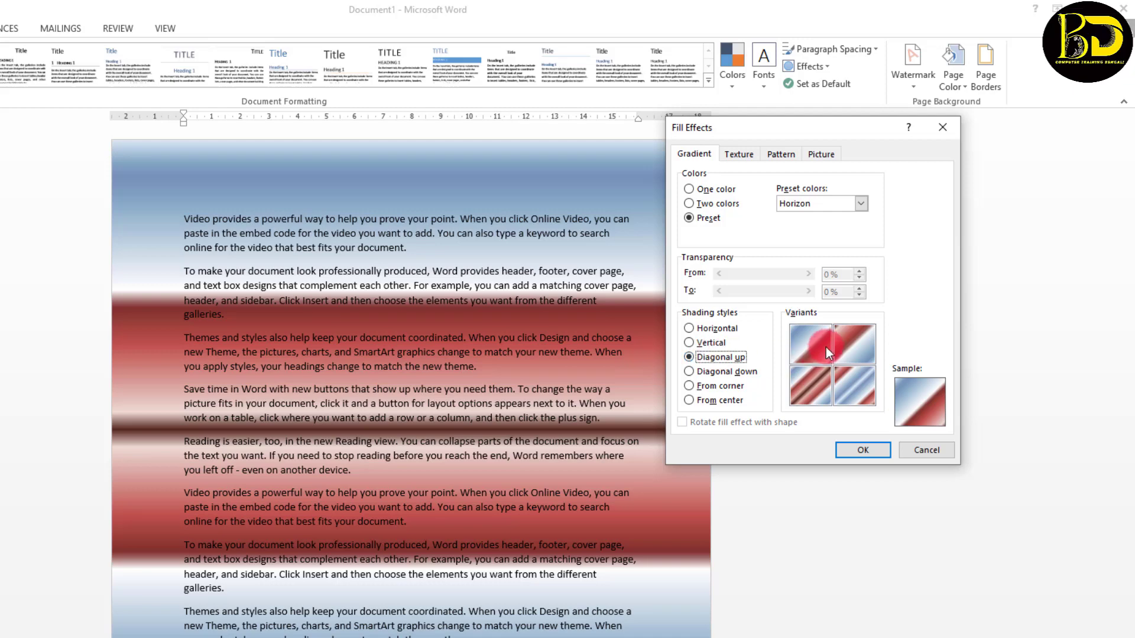
{"action": "left_click", "coordinate": [704, 342]}
{"action": "left_click", "coordinate": [708, 327]}
{"action": "left_click", "coordinate": [697, 371]}
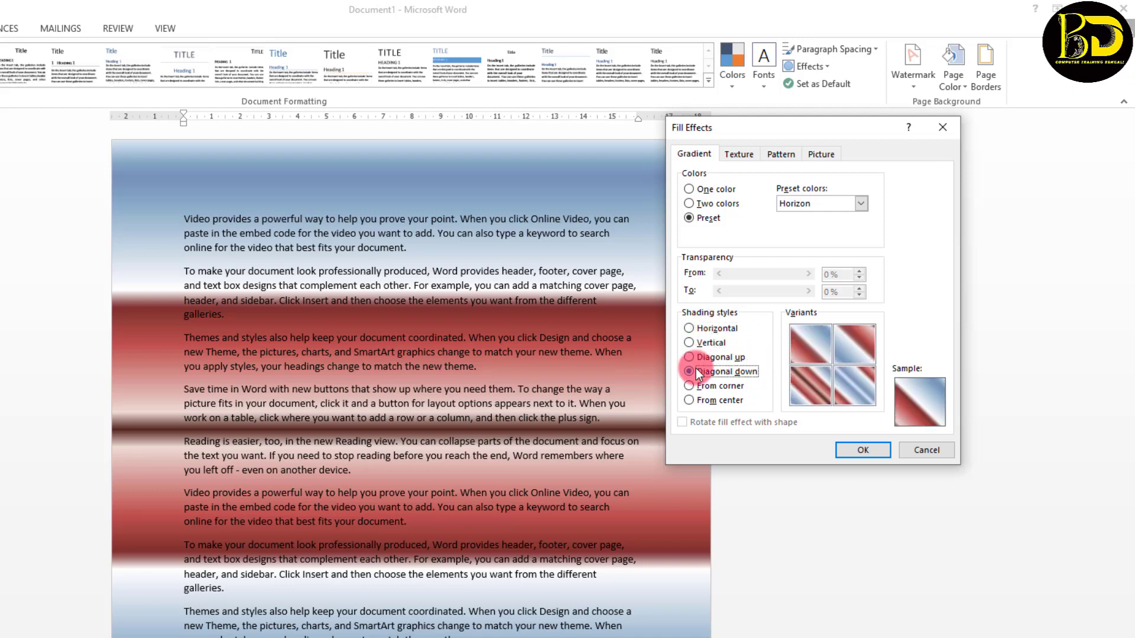
{"action": "left_click", "coordinate": [814, 343]}
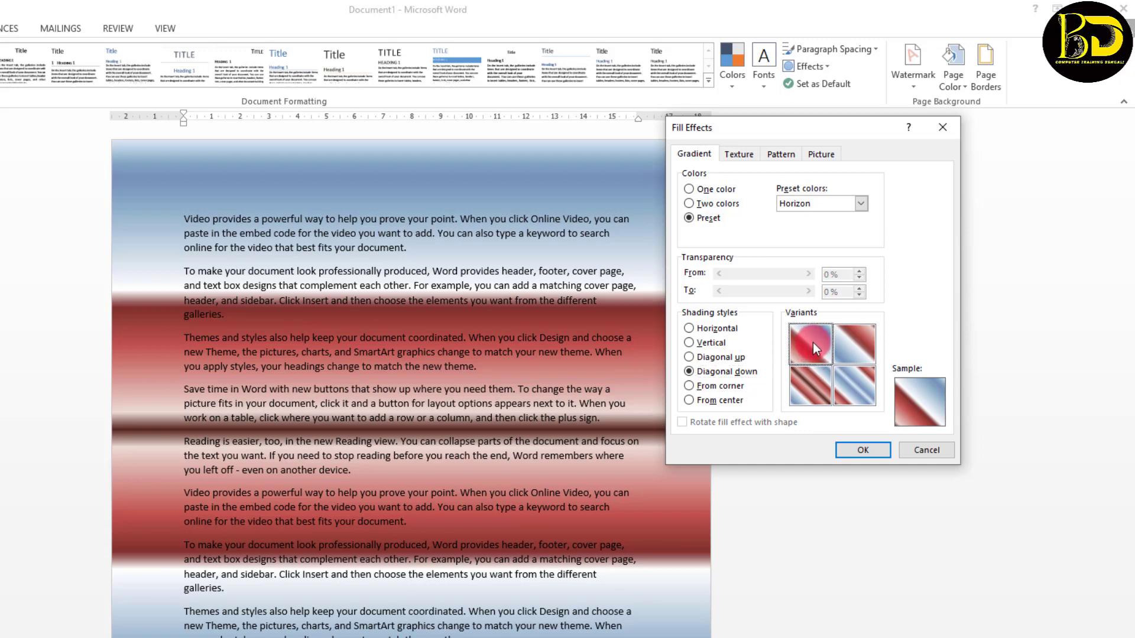
{"action": "left_click", "coordinate": [863, 452]}
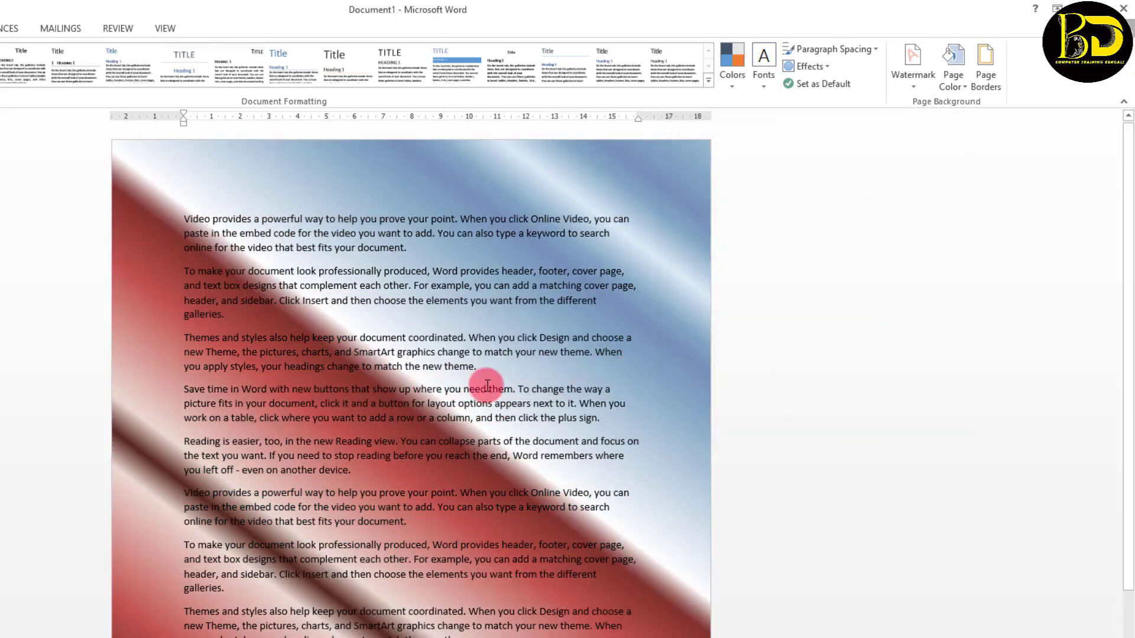
Review the gradient settings without changes, then set Page Color to No Color
{"action": "scroll", "coordinate": [391, 556], "scroll_direction": "down", "scroll_amount": 3}
{"action": "scroll", "coordinate": [391, 556], "scroll_direction": "up", "scroll_amount": 3}
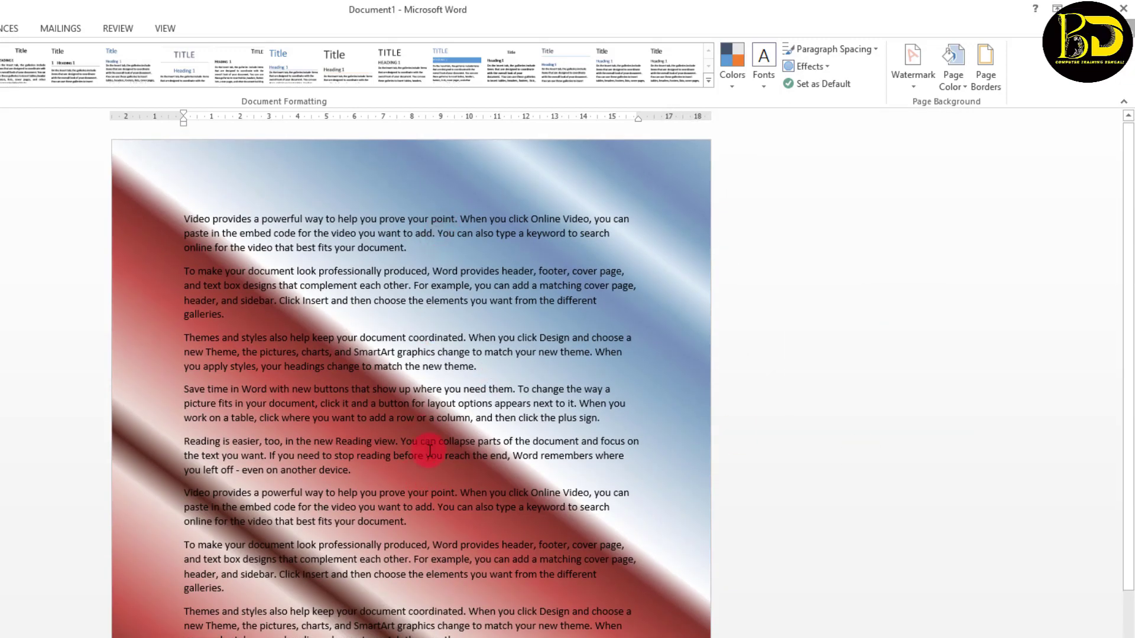
{"action": "left_click", "coordinate": [953, 77]}
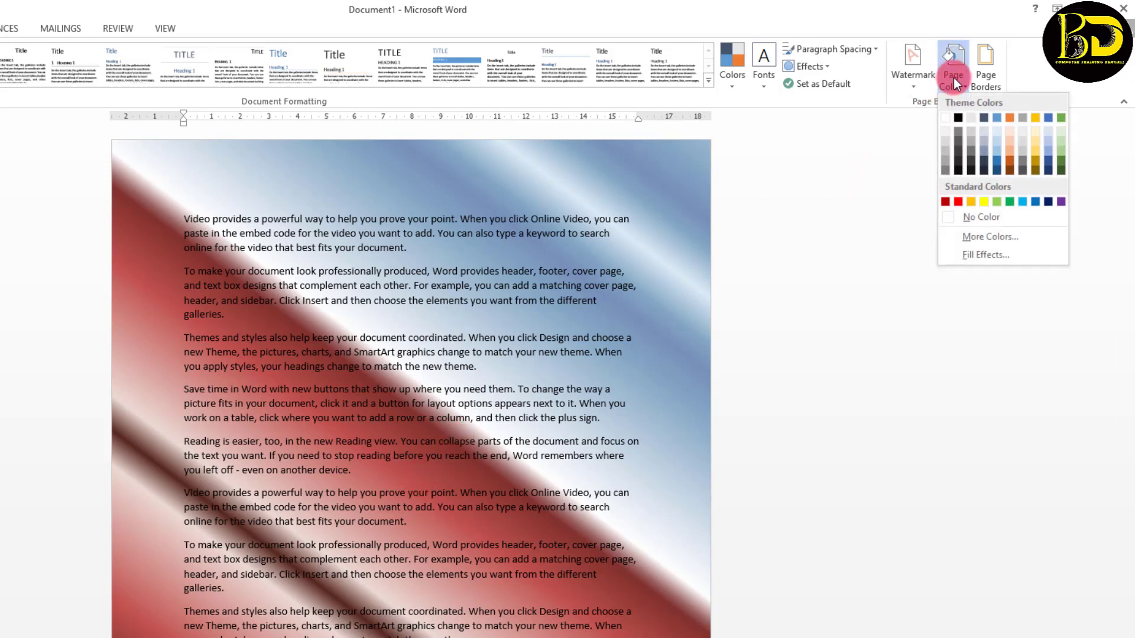
{"action": "left_click", "coordinate": [973, 260]}
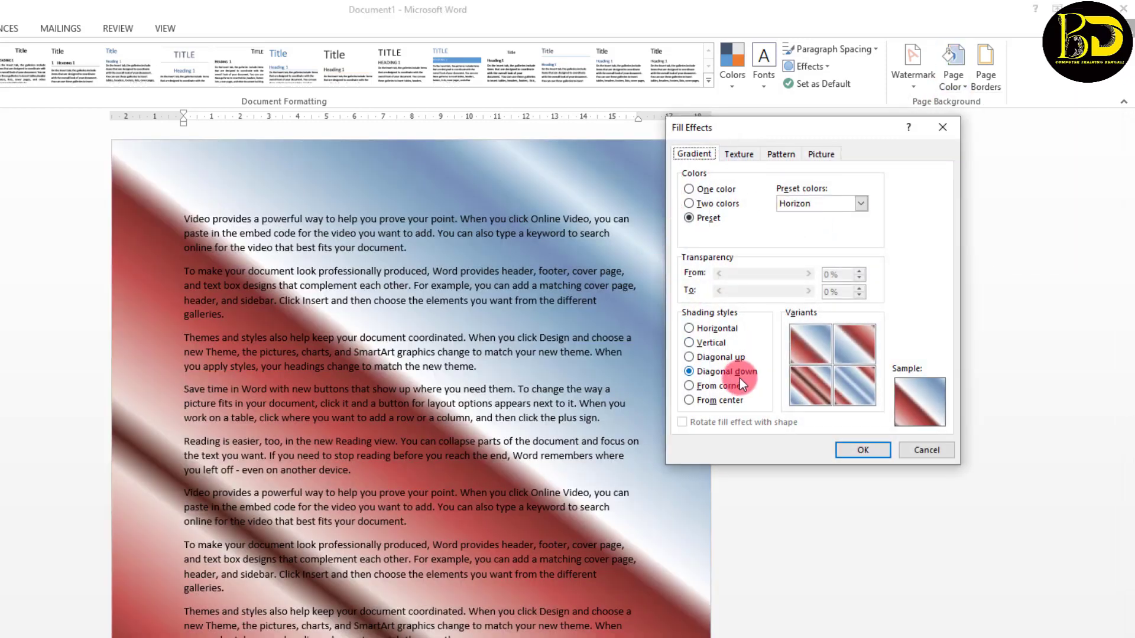
{"action": "left_click", "coordinate": [929, 450]}
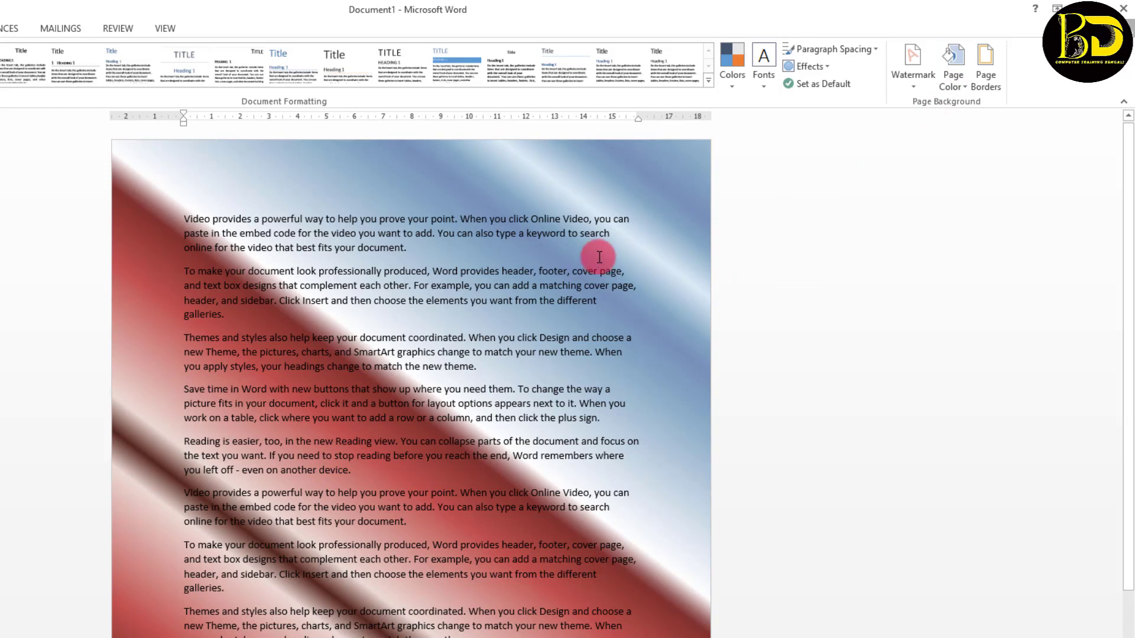
{"action": "left_click", "coordinate": [950, 74]}
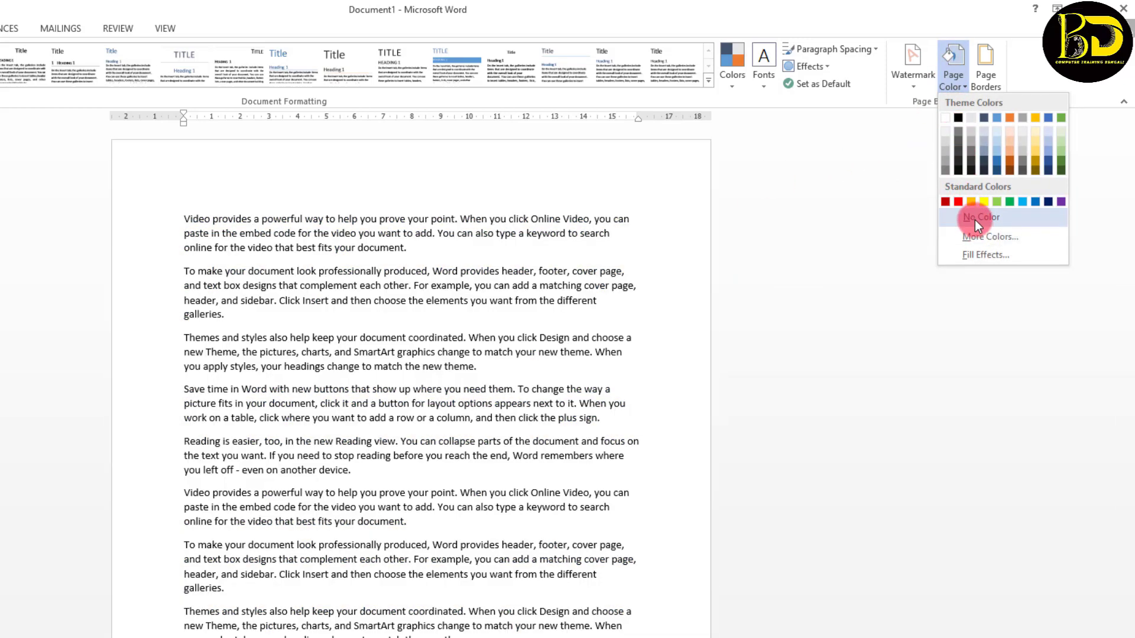
{"action": "left_click", "coordinate": [974, 220]}
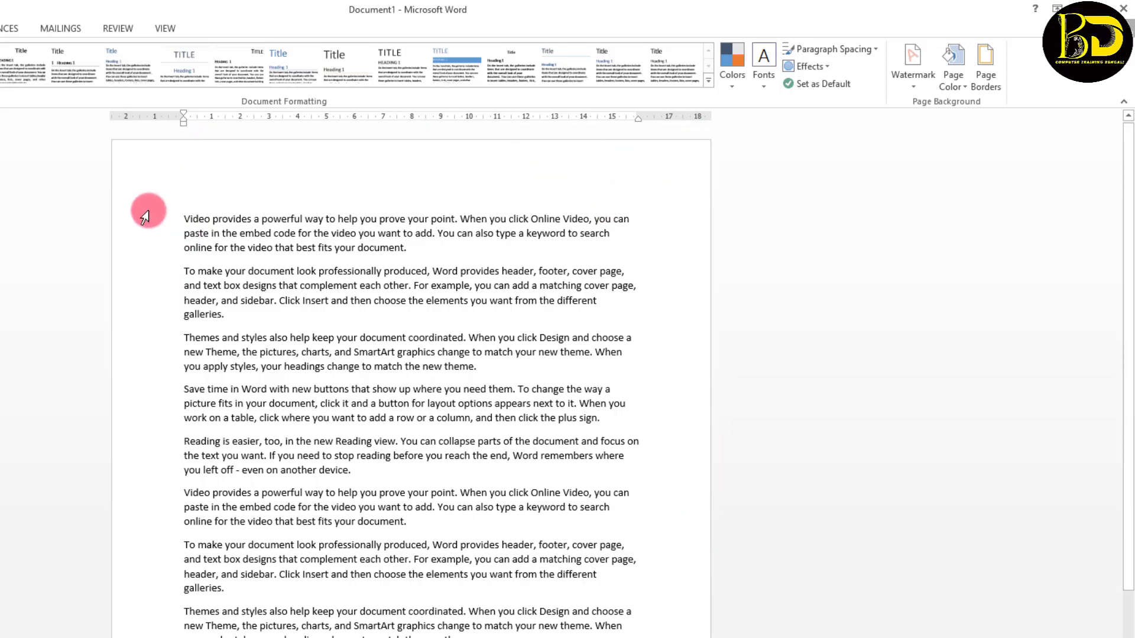
Apply a plain single-line Box page border with no shadow or art
{"action": "left_click", "coordinate": [985, 64]}
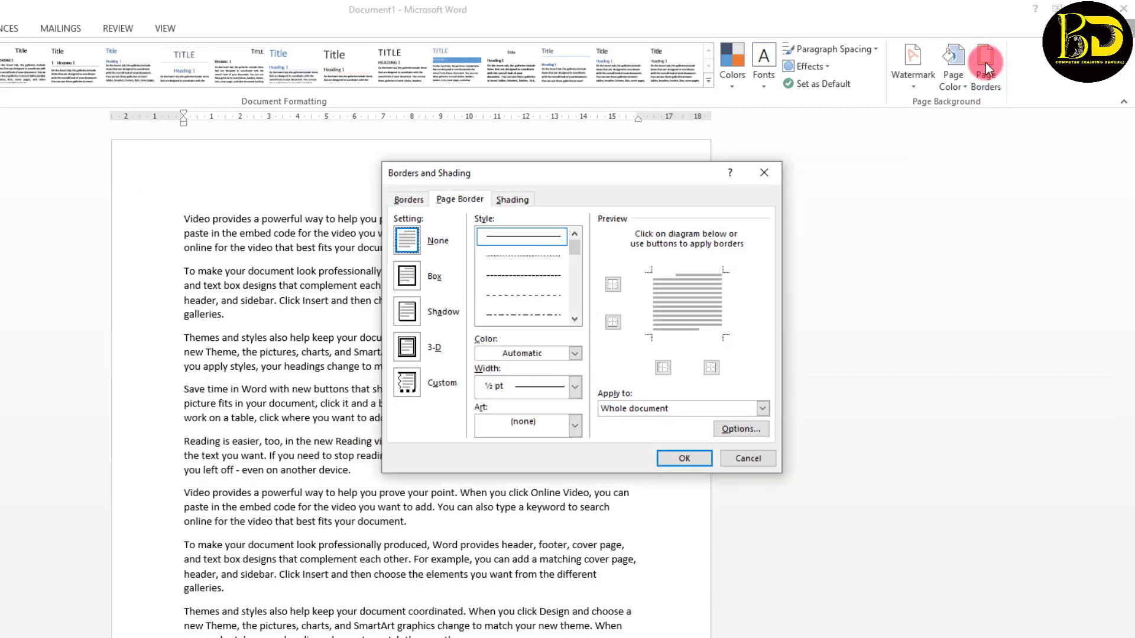
{"action": "left_click", "coordinate": [406, 276]}
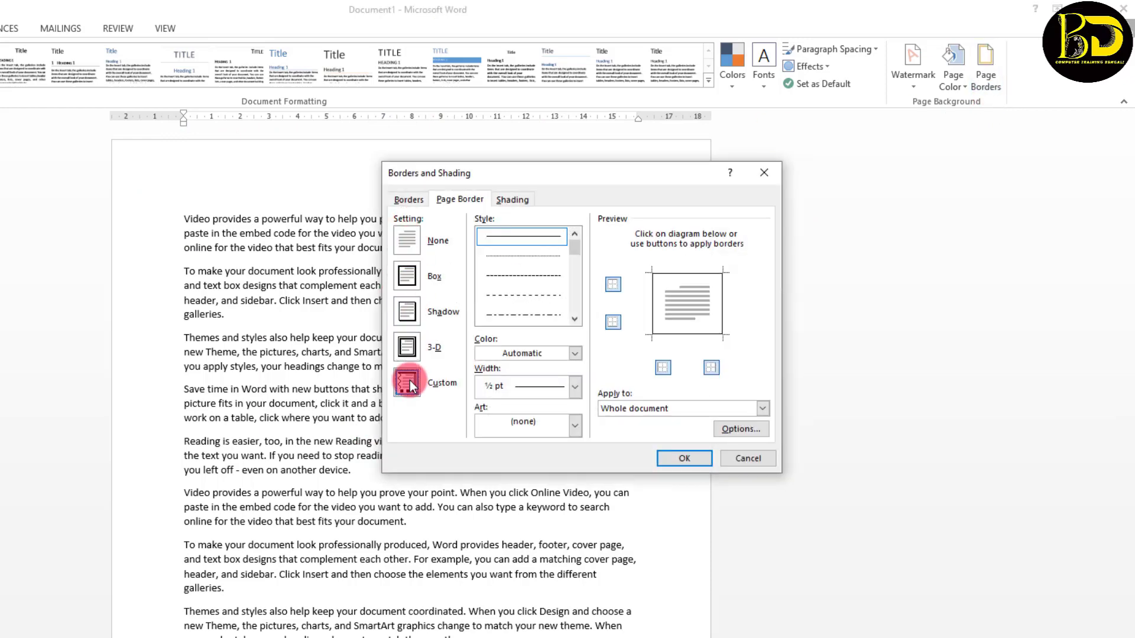
{"action": "left_click", "coordinate": [573, 425]}
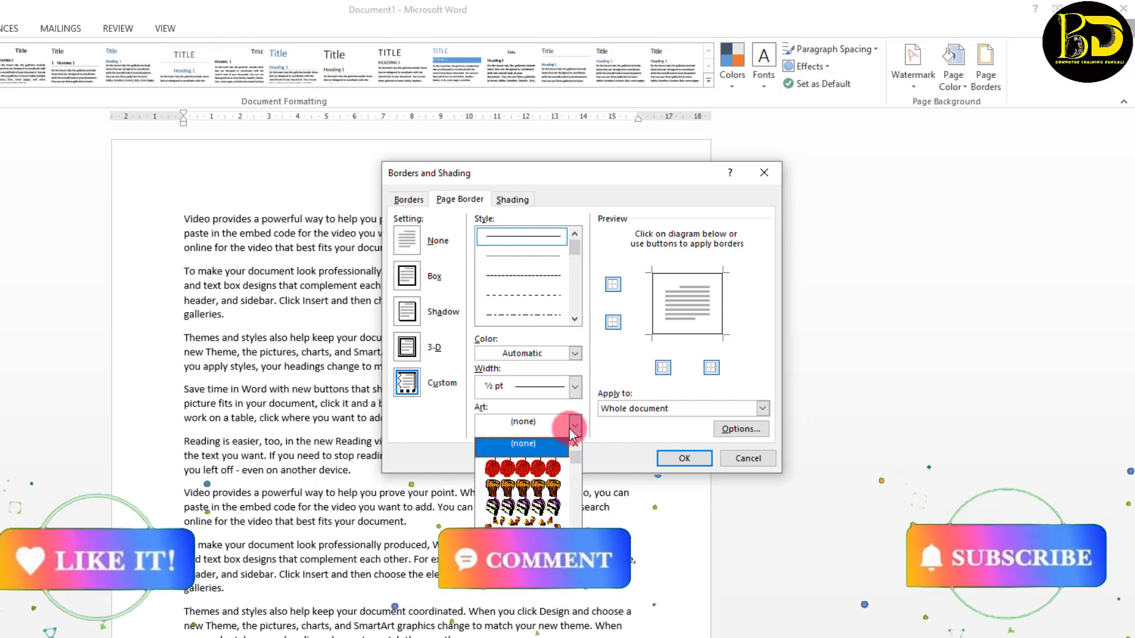
{"action": "left_click", "coordinate": [572, 425]}
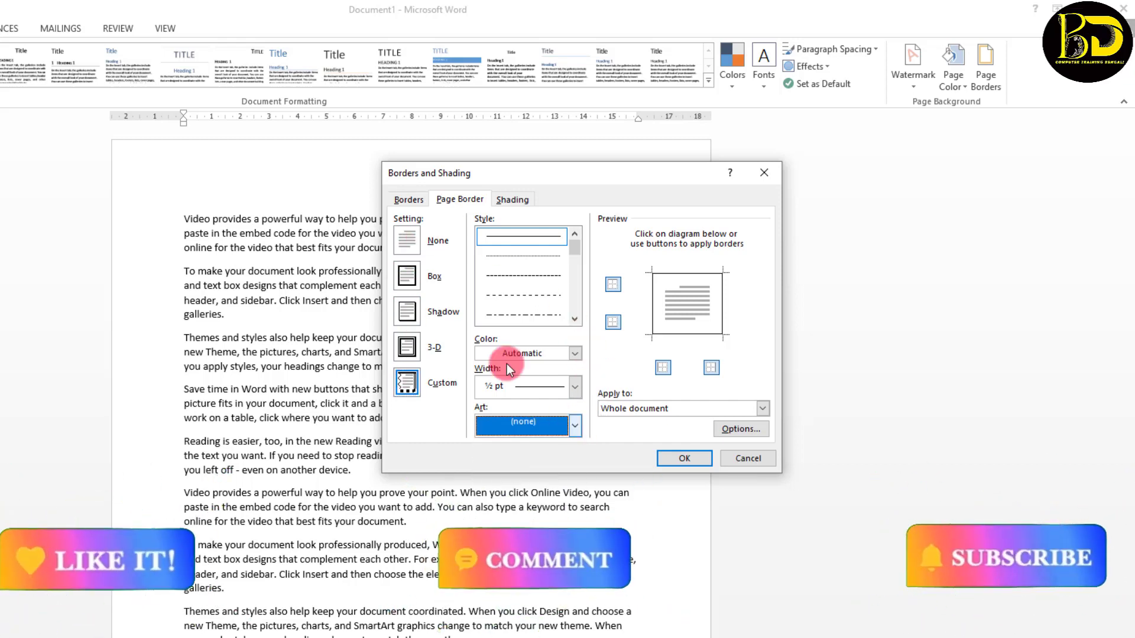
{"action": "left_click", "coordinate": [414, 278]}
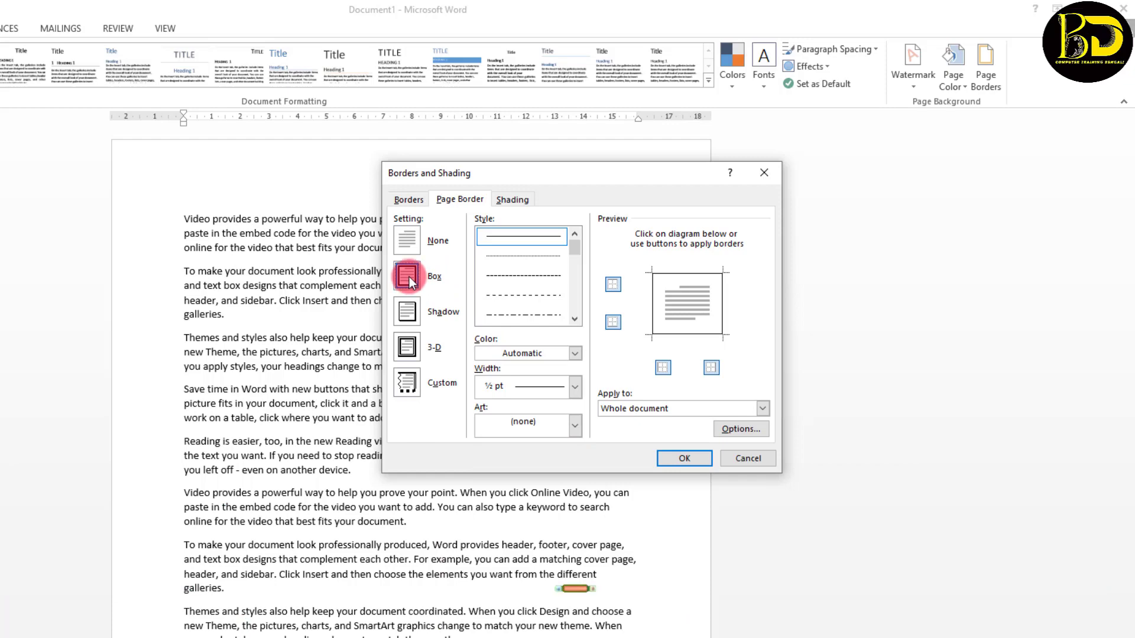
{"action": "left_click", "coordinate": [523, 273]}
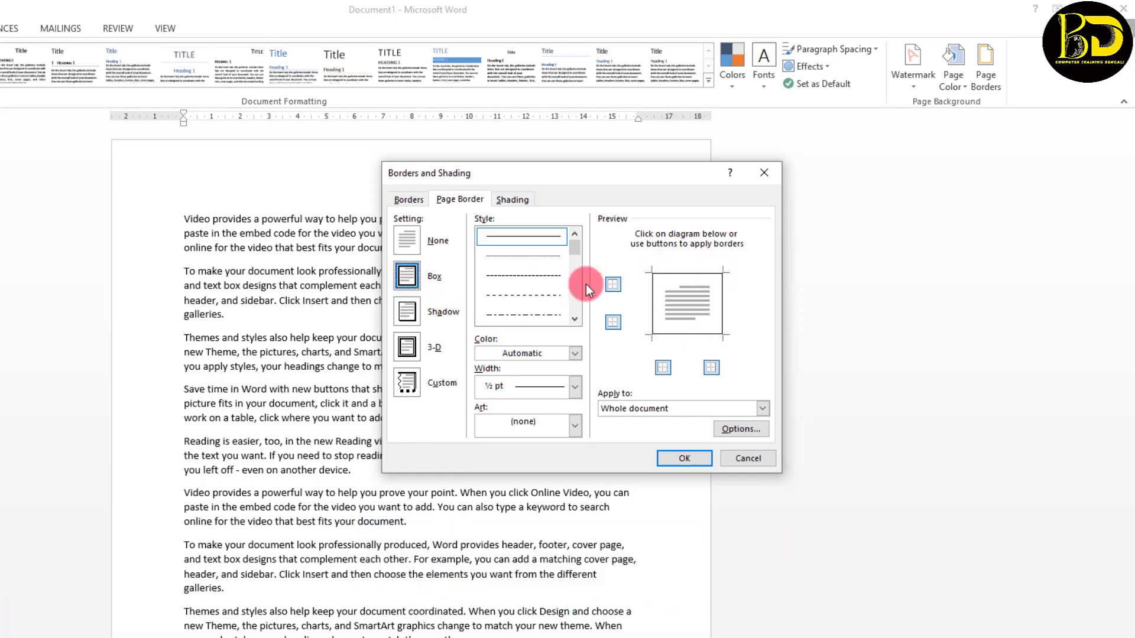
{"action": "left_click", "coordinate": [395, 314]}
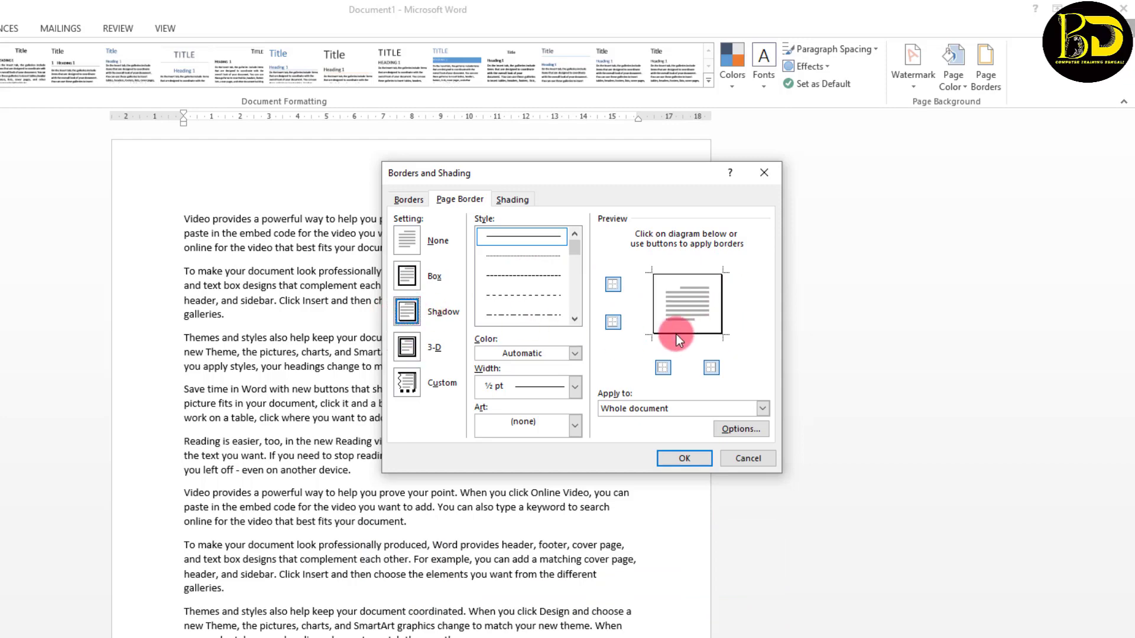
{"action": "left_click", "coordinate": [418, 278]}
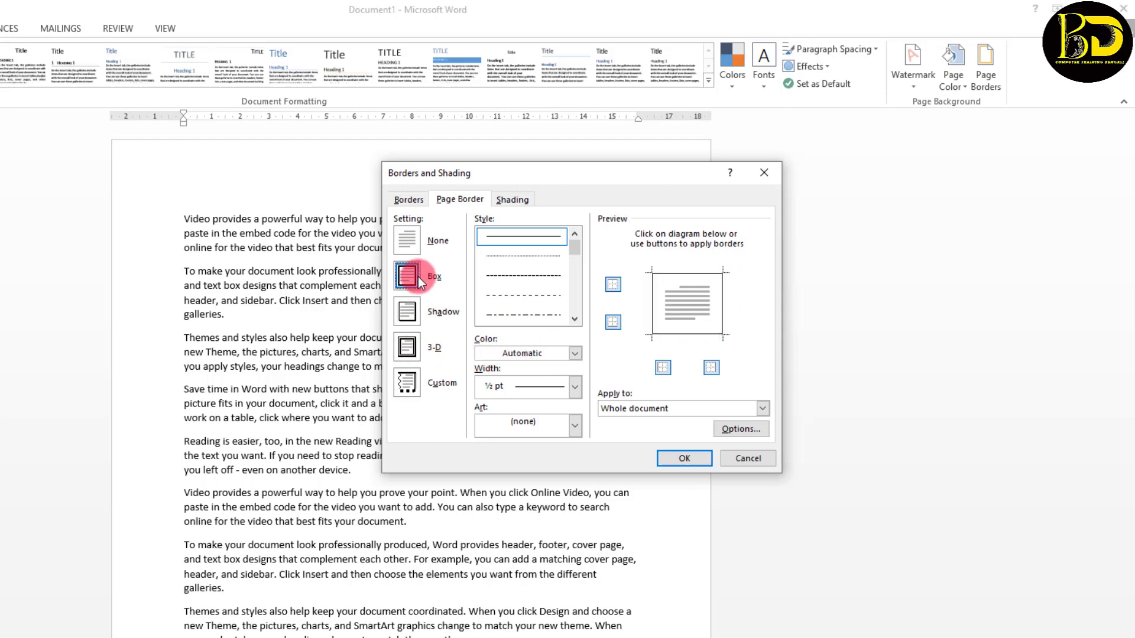
{"action": "left_click", "coordinate": [670, 308]}
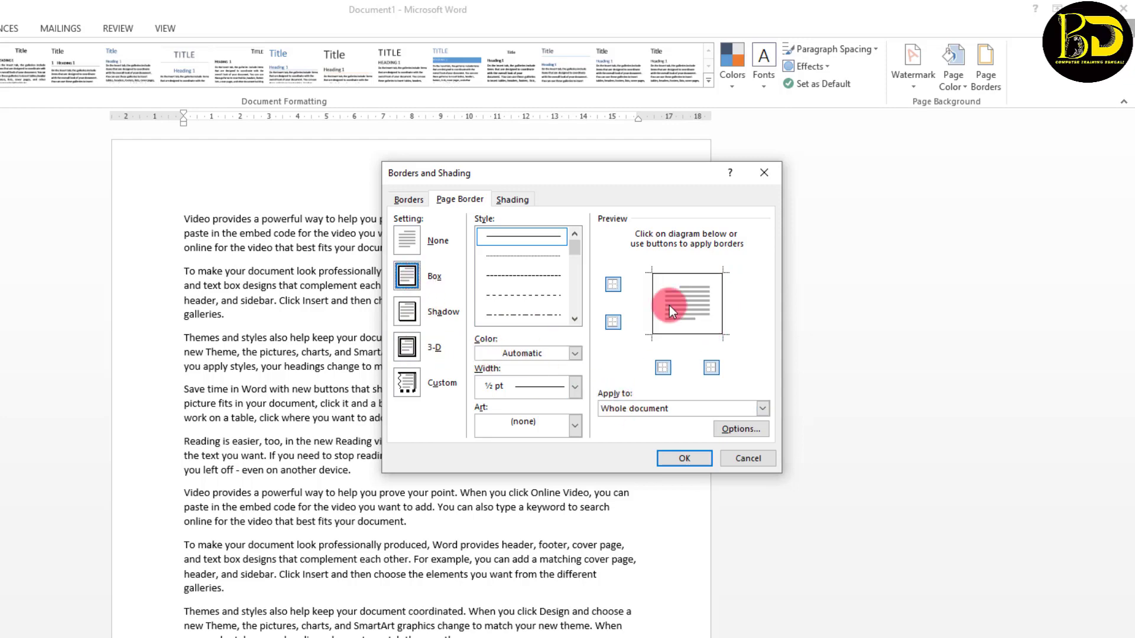
{"action": "left_click", "coordinate": [686, 459]}
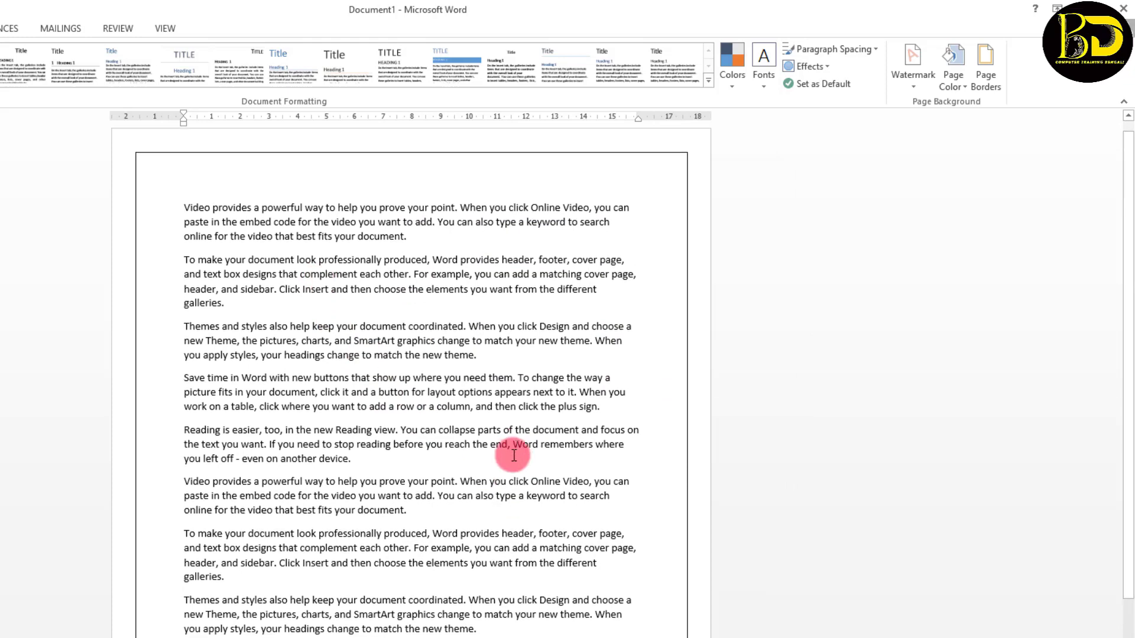
Change the page border to a Box with the thick 3 pt triple-line style
{"action": "scroll", "coordinate": [562, 577], "scroll_direction": "down", "scroll_amount": 5}
{"action": "scroll", "coordinate": [562, 577], "scroll_direction": "down", "scroll_amount": 3}
{"action": "scroll", "coordinate": [563, 578], "scroll_direction": "up", "scroll_amount": 2}
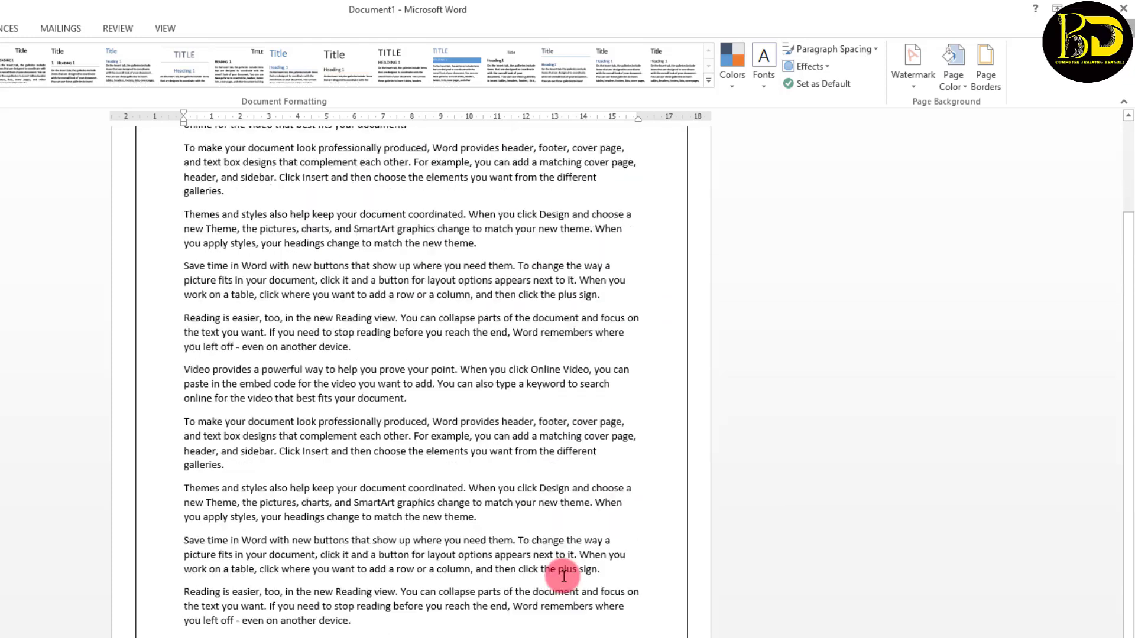
{"action": "scroll", "coordinate": [563, 577], "scroll_direction": "up", "scroll_amount": 5}
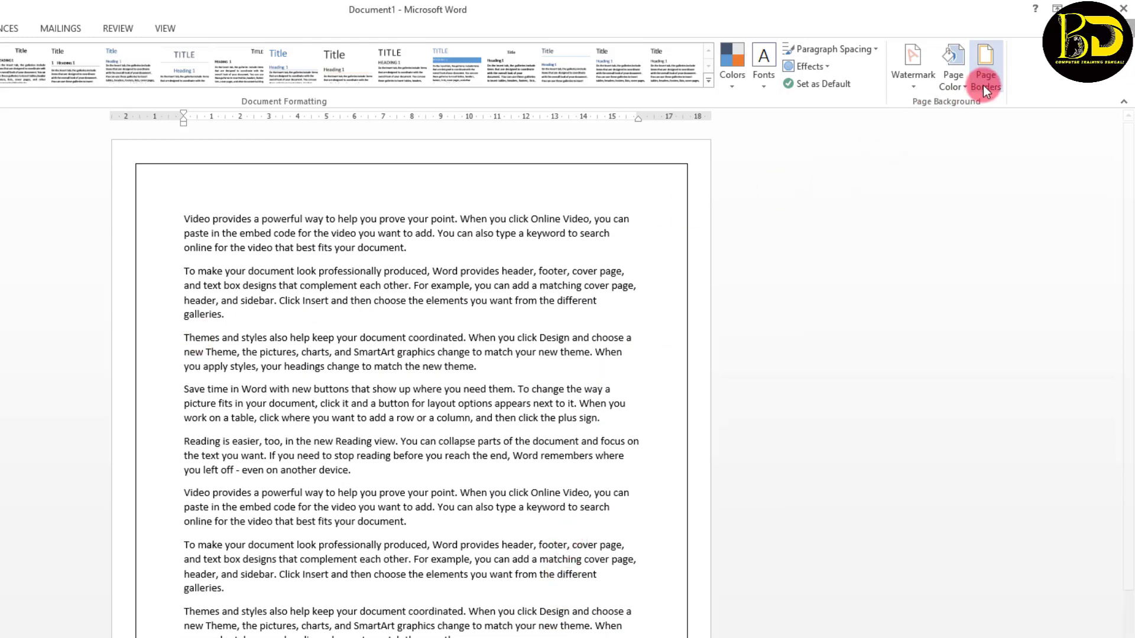
{"action": "left_click", "coordinate": [984, 81]}
{"action": "left_click", "coordinate": [419, 313]}
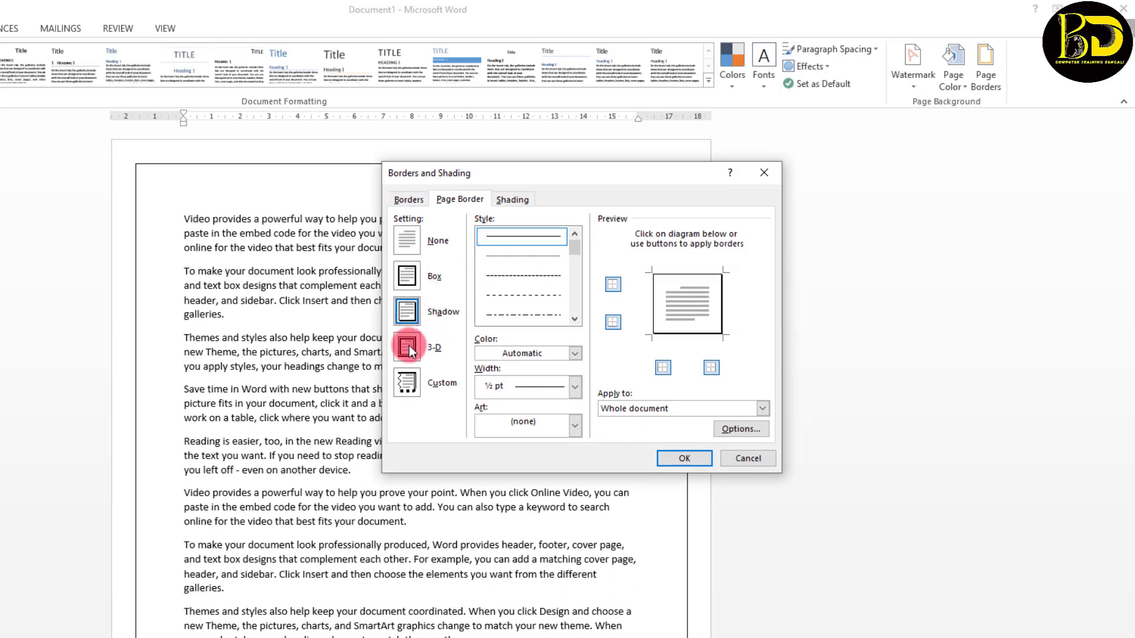
{"action": "left_click", "coordinate": [408, 347]}
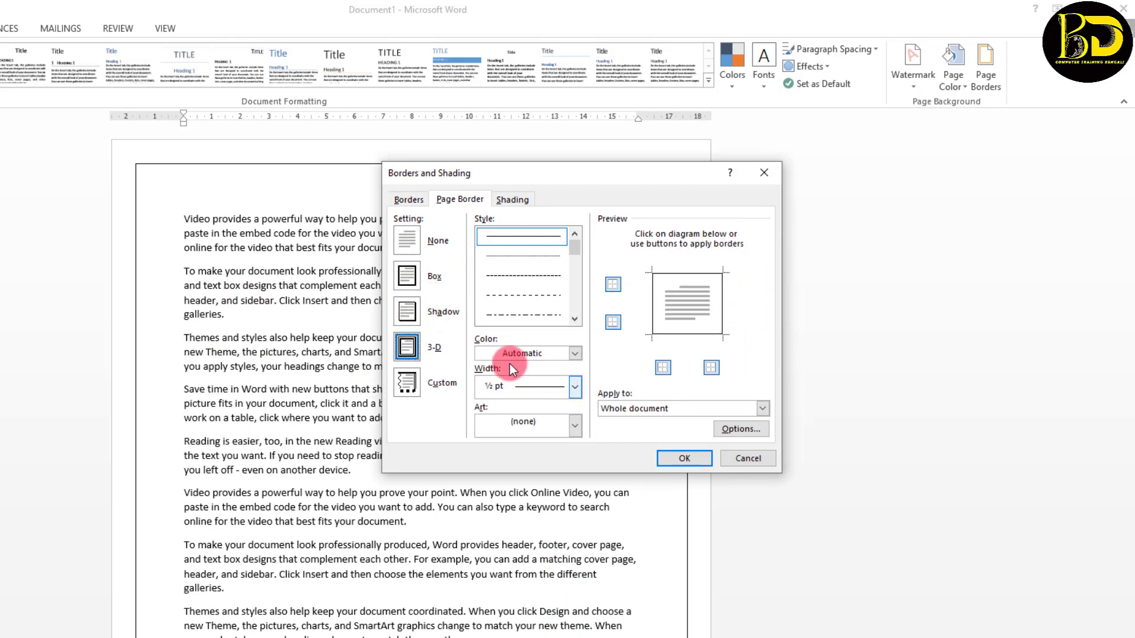
{"action": "left_click", "coordinate": [412, 272]}
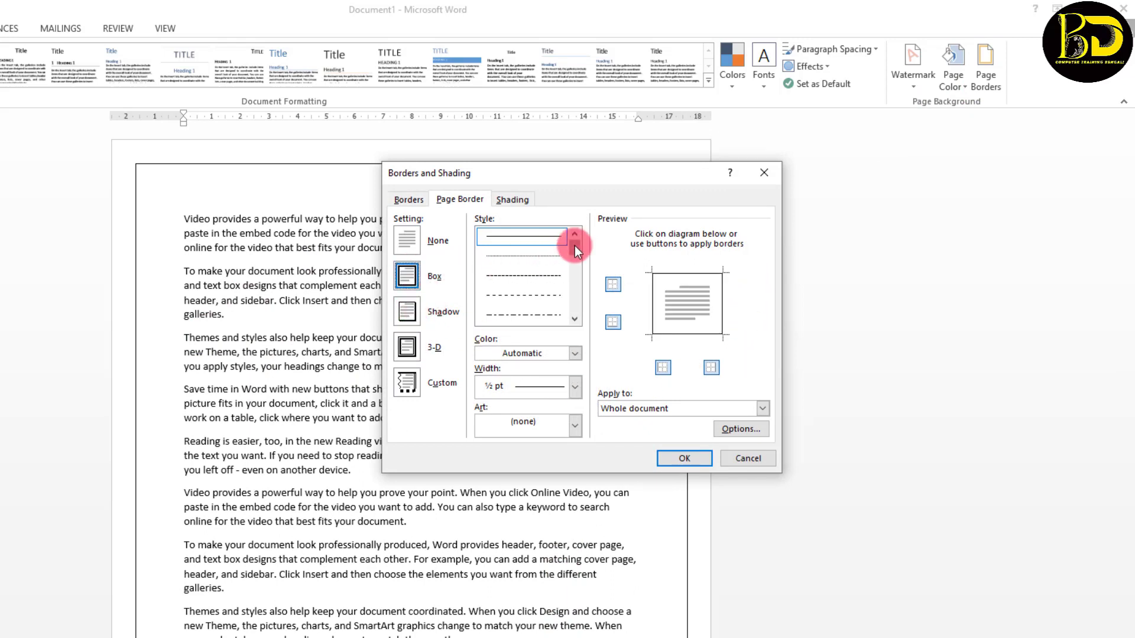
{"action": "left_click_drag", "start_coordinate": [573, 243], "coordinate": [574, 282]}
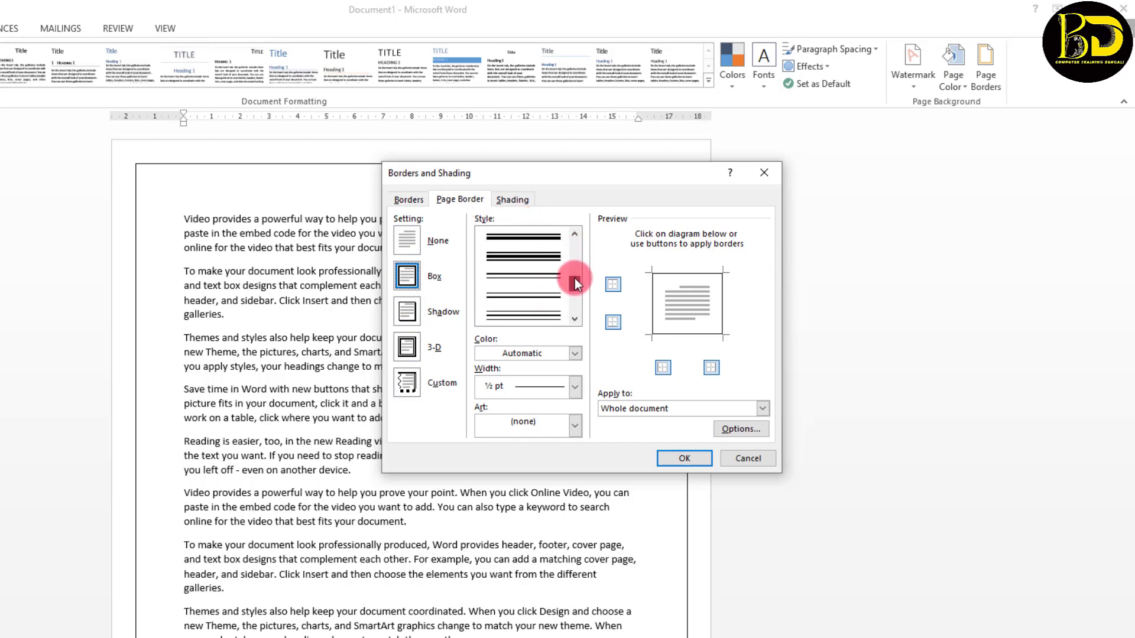
{"action": "left_click", "coordinate": [527, 257]}
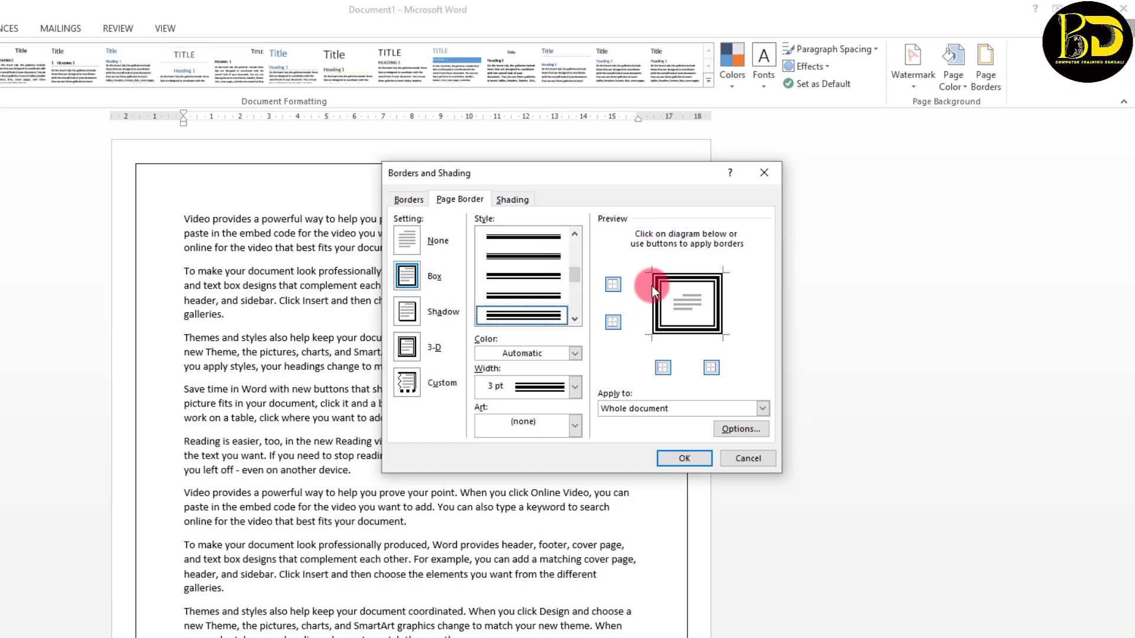
{"action": "left_click", "coordinate": [684, 458]}
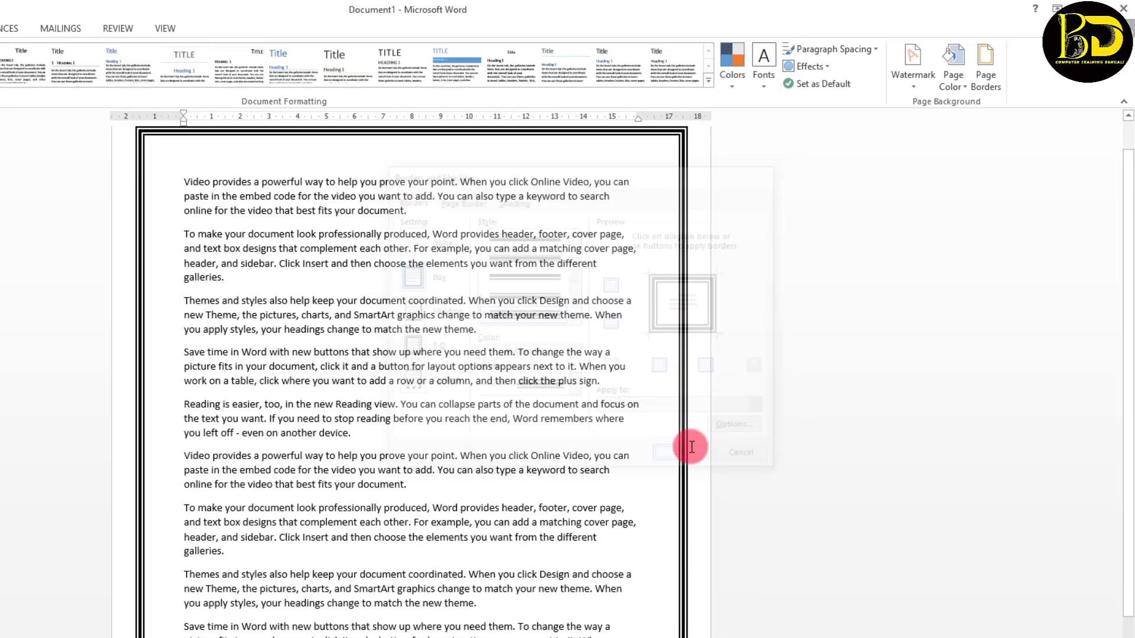
{"action": "scroll", "coordinate": [621, 455], "scroll_direction": "up", "scroll_amount": 1}
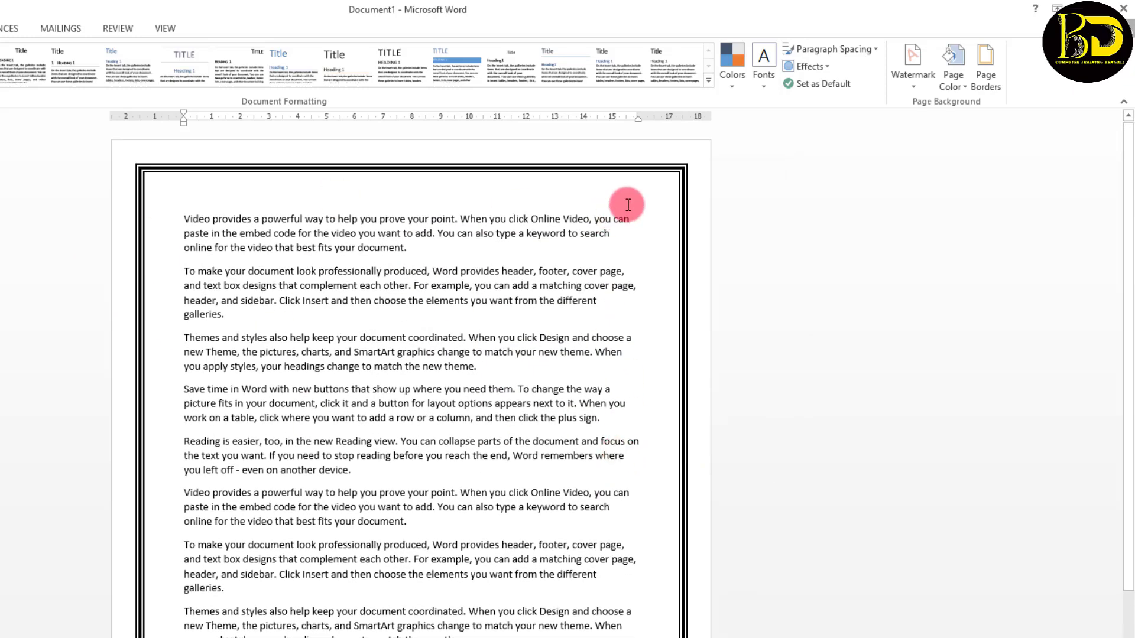
Change the page border colour to red
{"action": "left_click", "coordinate": [986, 77]}
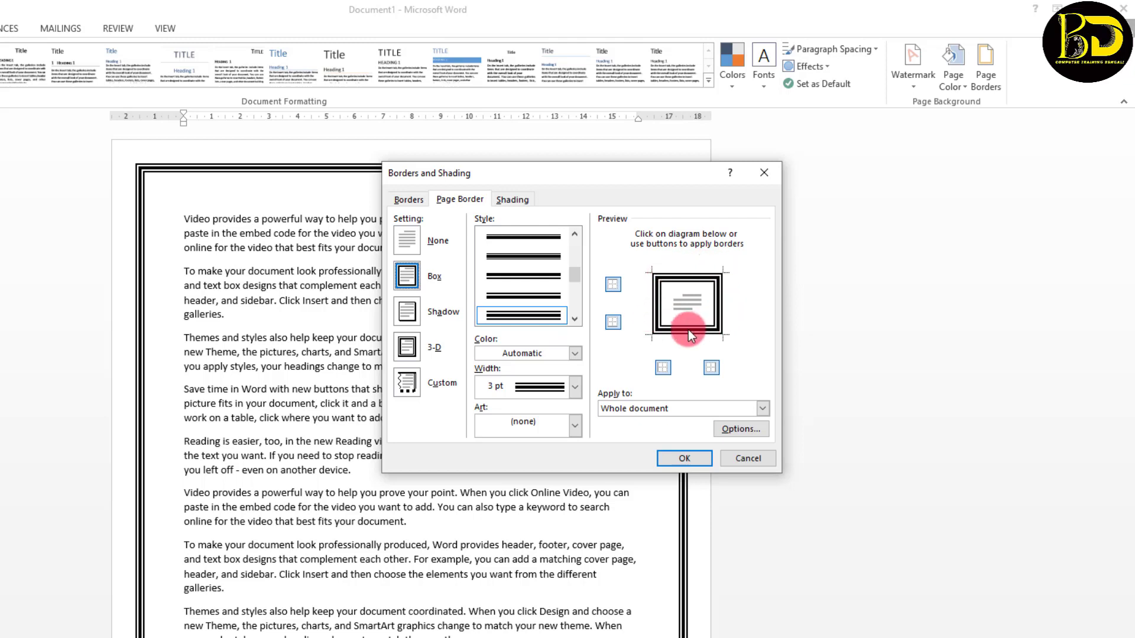
{"action": "left_click", "coordinate": [575, 352]}
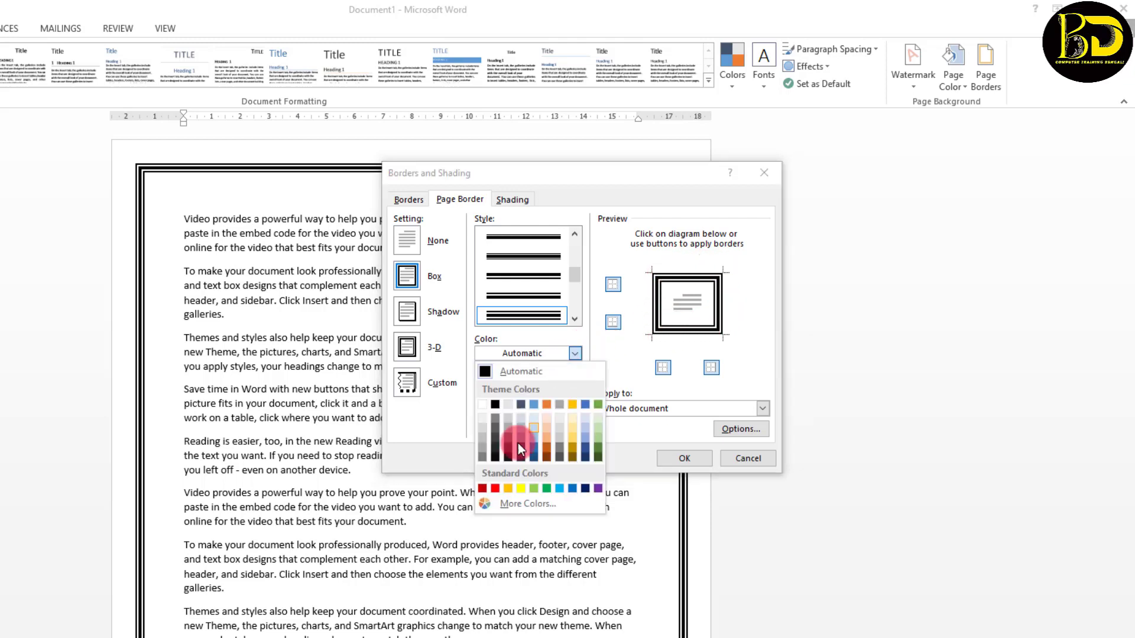
{"action": "left_click", "coordinate": [499, 489]}
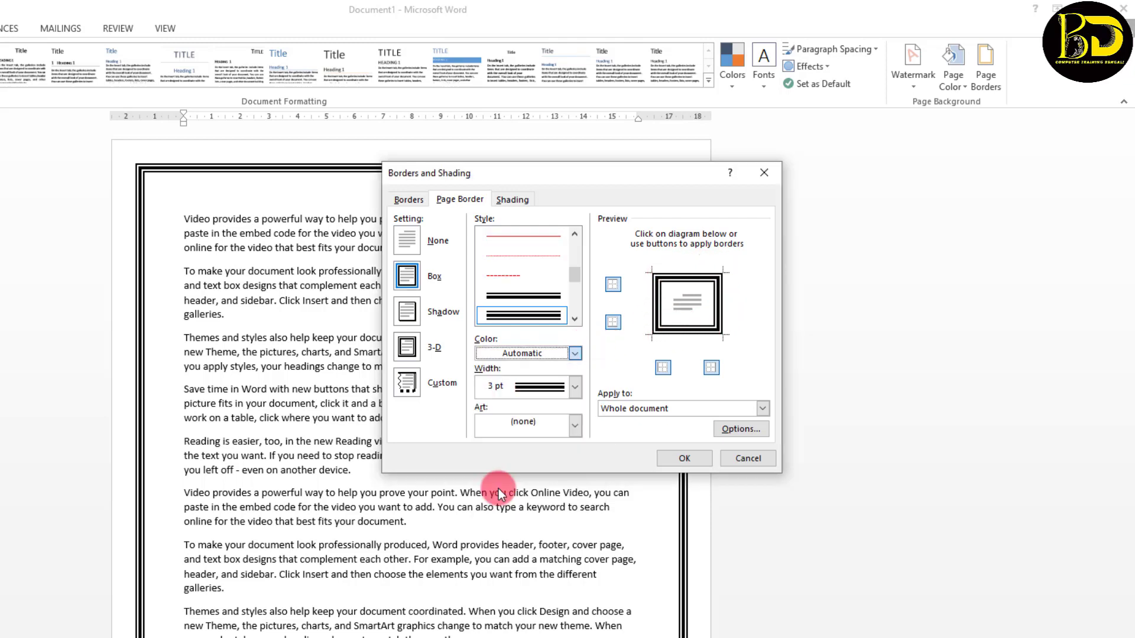
{"action": "left_click", "coordinate": [685, 459]}
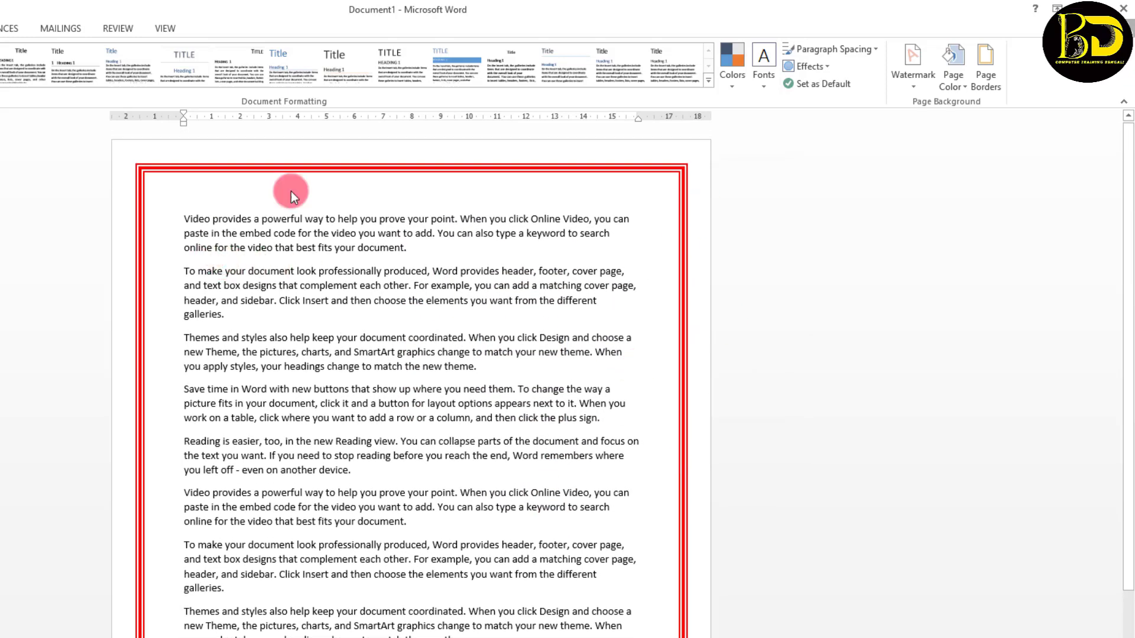
Set the red page border width to ½ pt
{"action": "left_click", "coordinate": [994, 75]}
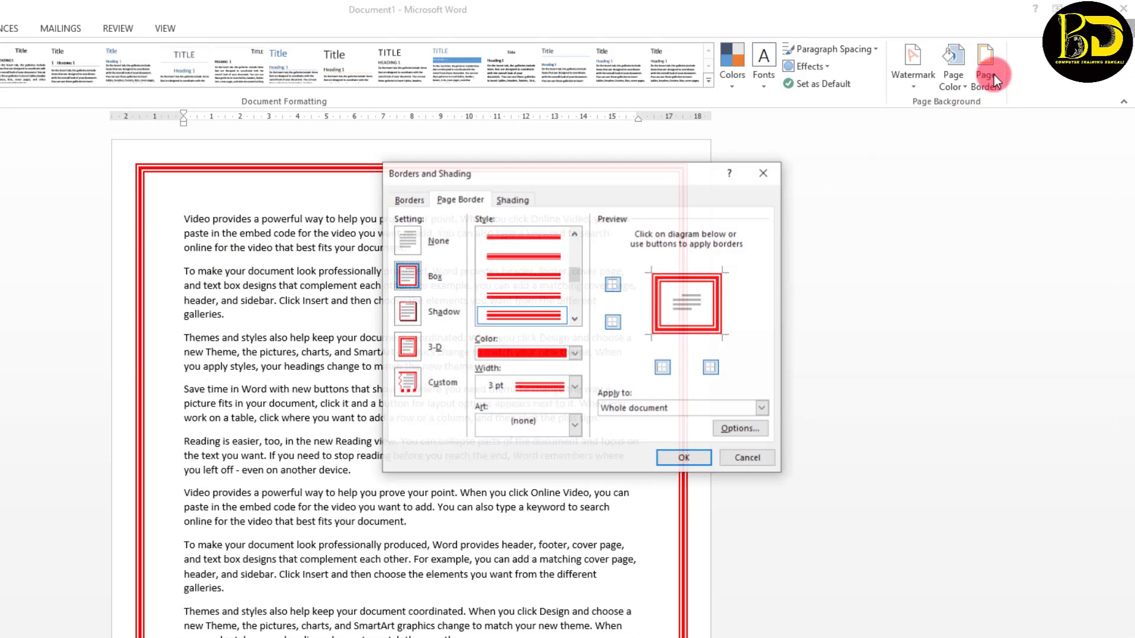
{"action": "left_click", "coordinate": [575, 388]}
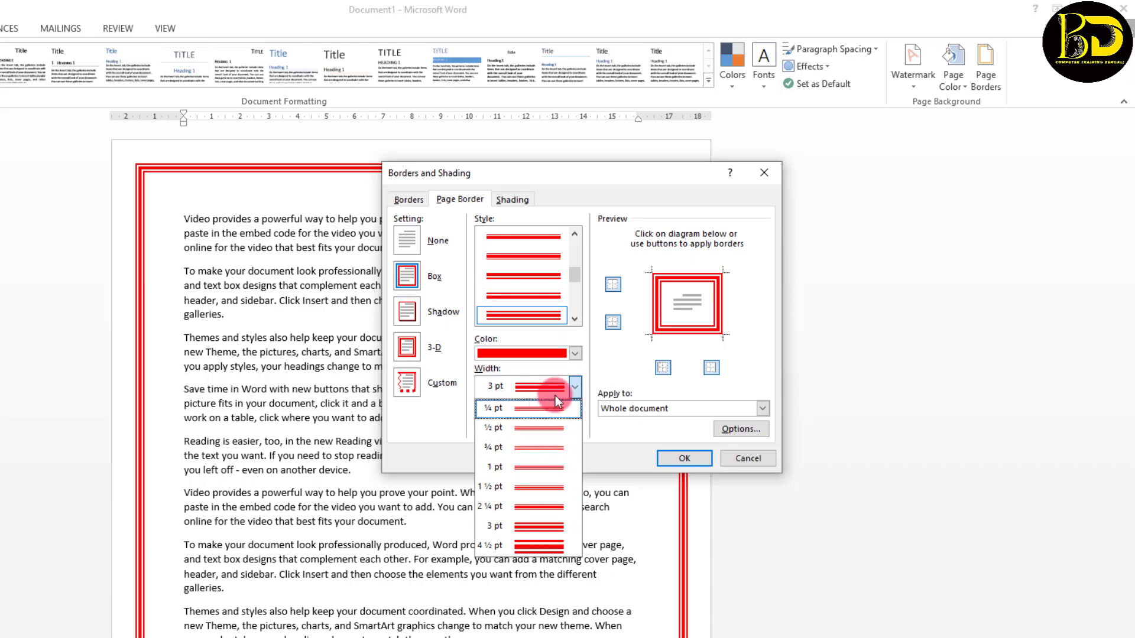
{"action": "left_click", "coordinate": [519, 429]}
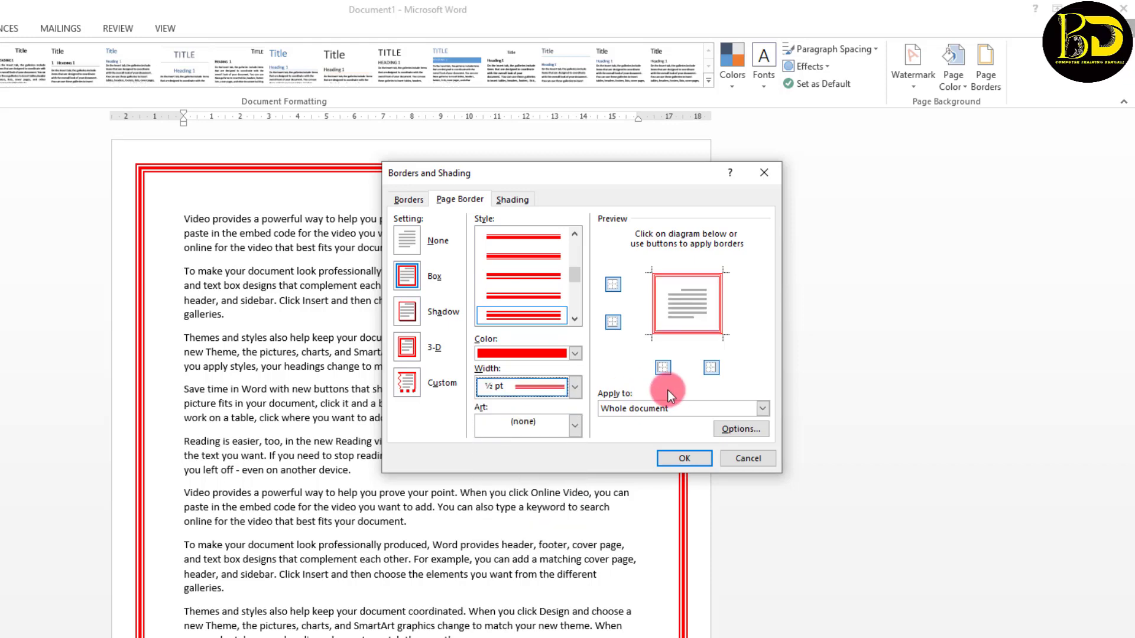
{"action": "left_click", "coordinate": [697, 458]}
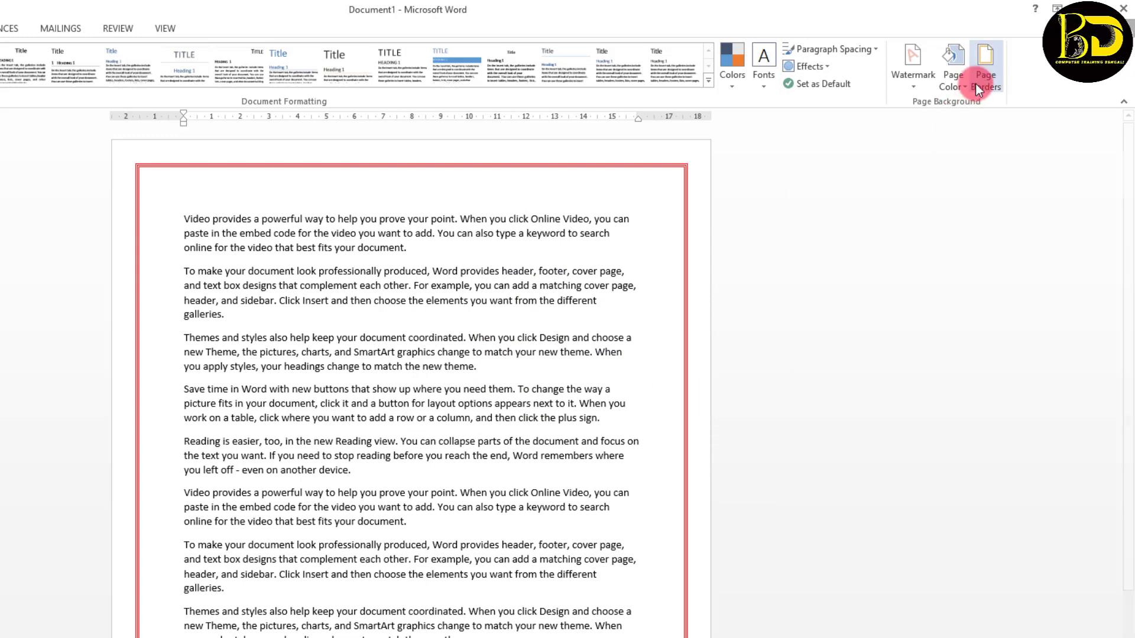
{"action": "left_click", "coordinate": [976, 84]}
Choose the green Christmas-tree art from the Art list as the page border
{"action": "left_click", "coordinate": [531, 424]}
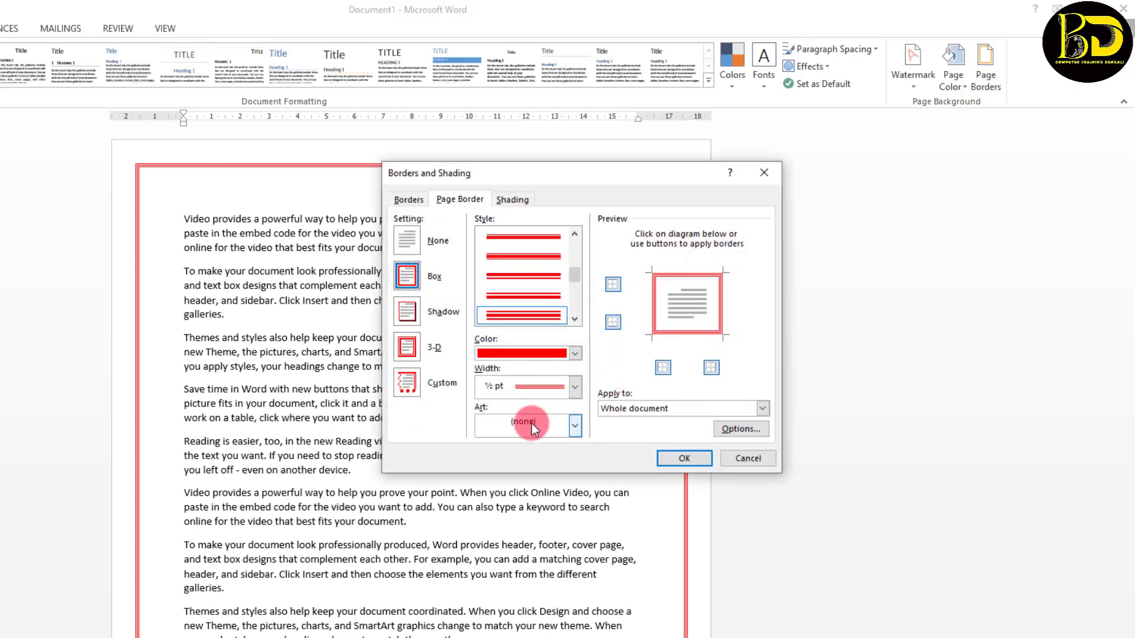
{"action": "left_click", "coordinate": [574, 425]}
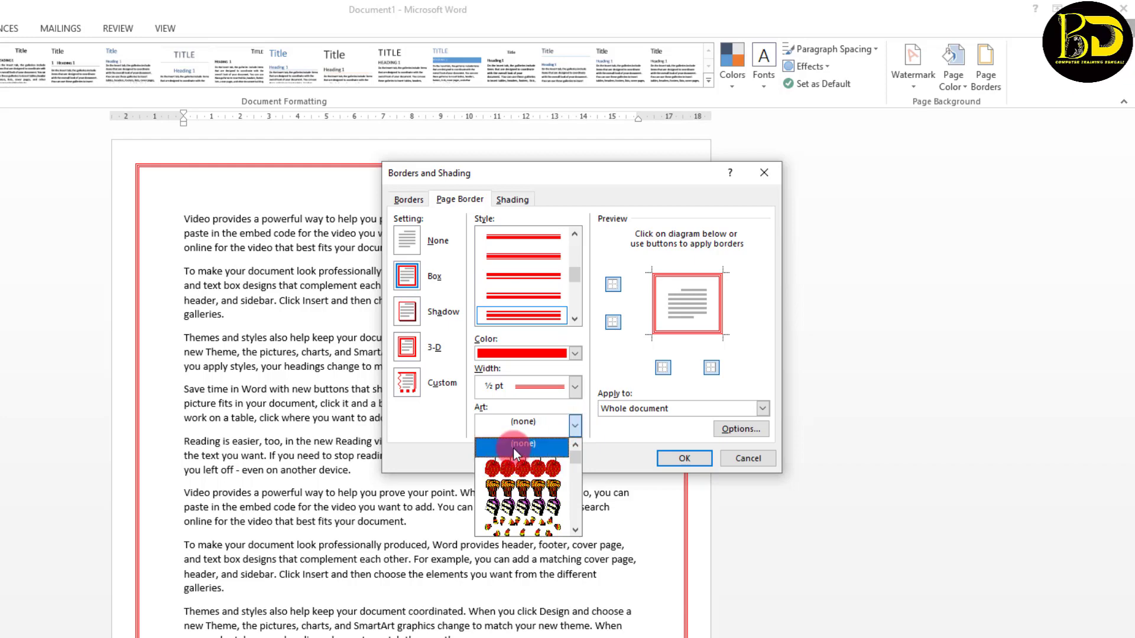
{"action": "left_click", "coordinate": [408, 195]}
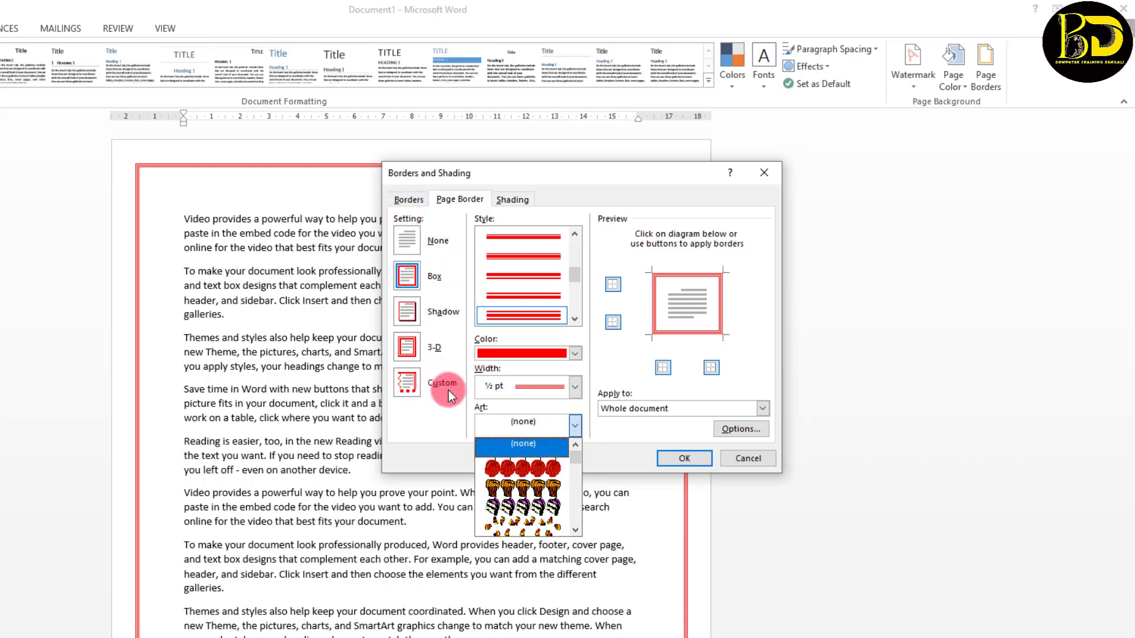
{"action": "left_click", "coordinate": [440, 367]}
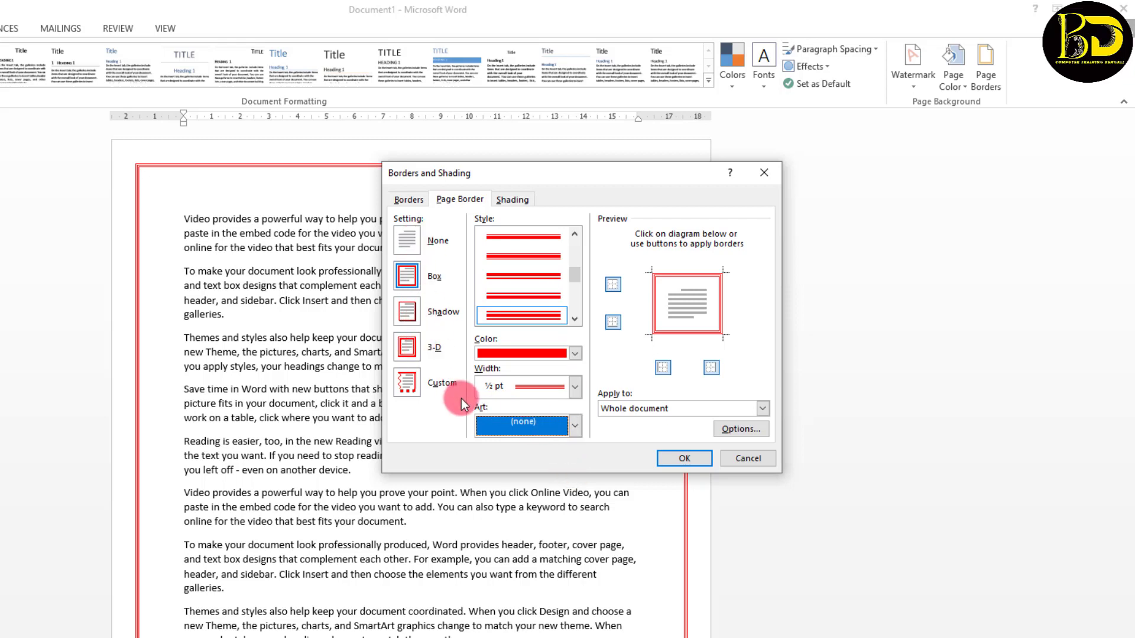
{"action": "left_click", "coordinate": [528, 425]}
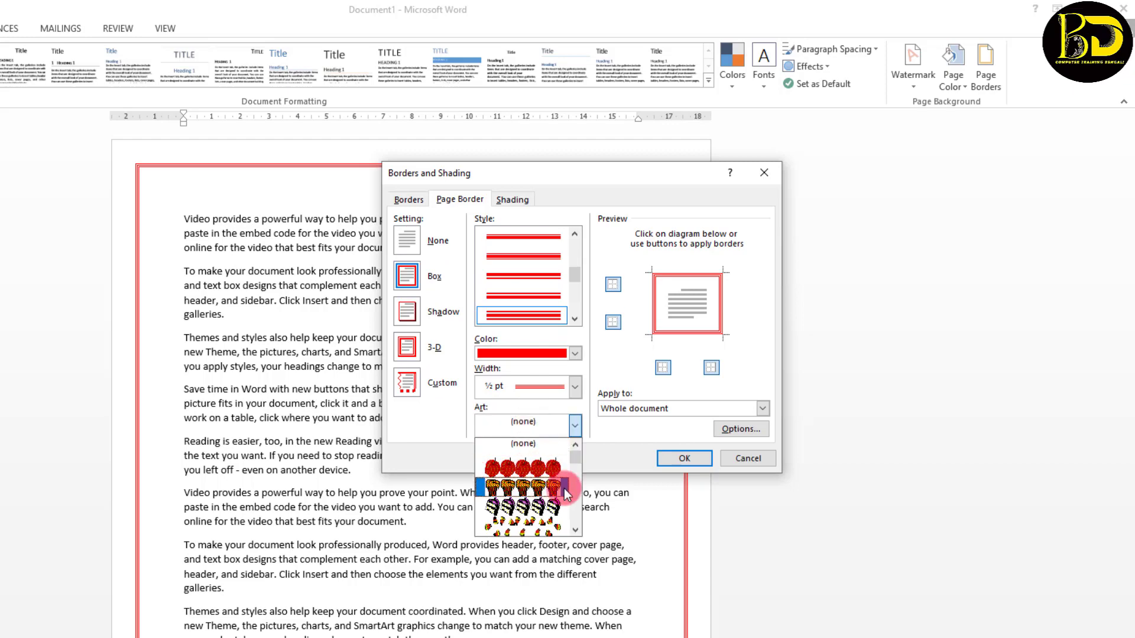
{"action": "left_click", "coordinate": [576, 530]}
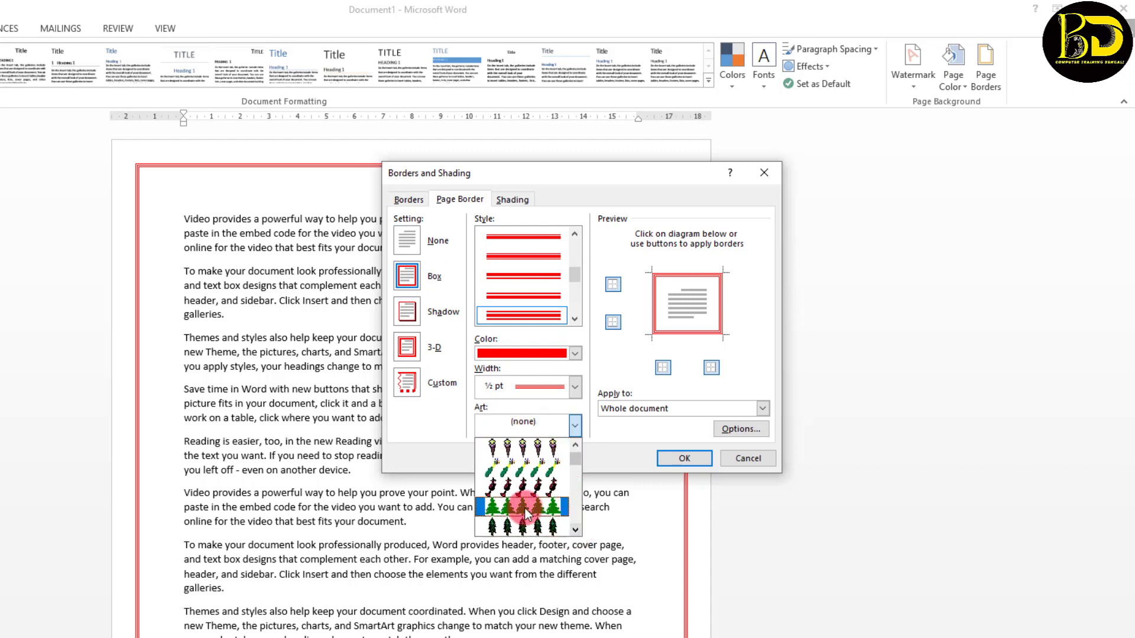
{"action": "left_click", "coordinate": [528, 512]}
{"action": "left_click", "coordinate": [684, 458]}
{"action": "scroll", "coordinate": [680, 459], "scroll_direction": "down", "scroll_amount": 1}
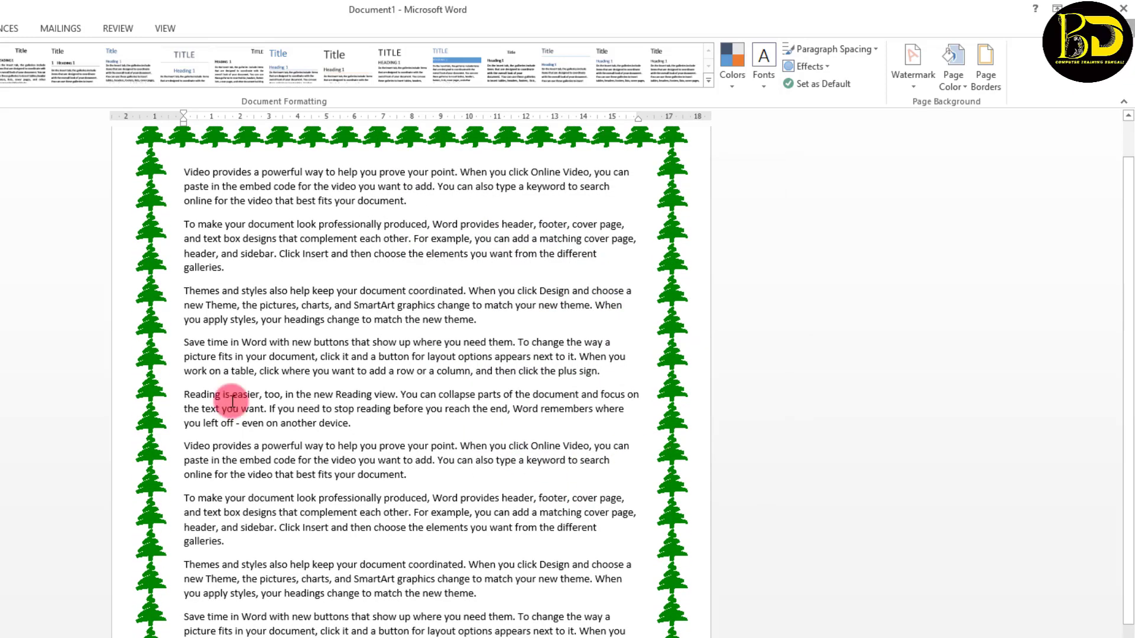
{"action": "scroll", "coordinate": [228, 398], "scroll_direction": "down", "scroll_amount": 3}
{"action": "scroll", "coordinate": [240, 378], "scroll_direction": "down", "scroll_amount": 3}
{"action": "scroll", "coordinate": [237, 414], "scroll_direction": "up", "scroll_amount": 4}
{"action": "scroll", "coordinate": [254, 378], "scroll_direction": "up", "scroll_amount": 2}
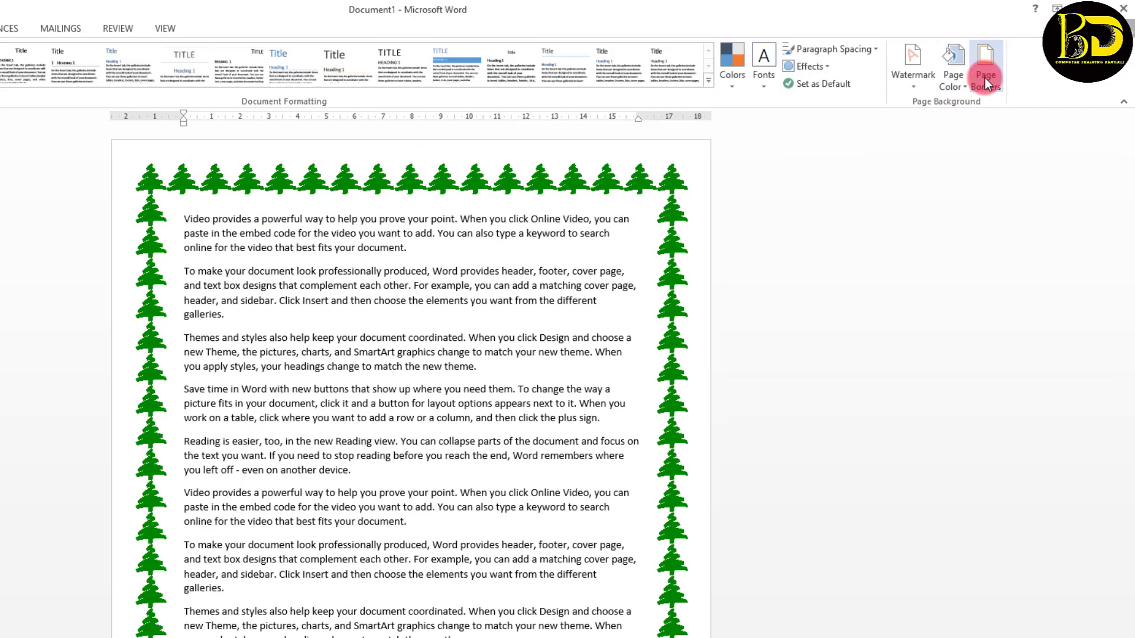
Test the tree border's top and bottom edges in the Page Borders preview, leaving both on
{"action": "scroll", "coordinate": [232, 253], "scroll_direction": "down", "scroll_amount": 5}
{"action": "scroll", "coordinate": [136, 473], "scroll_direction": "up", "scroll_amount": 2}
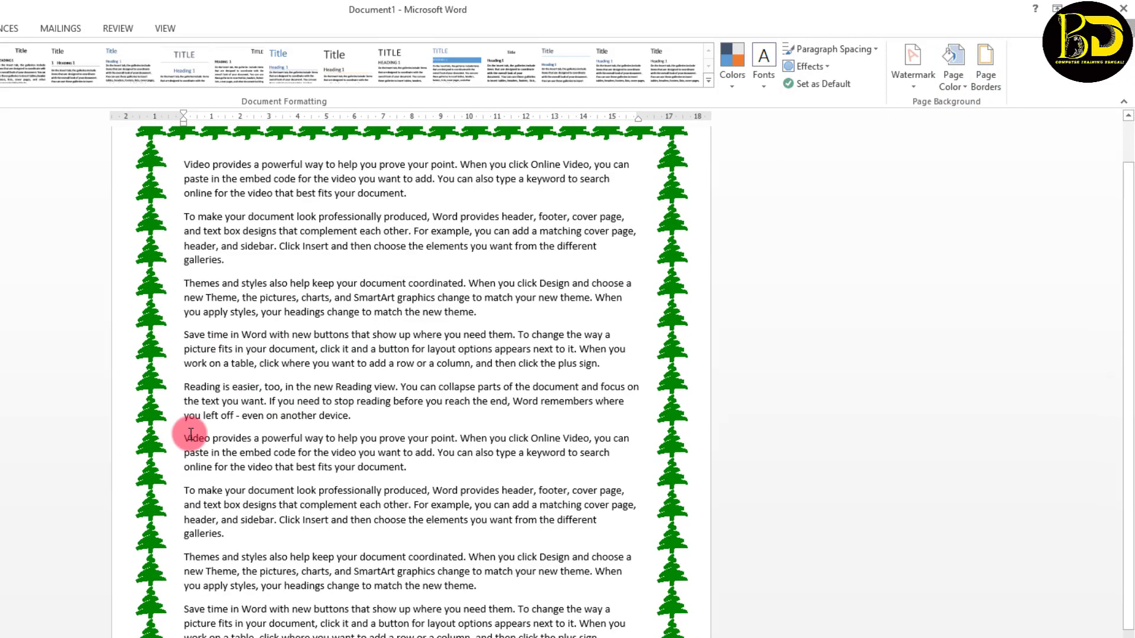
{"action": "scroll", "coordinate": [166, 366], "scroll_direction": "up", "scroll_amount": 3}
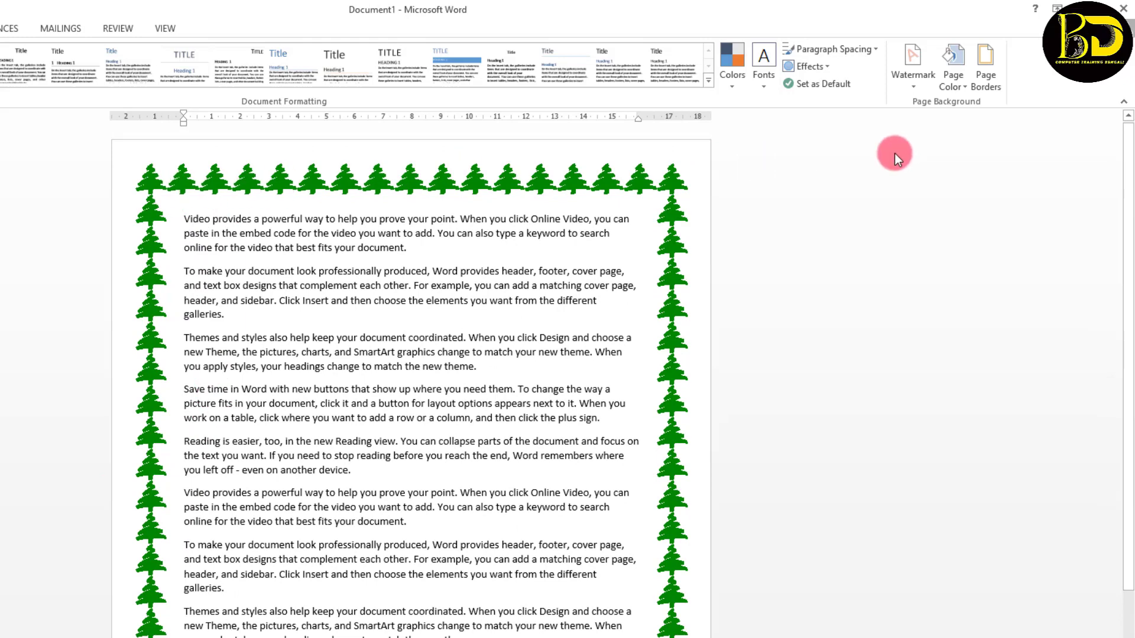
{"action": "left_click", "coordinate": [986, 69]}
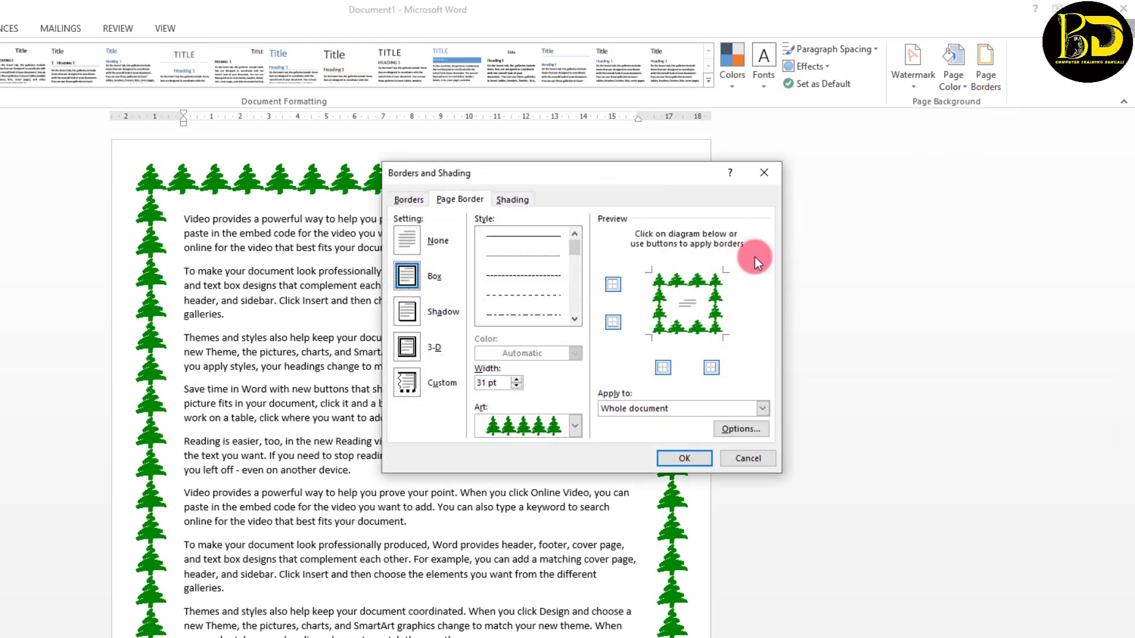
{"action": "left_click", "coordinate": [613, 288]}
{"action": "left_click", "coordinate": [614, 288]}
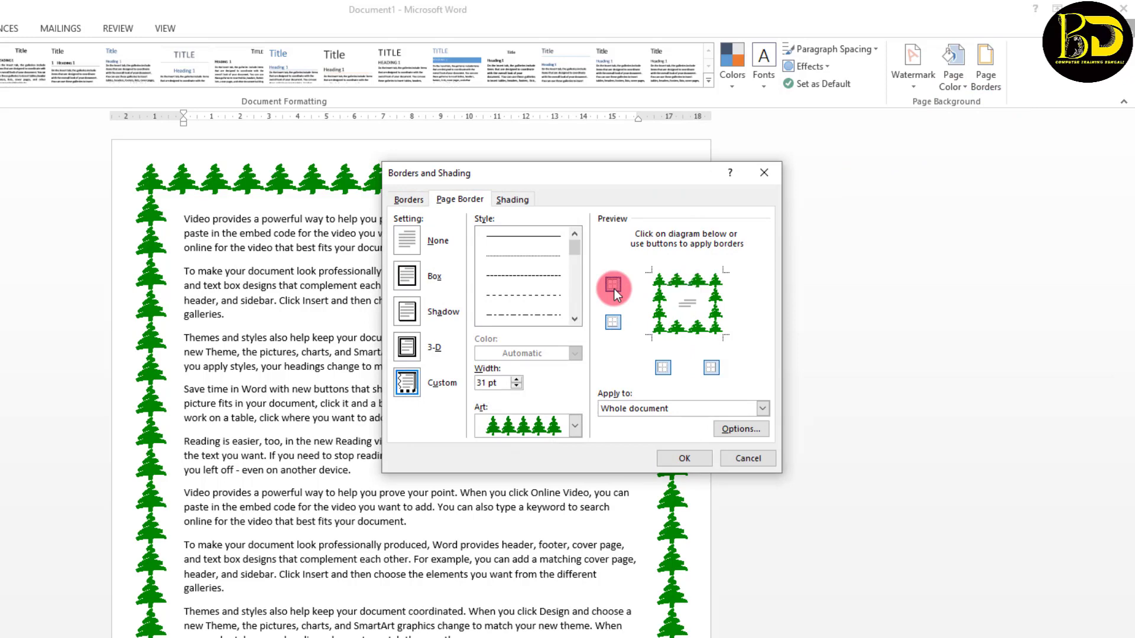
{"action": "left_click", "coordinate": [613, 322]}
{"action": "left_click", "coordinate": [613, 322]}
Test the left and right edges, then apply the tree border without its top edge
{"action": "left_click", "coordinate": [663, 367]}
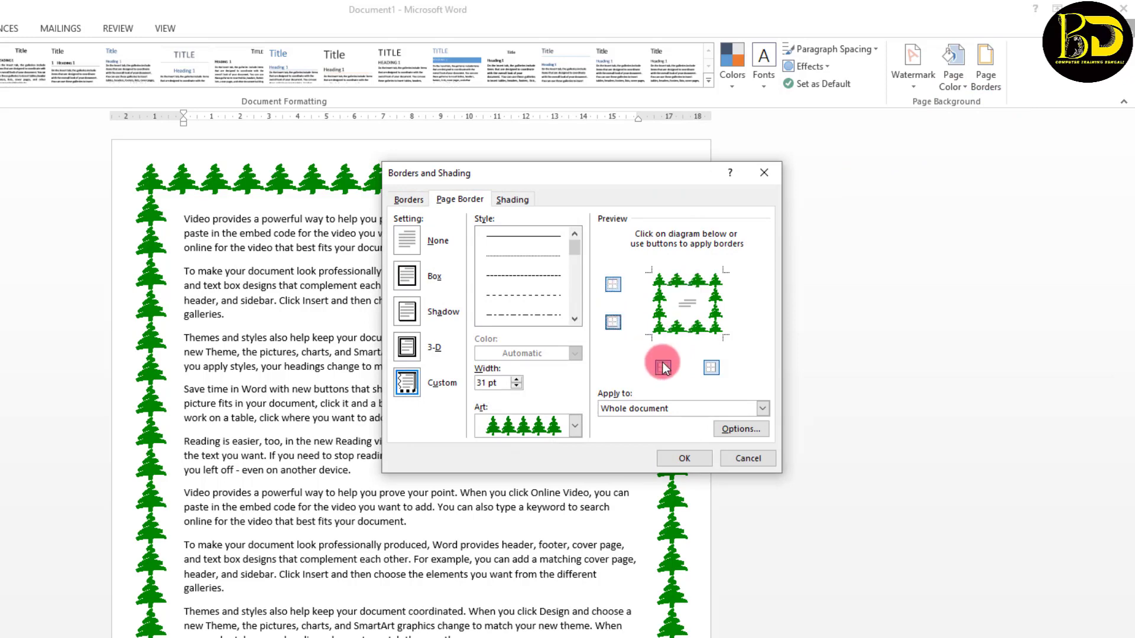
{"action": "left_click", "coordinate": [663, 367]}
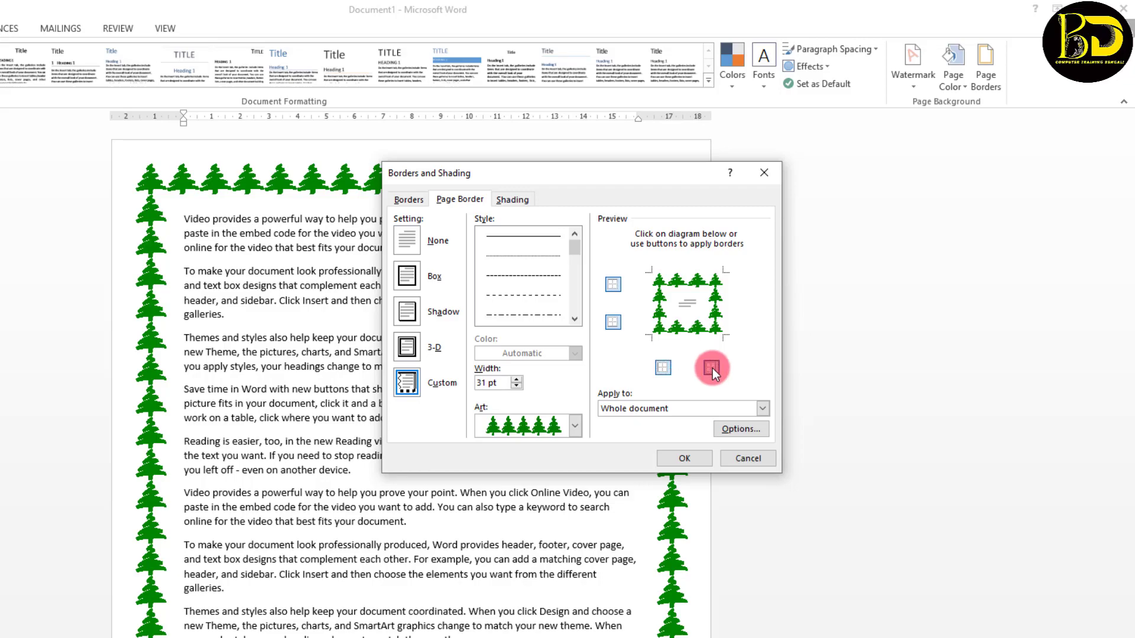
{"action": "left_click", "coordinate": [712, 367]}
{"action": "left_click", "coordinate": [712, 368]}
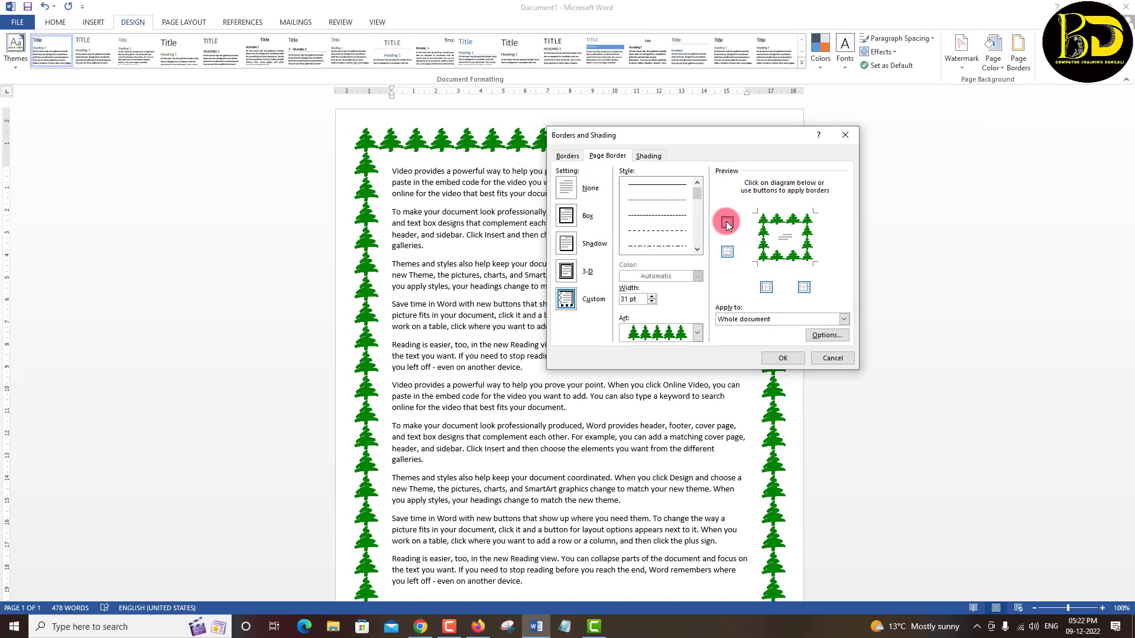
{"action": "left_click", "coordinate": [727, 222]}
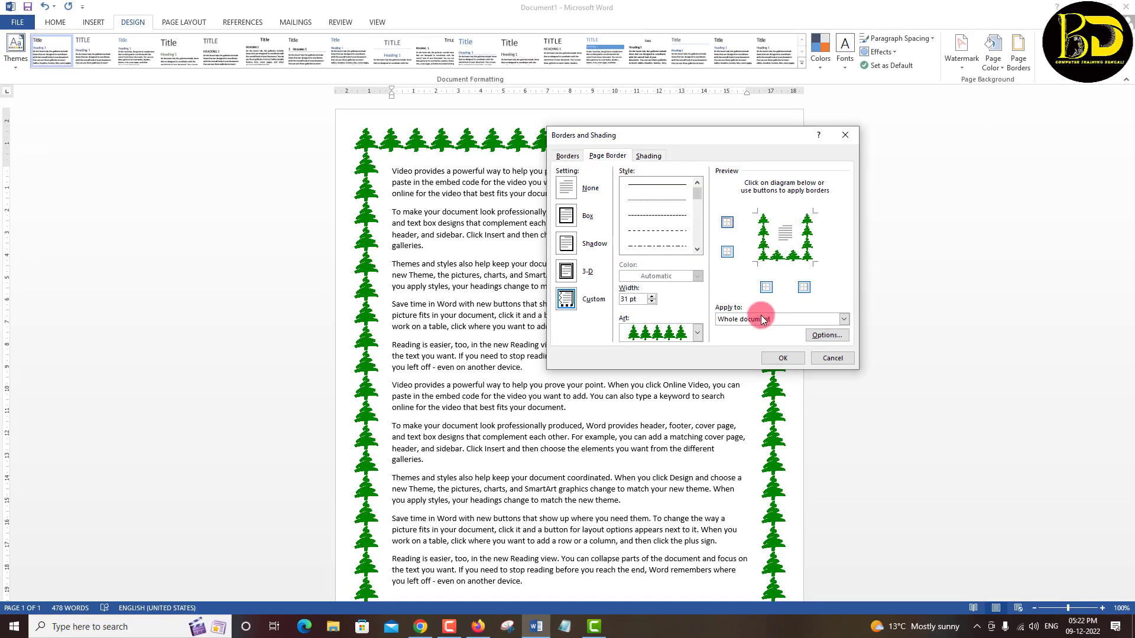
{"action": "left_click", "coordinate": [774, 355]}
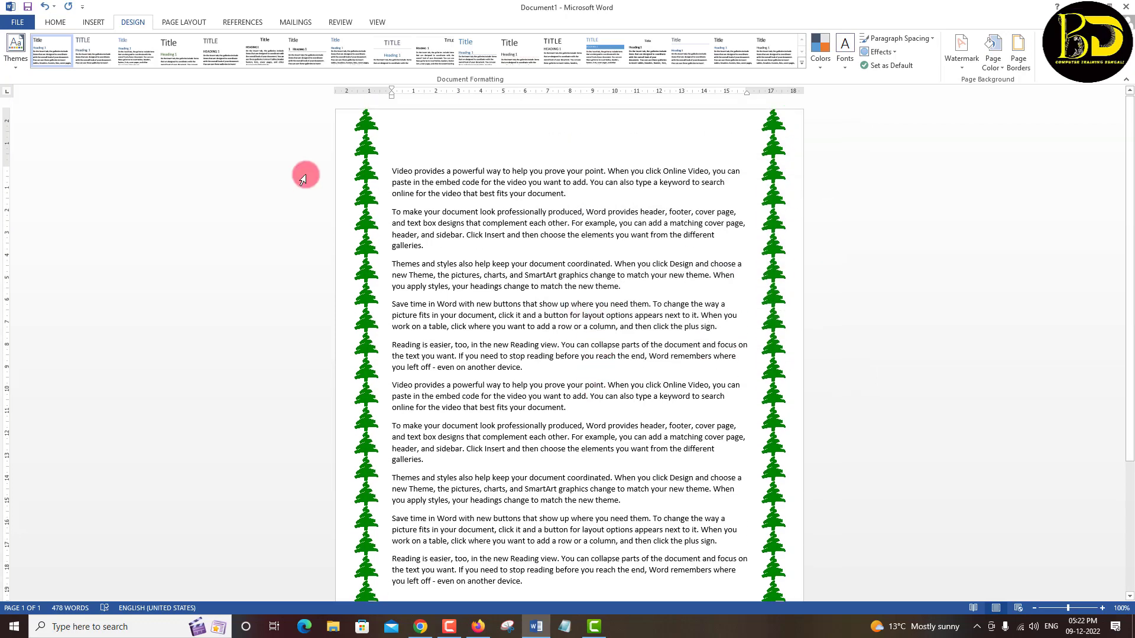
Restore the top edge so the tree border frames all four sides, then reopen the border art list
{"action": "scroll", "coordinate": [665, 236], "scroll_direction": "down", "scroll_amount": 3}
{"action": "scroll", "coordinate": [671, 245], "scroll_direction": "down", "scroll_amount": 2}
{"action": "scroll", "coordinate": [665, 195], "scroll_direction": "up", "scroll_amount": 3}
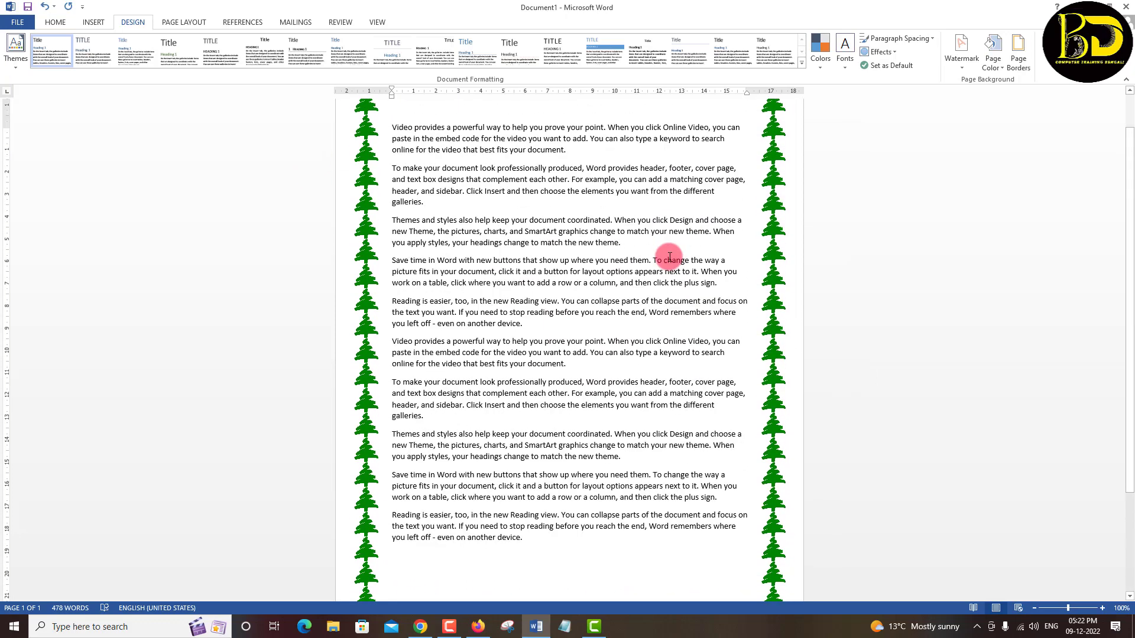
{"action": "scroll", "coordinate": [670, 257], "scroll_direction": "up", "scroll_amount": 2}
{"action": "left_click", "coordinate": [1018, 52]}
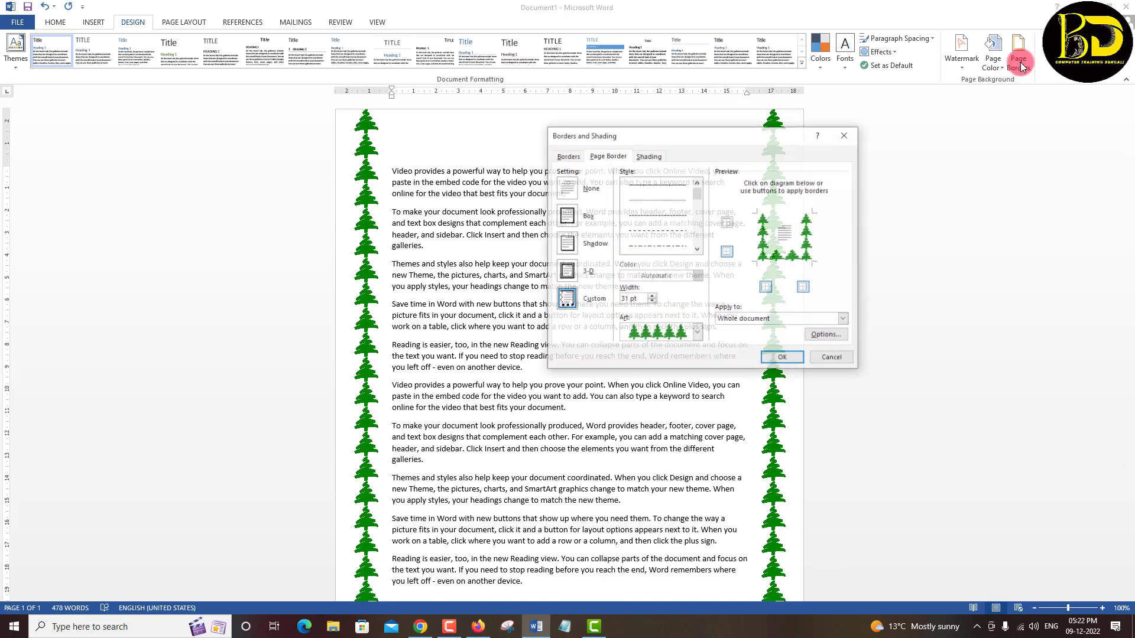
{"action": "left_click", "coordinate": [727, 223]}
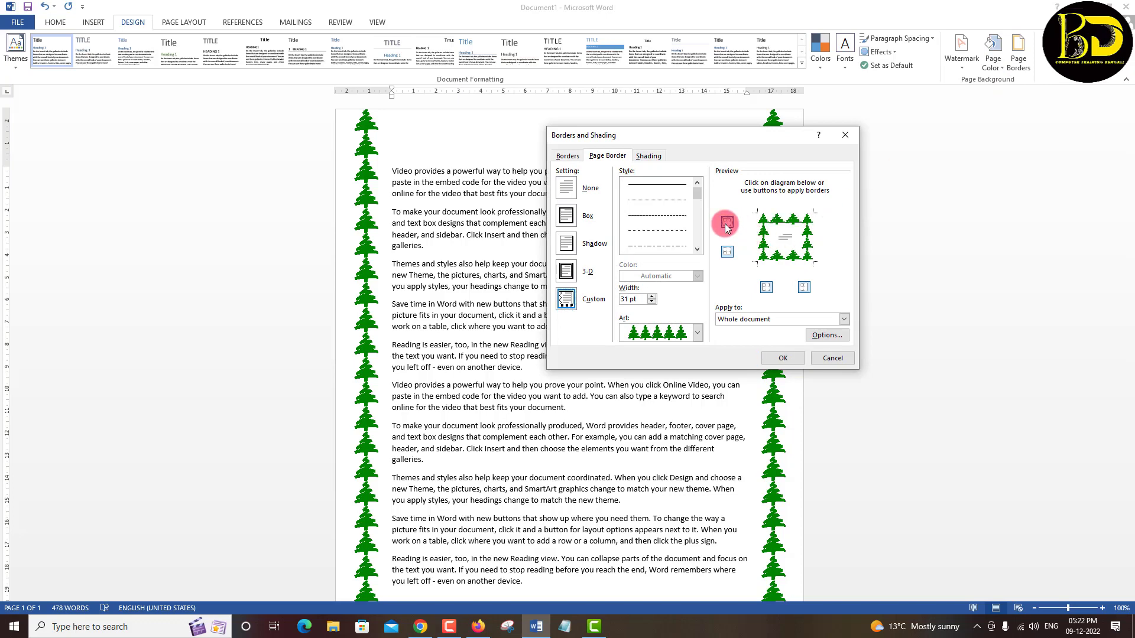
{"action": "left_click", "coordinate": [783, 358]}
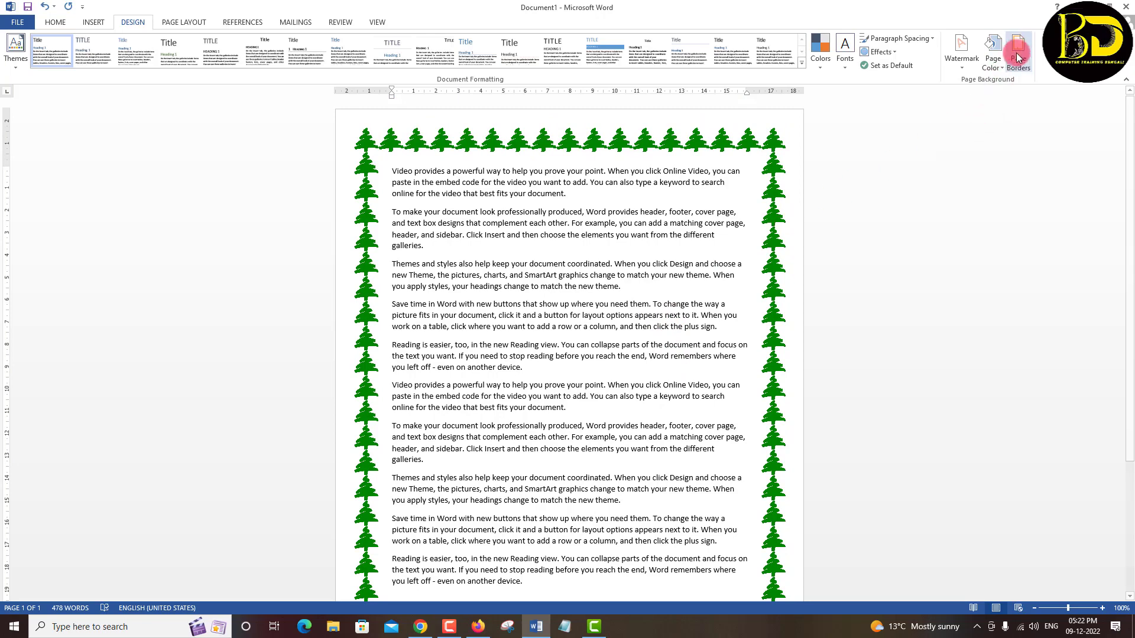
{"action": "left_click", "coordinate": [1018, 52]}
{"action": "left_click", "coordinate": [699, 332]}
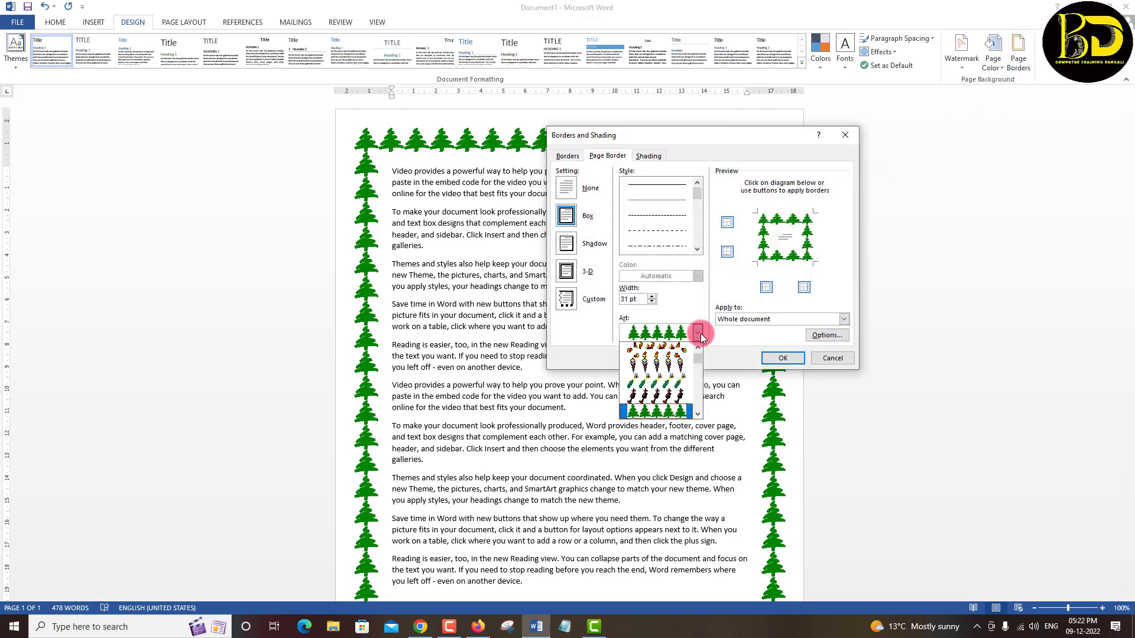
Clear the tree art and set the page border to a plain Box
{"action": "left_click", "coordinate": [701, 334]}
{"action": "left_click", "coordinate": [701, 333]}
{"action": "left_click", "coordinate": [698, 350]}
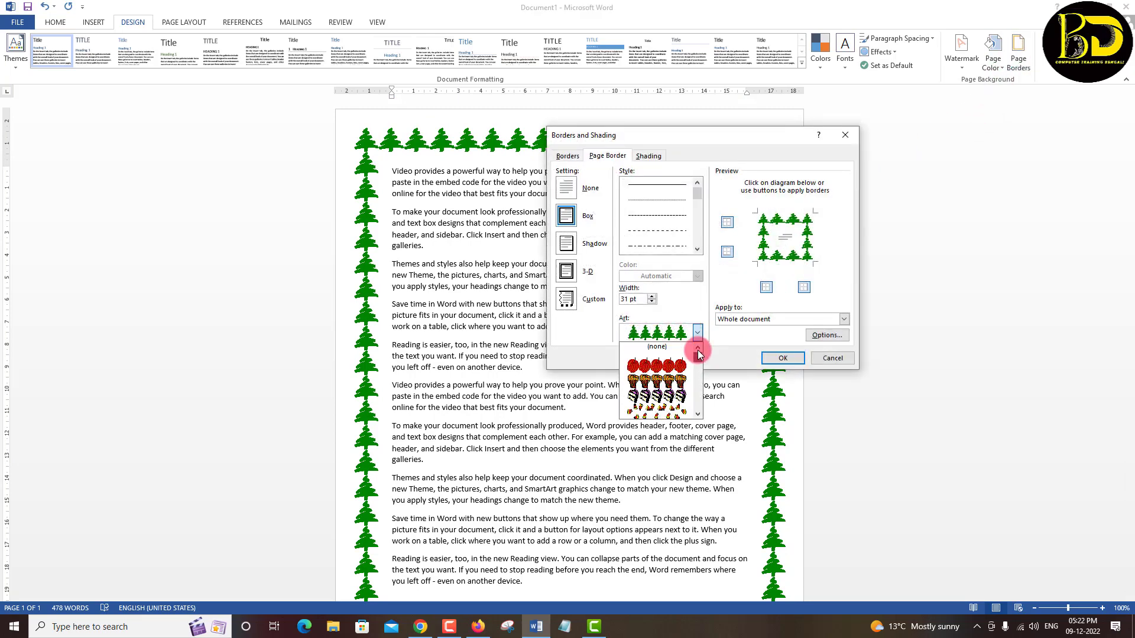
{"action": "left_click", "coordinate": [642, 349]}
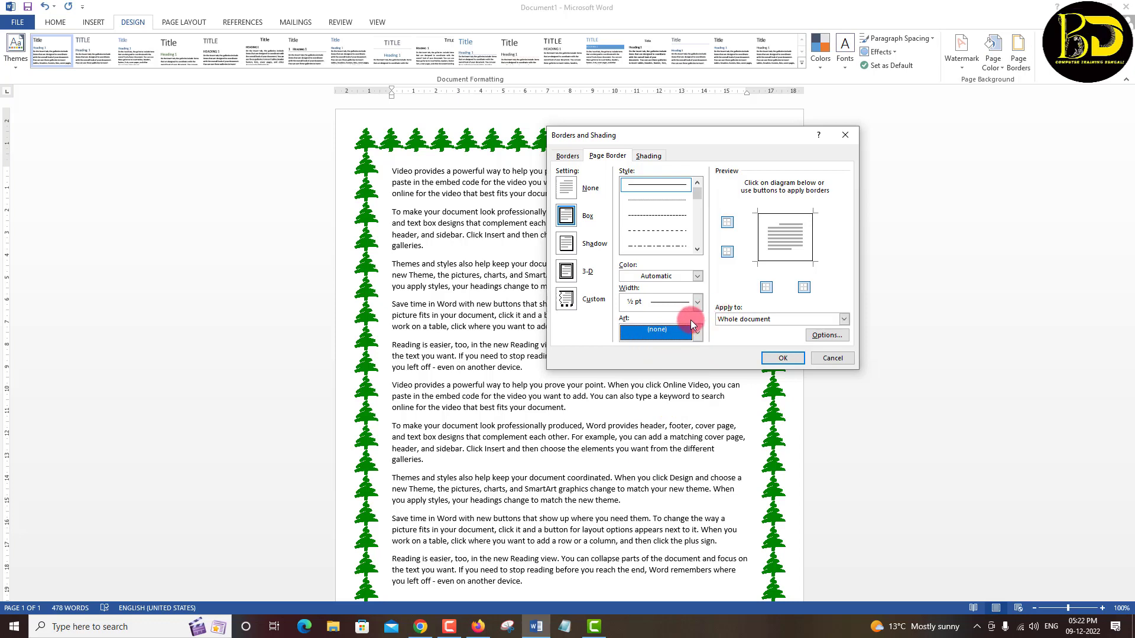
{"action": "left_click", "coordinate": [574, 216]}
{"action": "left_click", "coordinate": [566, 243]}
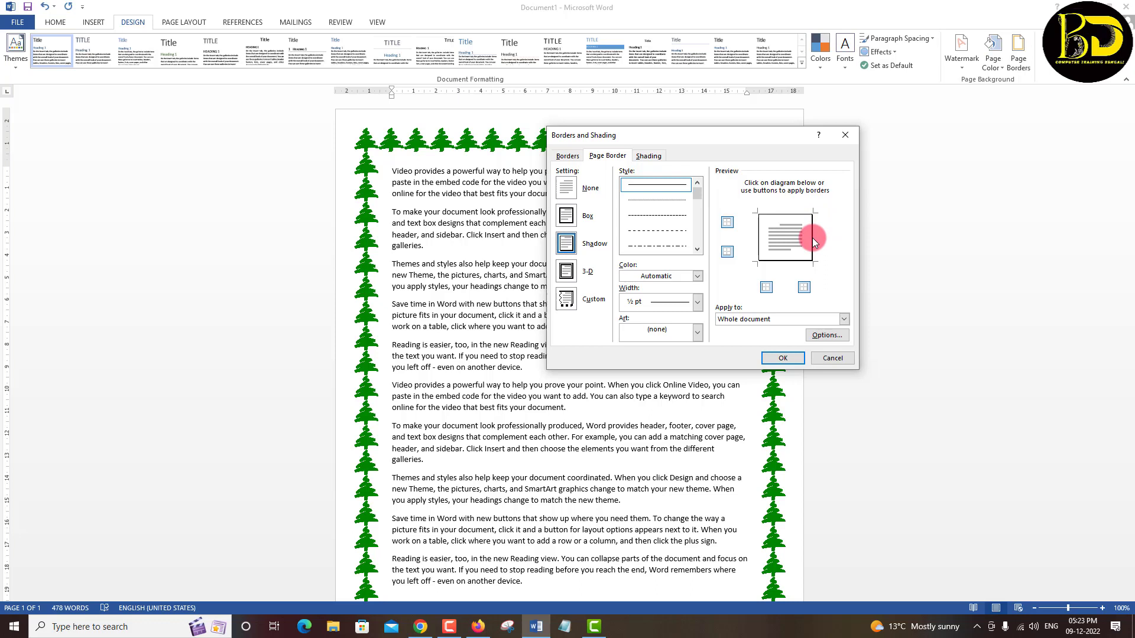
{"action": "left_click", "coordinate": [586, 216]}
Choose a red thick multi-line style and remove the bottom edge
{"action": "left_click_drag", "start_coordinate": [697, 193], "coordinate": [695, 218]}
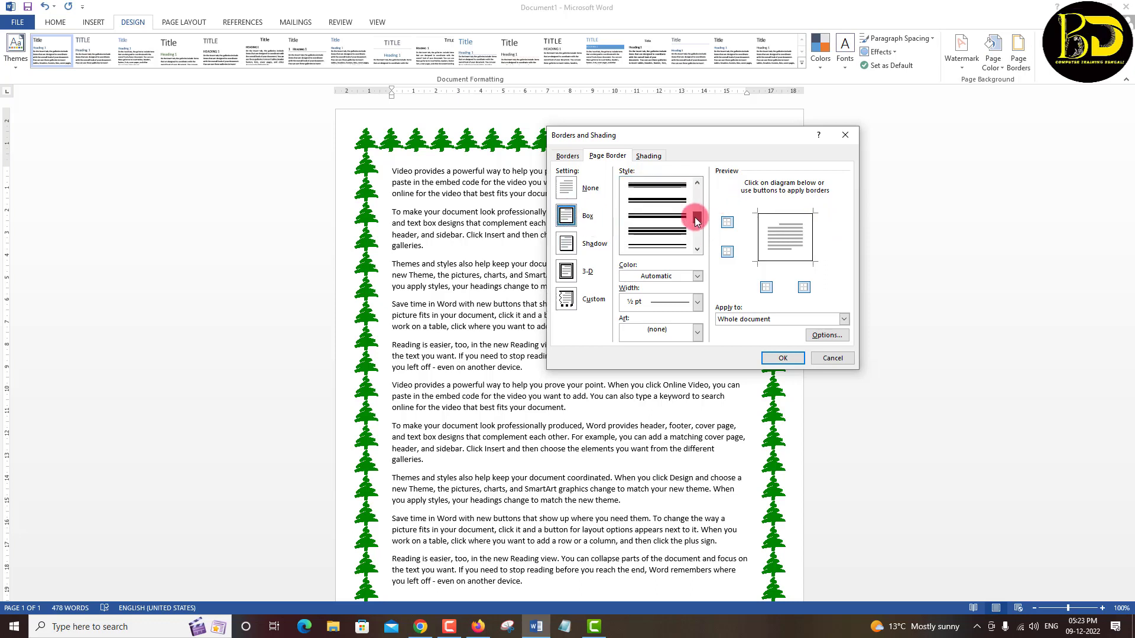
{"action": "left_click", "coordinate": [661, 246]}
{"action": "left_click", "coordinate": [697, 275]}
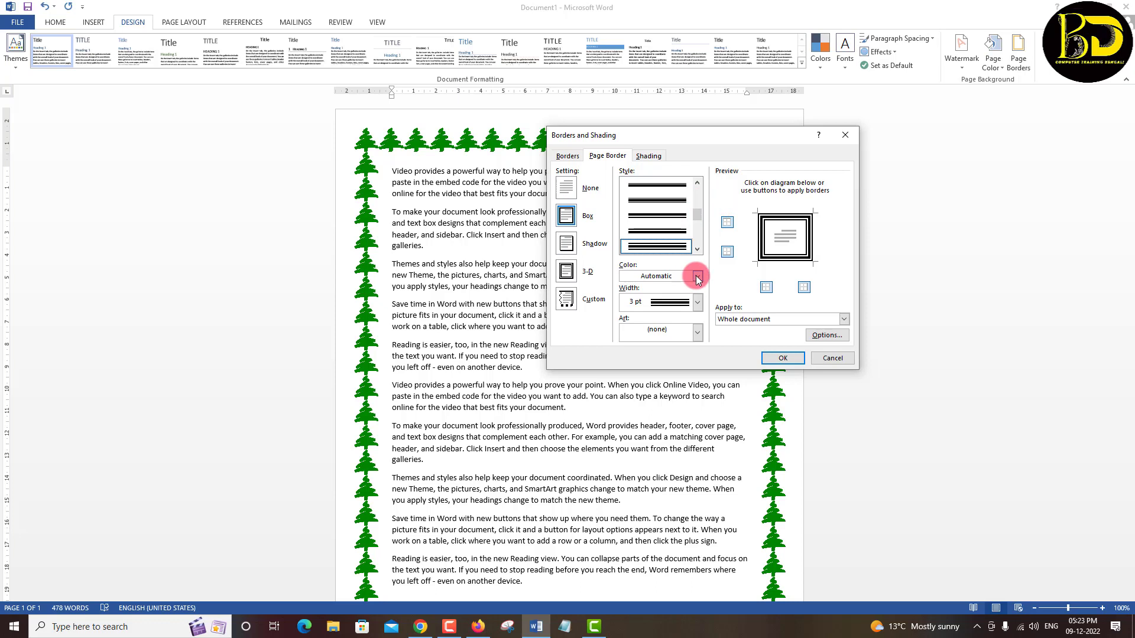
{"action": "left_click", "coordinate": [638, 354]}
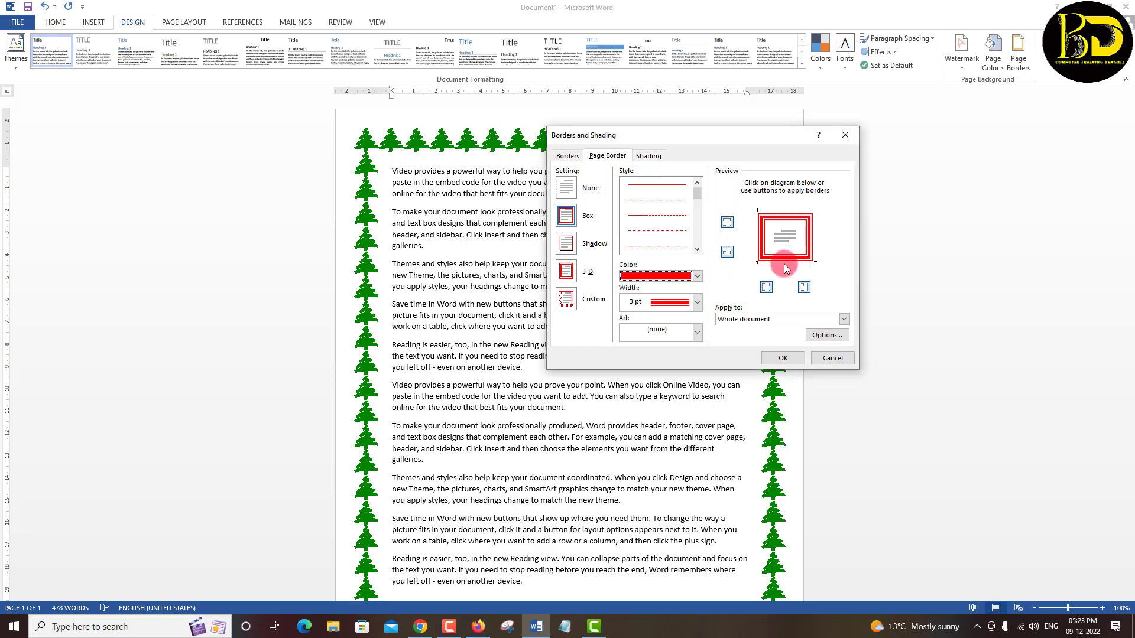
{"action": "left_click", "coordinate": [728, 253]}
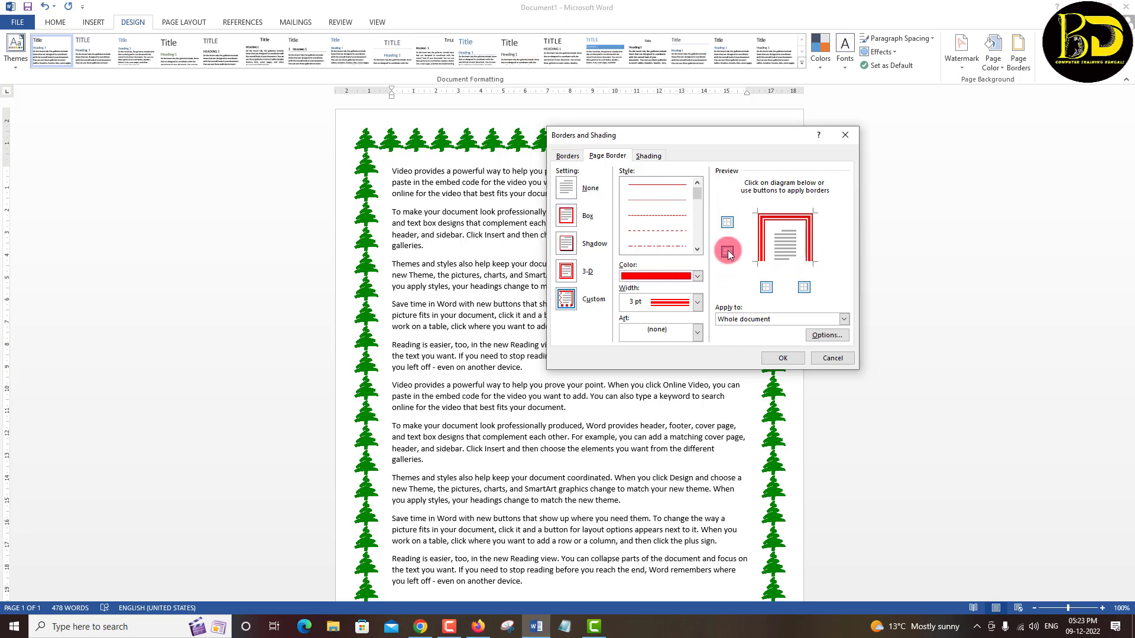
Switch the line style to a green ½ pt dashed line
{"action": "left_click", "coordinate": [673, 215]}
{"action": "left_click", "coordinate": [697, 276]}
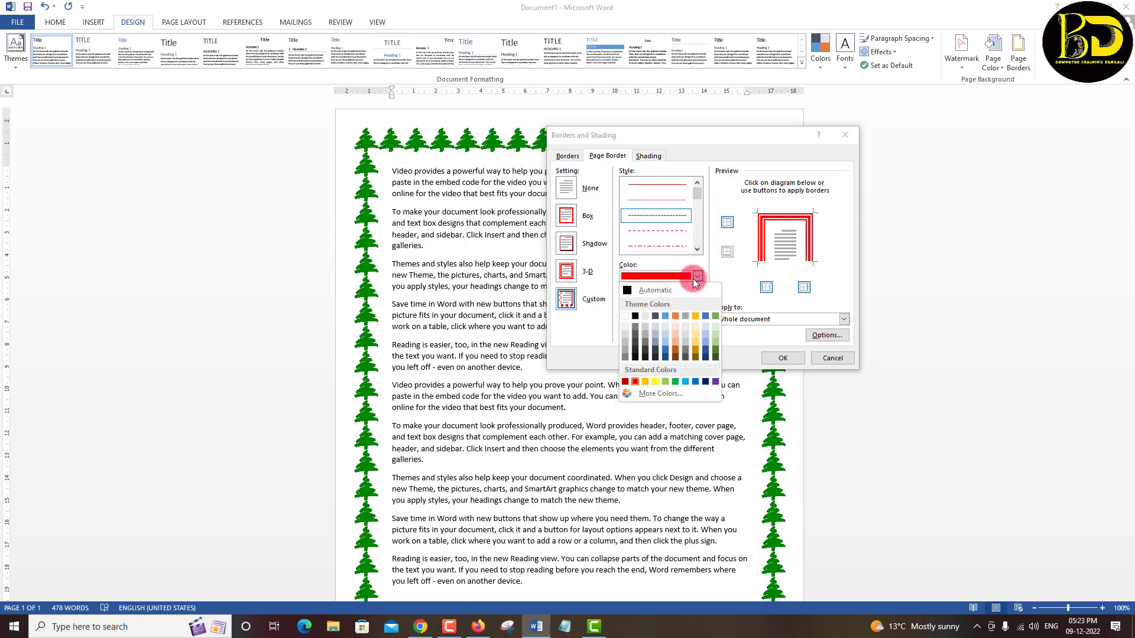
{"action": "left_click", "coordinate": [675, 382]}
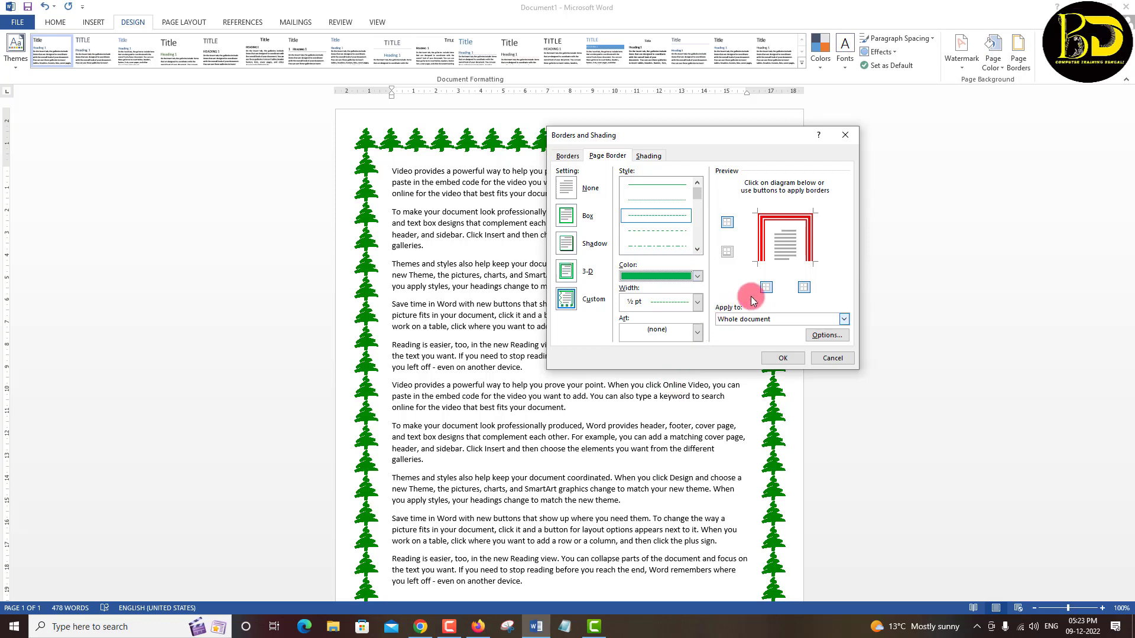
Add a green dashed bottom edge and a solid green 2¼ pt left edge
{"action": "left_click", "coordinate": [764, 262]}
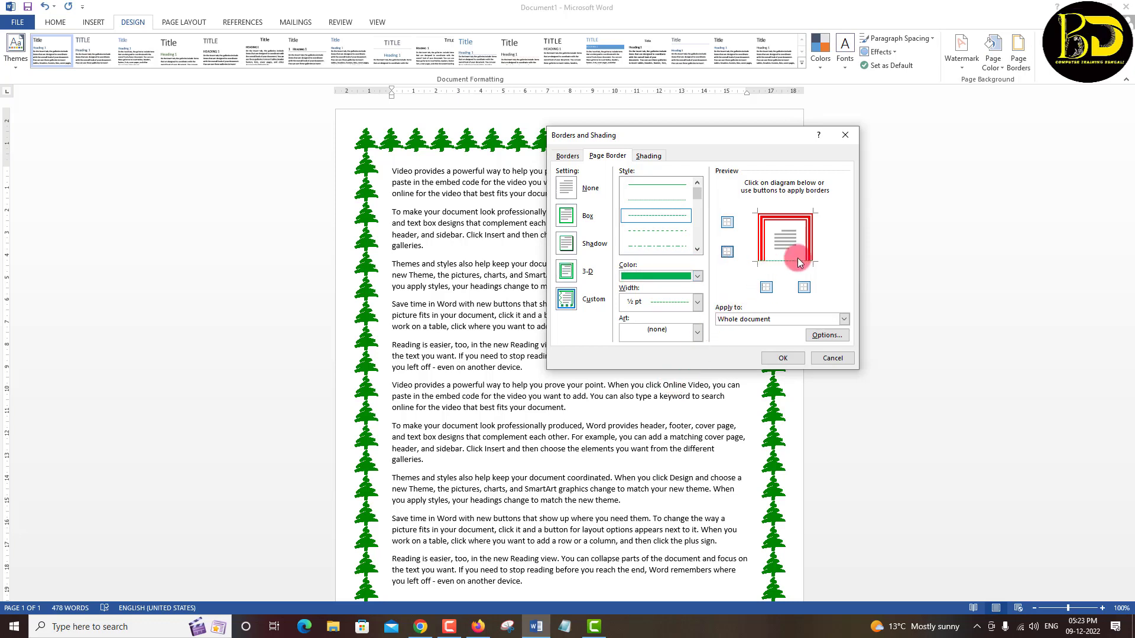
{"action": "left_click", "coordinate": [766, 289]}
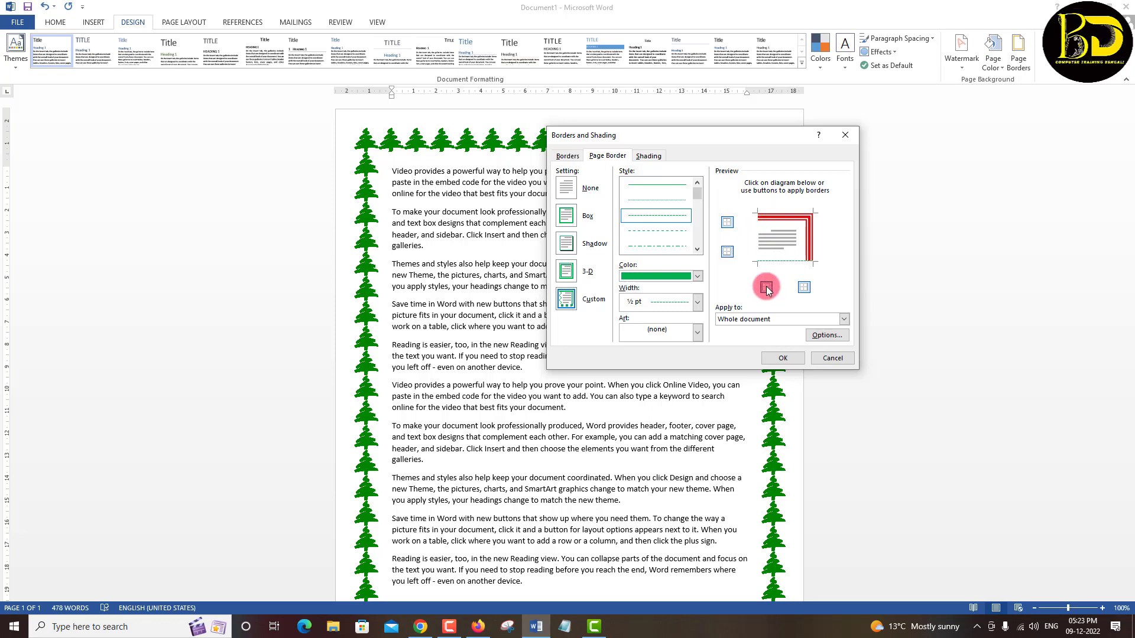
{"action": "left_click", "coordinate": [697, 251]}
{"action": "left_click", "coordinate": [697, 251]}
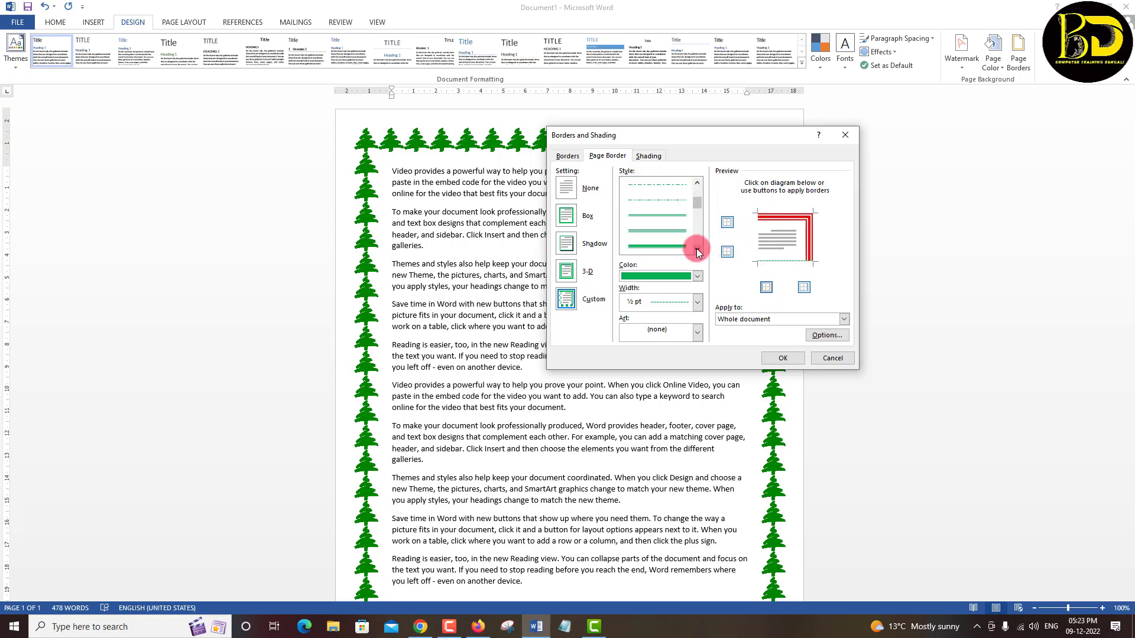
{"action": "scroll", "coordinate": [682, 250], "scroll_direction": "down", "scroll_amount": 2}
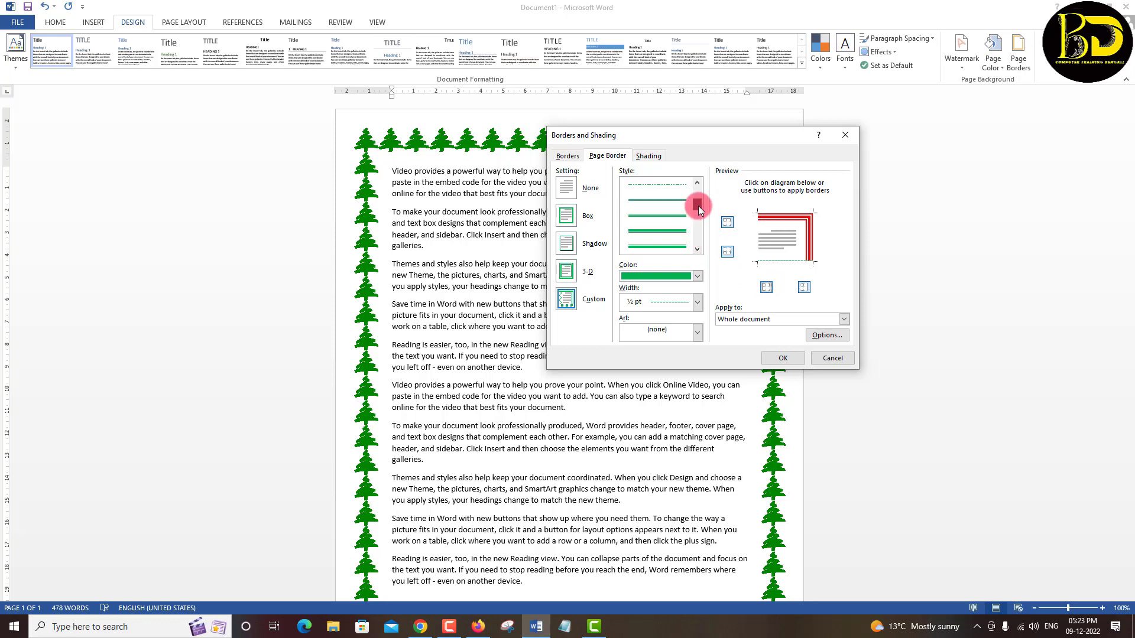
{"action": "left_click_drag", "start_coordinate": [695, 222], "coordinate": [698, 190]}
{"action": "left_click", "coordinate": [666, 187]}
{"action": "left_click", "coordinate": [696, 284]}
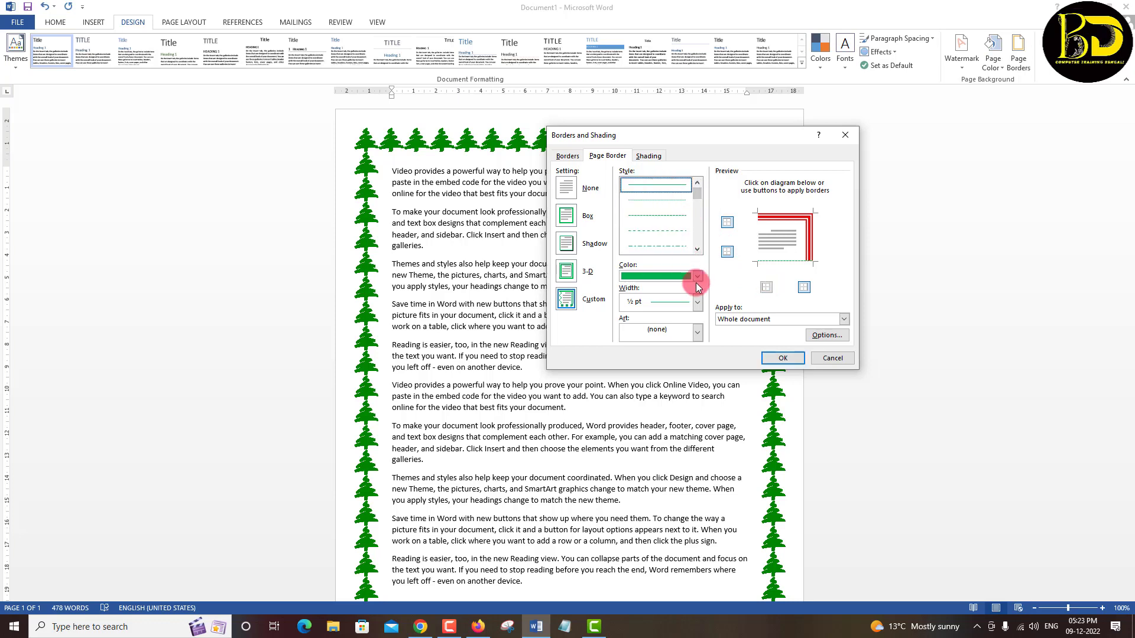
{"action": "left_click", "coordinate": [699, 303]}
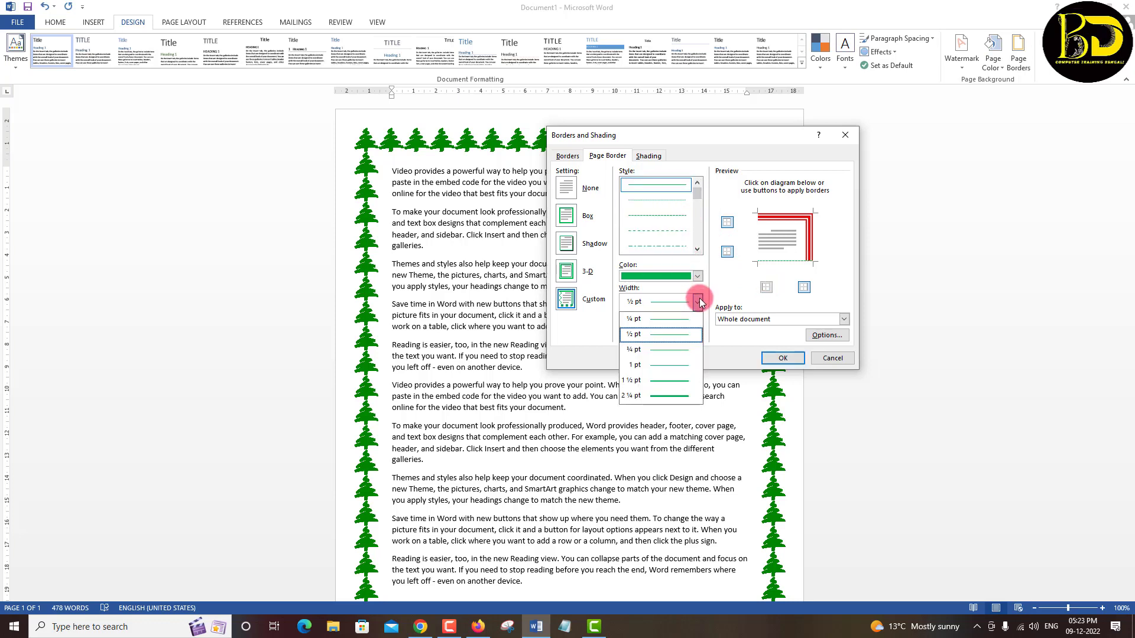
{"action": "left_click", "coordinate": [661, 397]}
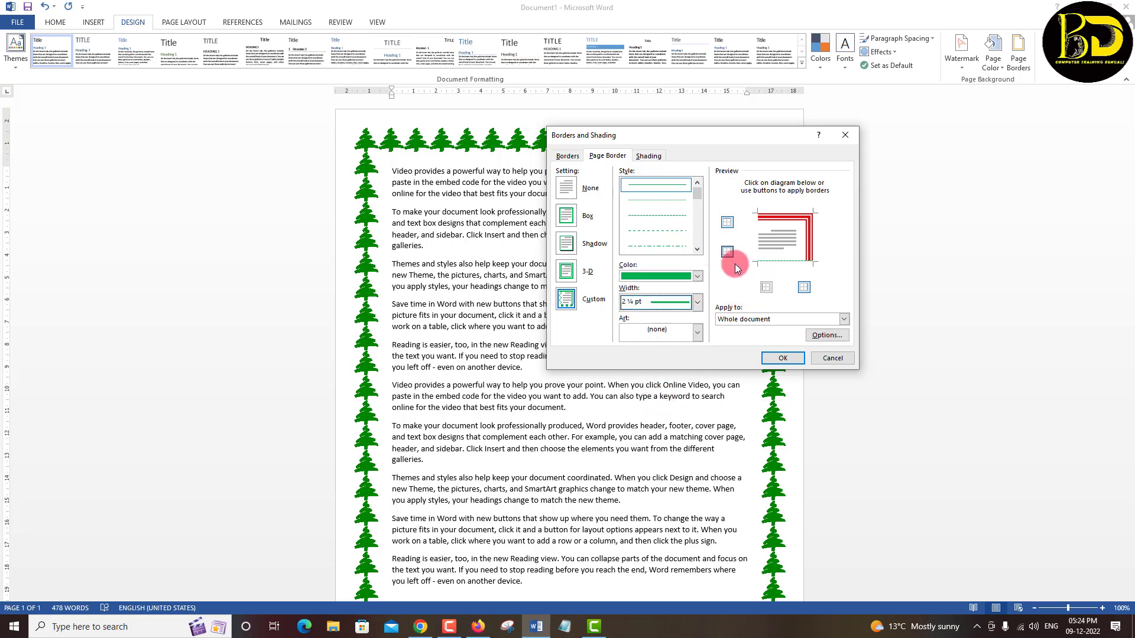
{"action": "left_click", "coordinate": [764, 288]}
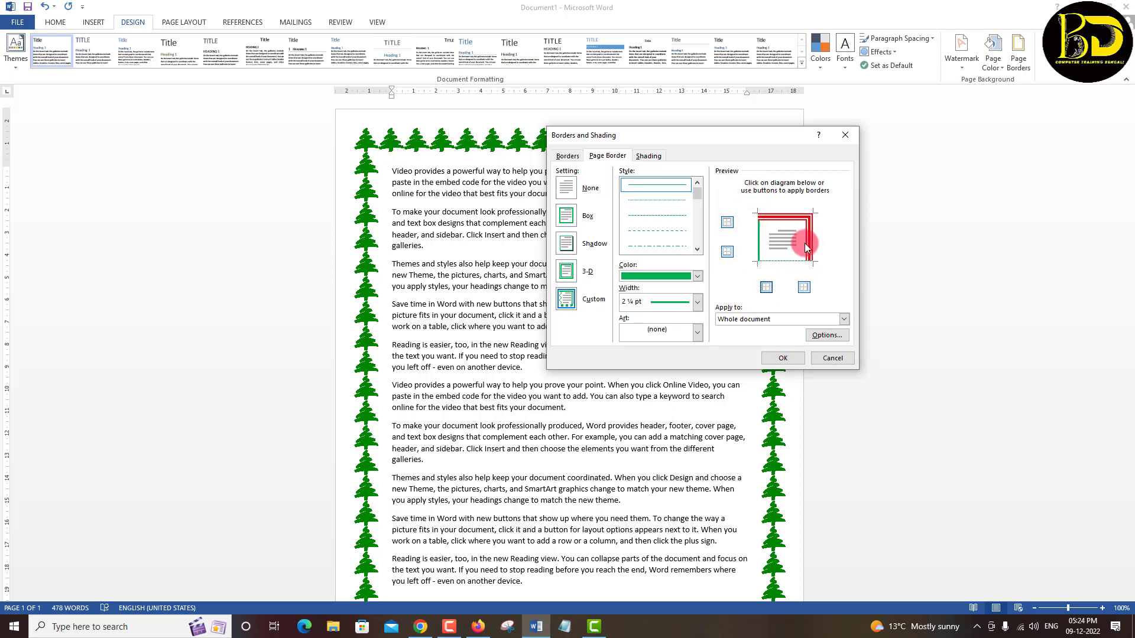
Replace the right edge with a thick green dashed line and apply the borders
{"action": "left_click", "coordinate": [805, 288]}
{"action": "left_click", "coordinate": [805, 287]}
{"action": "left_click_drag", "start_coordinate": [702, 196], "coordinate": [697, 231]}
{"action": "left_click", "coordinate": [666, 201]}
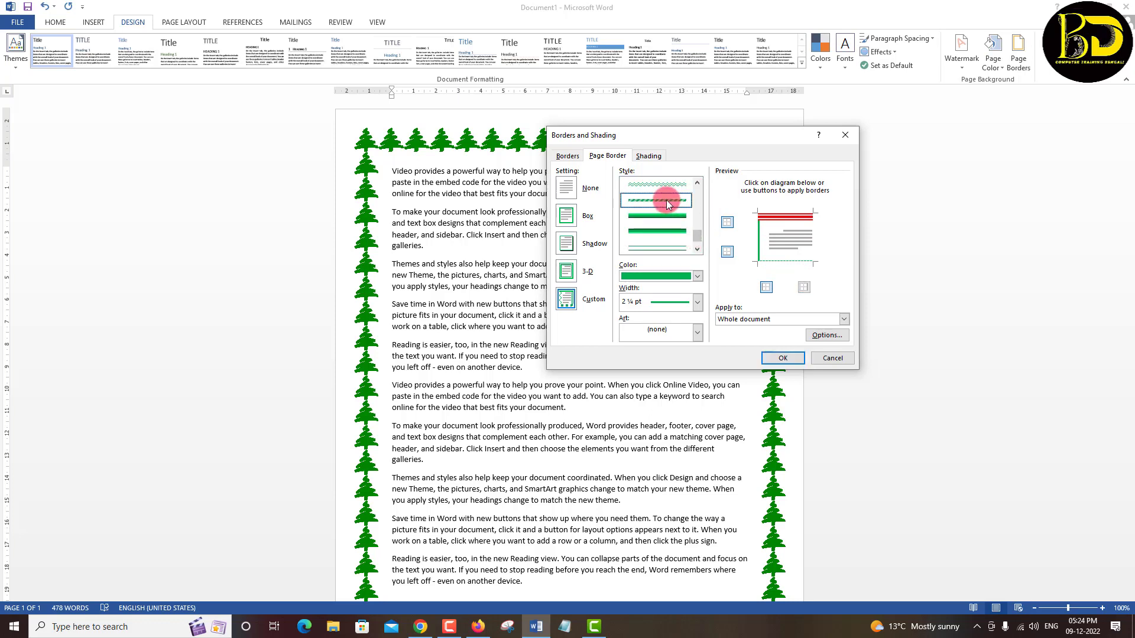
{"action": "left_click", "coordinate": [698, 276]}
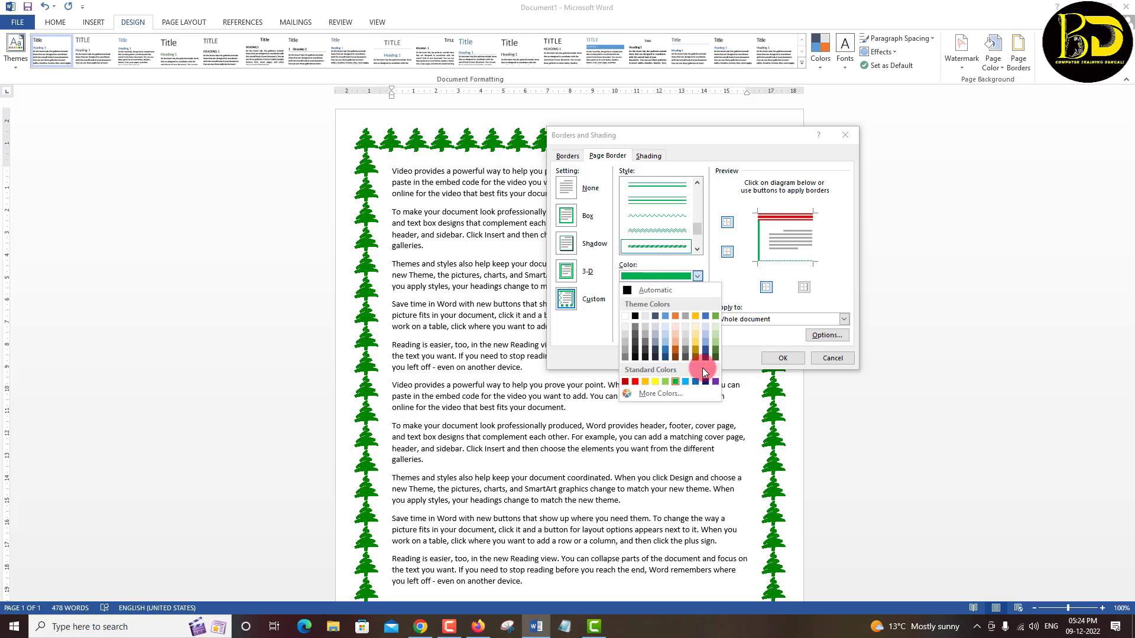
{"action": "left_click", "coordinate": [719, 276]}
{"action": "left_click", "coordinate": [804, 287]}
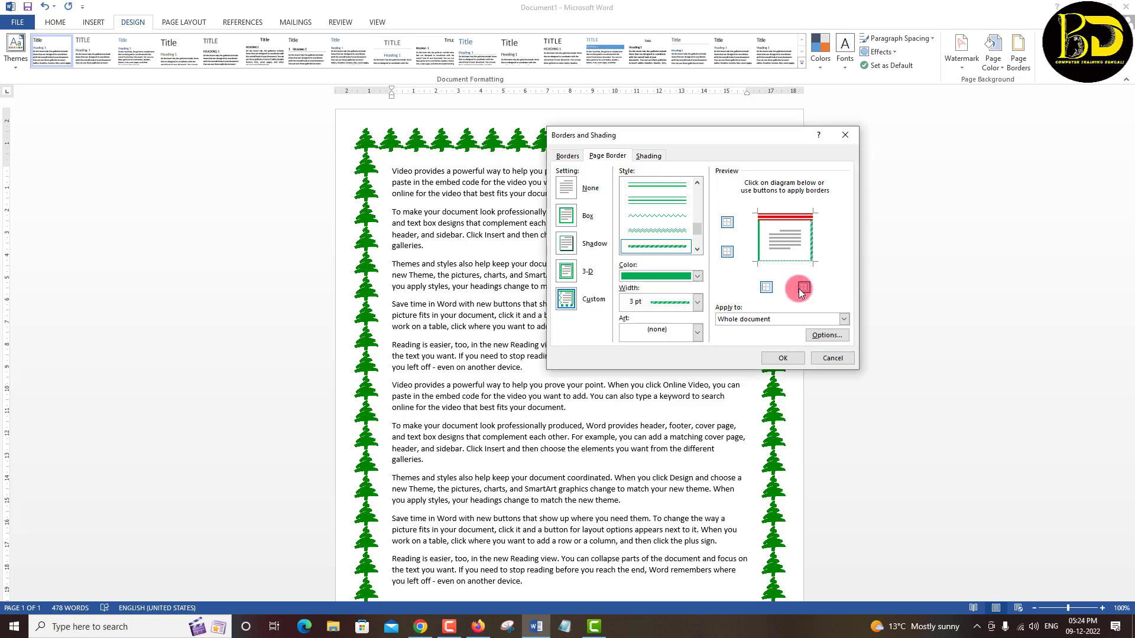
{"action": "left_click", "coordinate": [783, 359]}
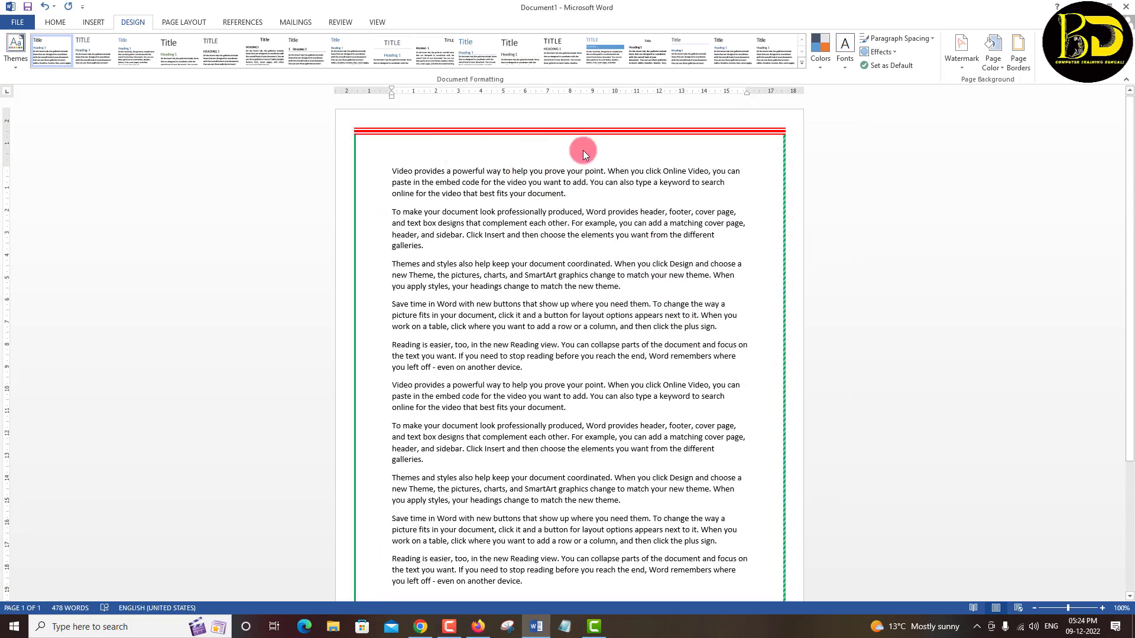
Scroll the document to check the red-top, green-sided border, then reopen Page Borders
{"action": "scroll", "coordinate": [502, 203], "scroll_direction": "down", "scroll_amount": 3}
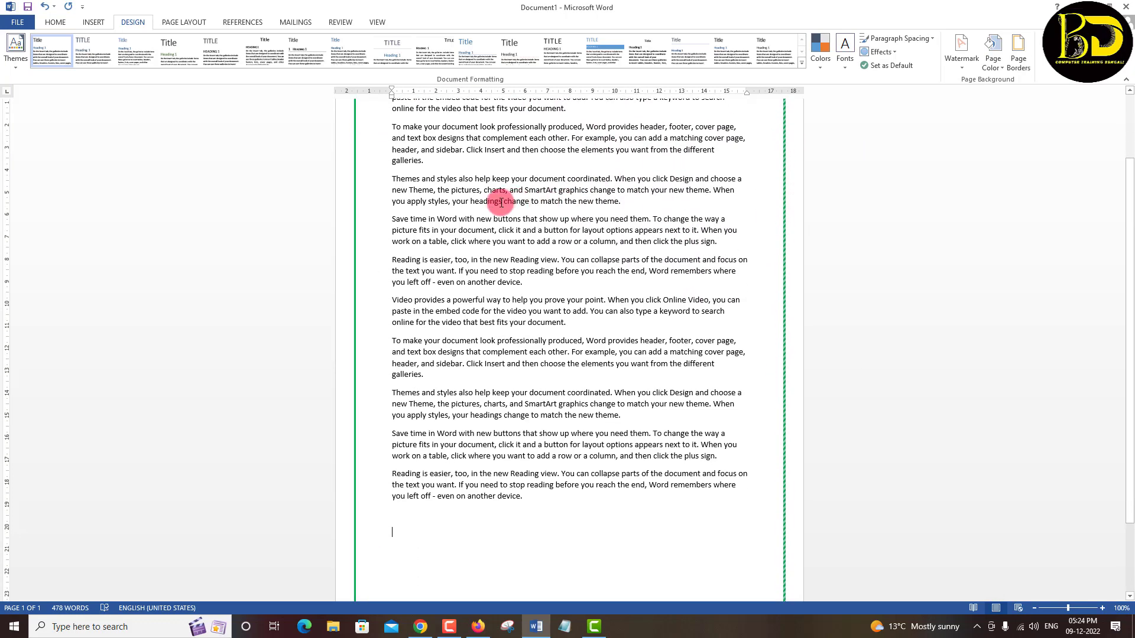
{"action": "scroll", "coordinate": [771, 219], "scroll_direction": "down", "scroll_amount": 1}
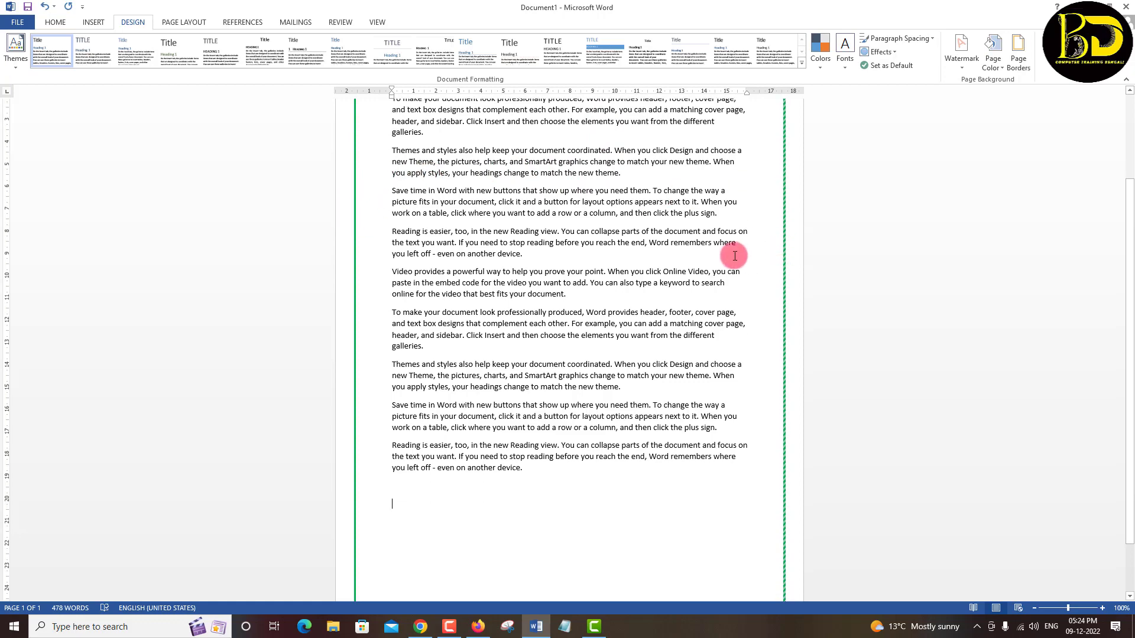
{"action": "scroll", "coordinate": [735, 256], "scroll_direction": "down", "scroll_amount": 2}
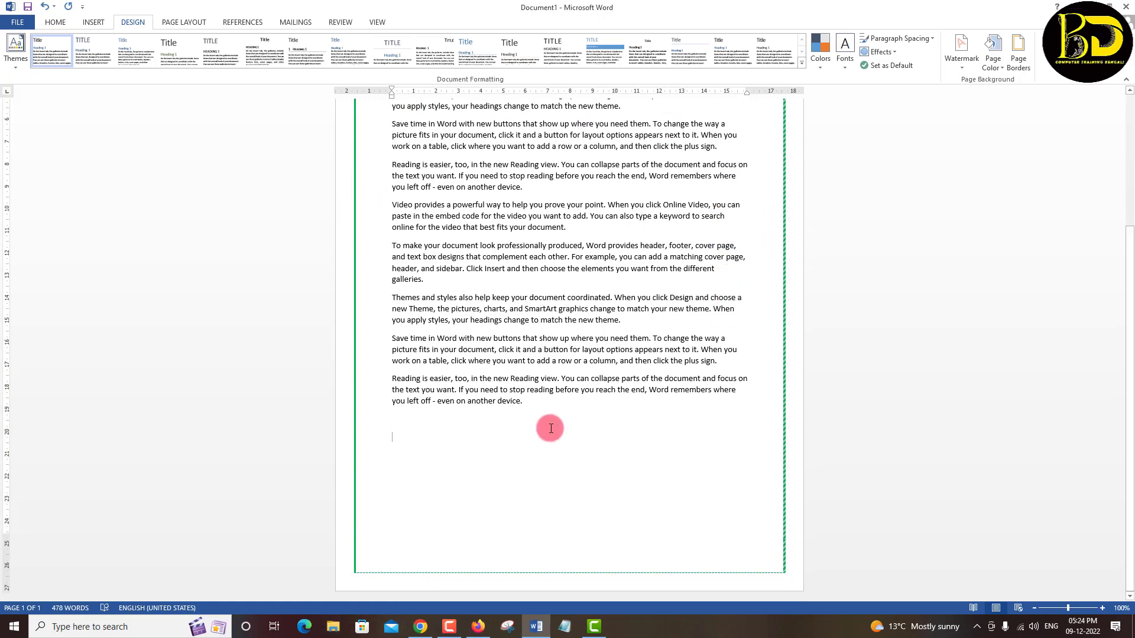
{"action": "scroll", "coordinate": [550, 429], "scroll_direction": "up", "scroll_amount": 6}
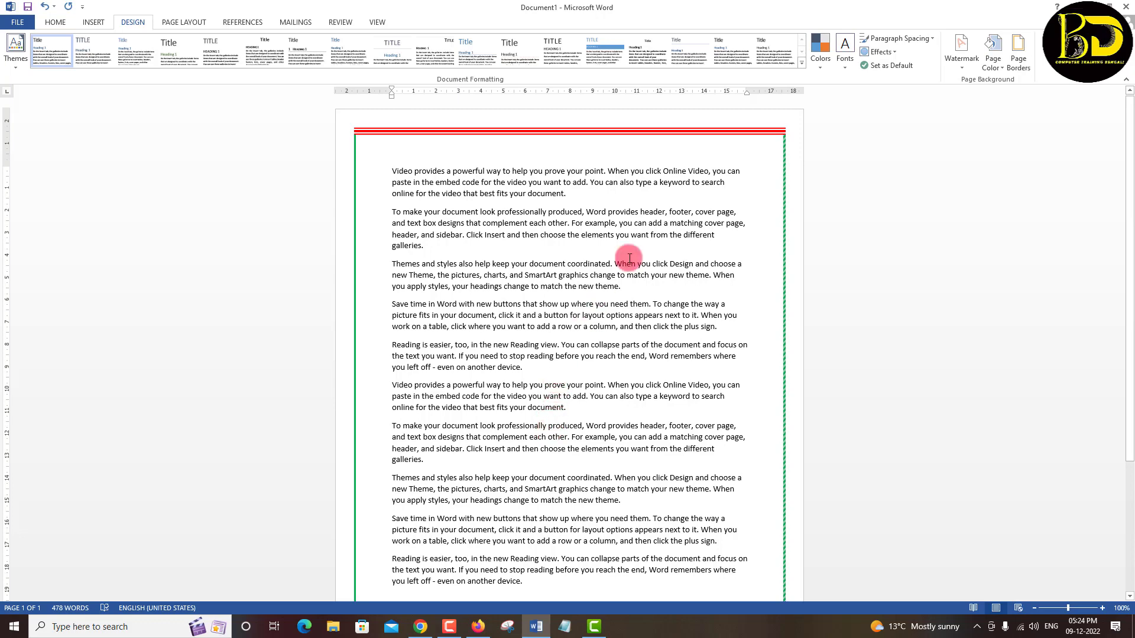
{"action": "left_click", "coordinate": [1016, 51]}
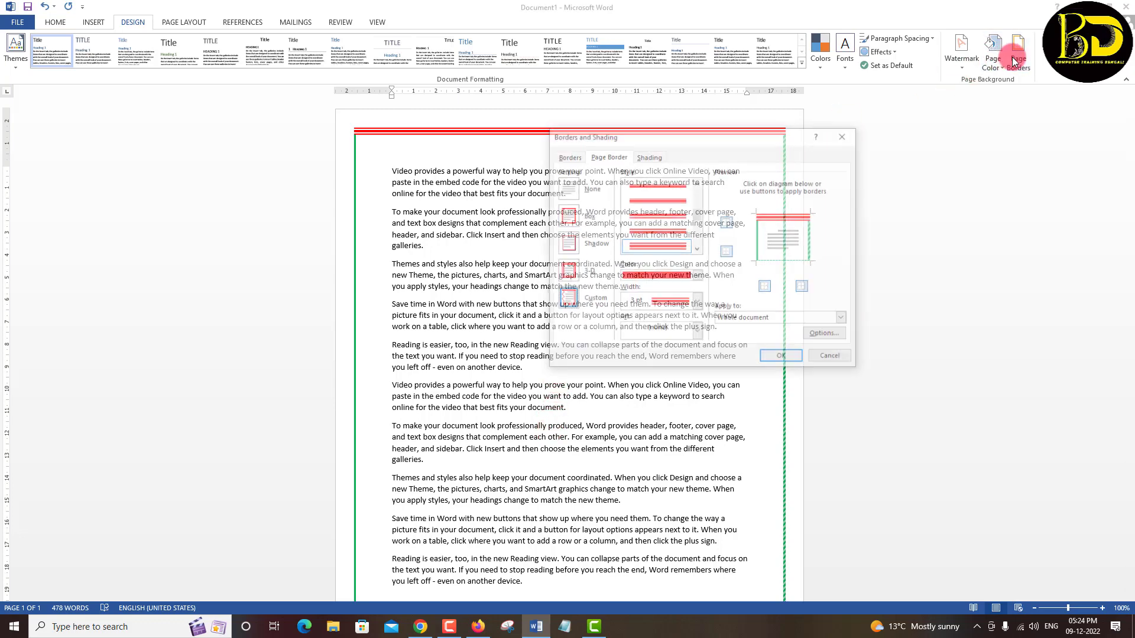
Try the Custom setting, then close Page Borders with the red top and green sides unchanged
{"action": "left_click", "coordinate": [567, 300]}
{"action": "left_click", "coordinate": [727, 223]}
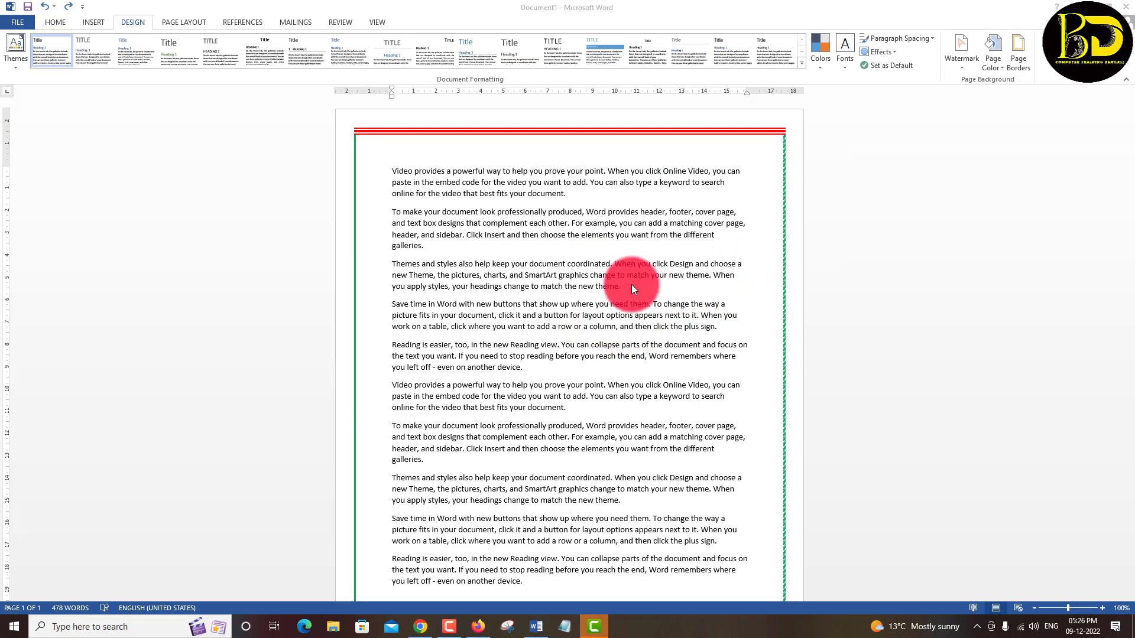
{"action": "left_click", "coordinate": [1021, 59]}
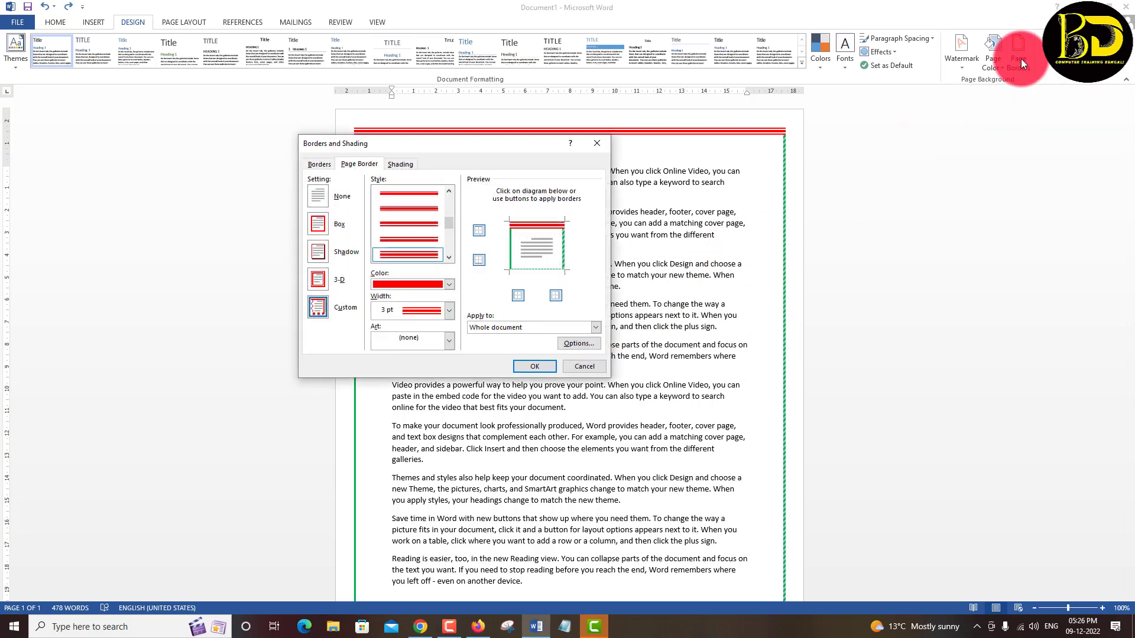
{"action": "left_click", "coordinate": [319, 196]}
{"action": "left_click", "coordinate": [535, 367]}
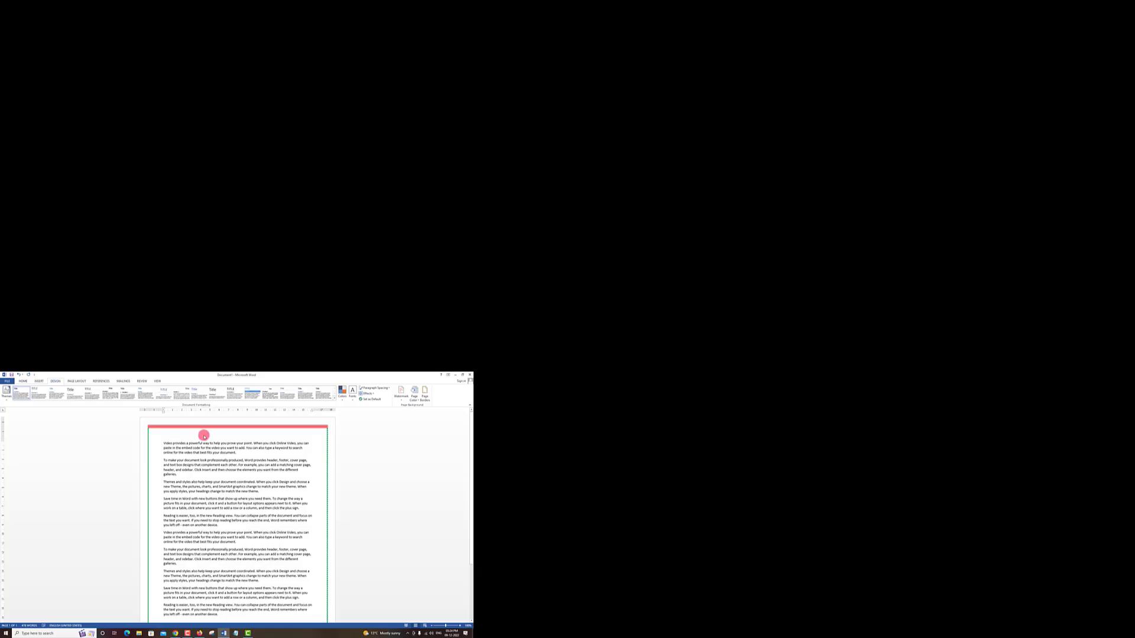